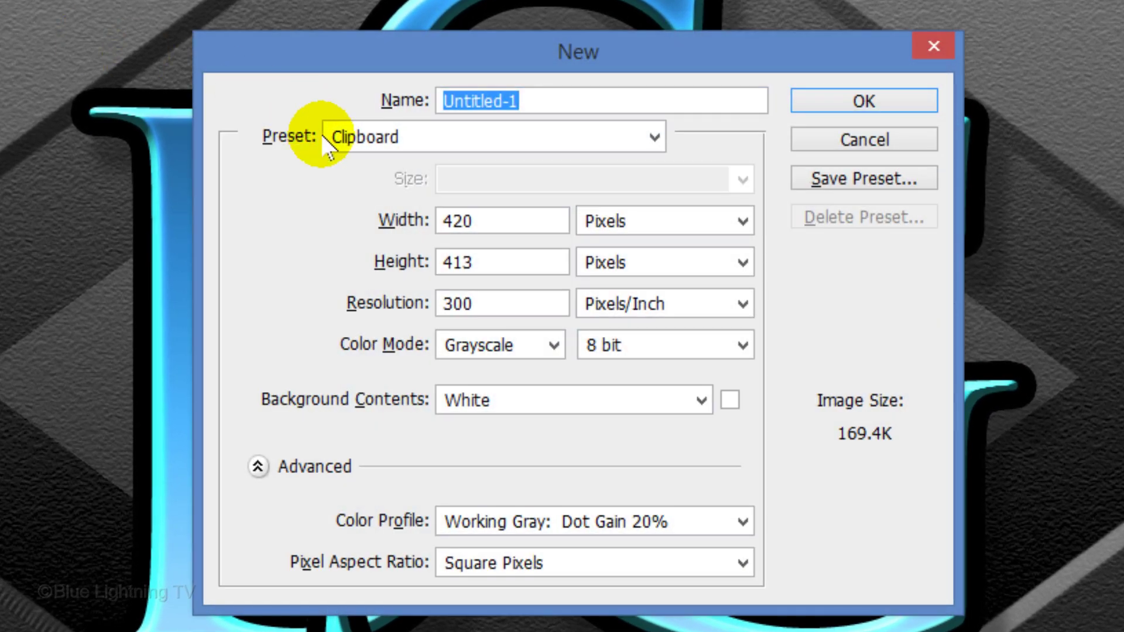
# - Create a 1200 × 900 pixel RGB Color document with a white background
pyautogui.doubleClick(489, 221)
pyautogui.write('1200')
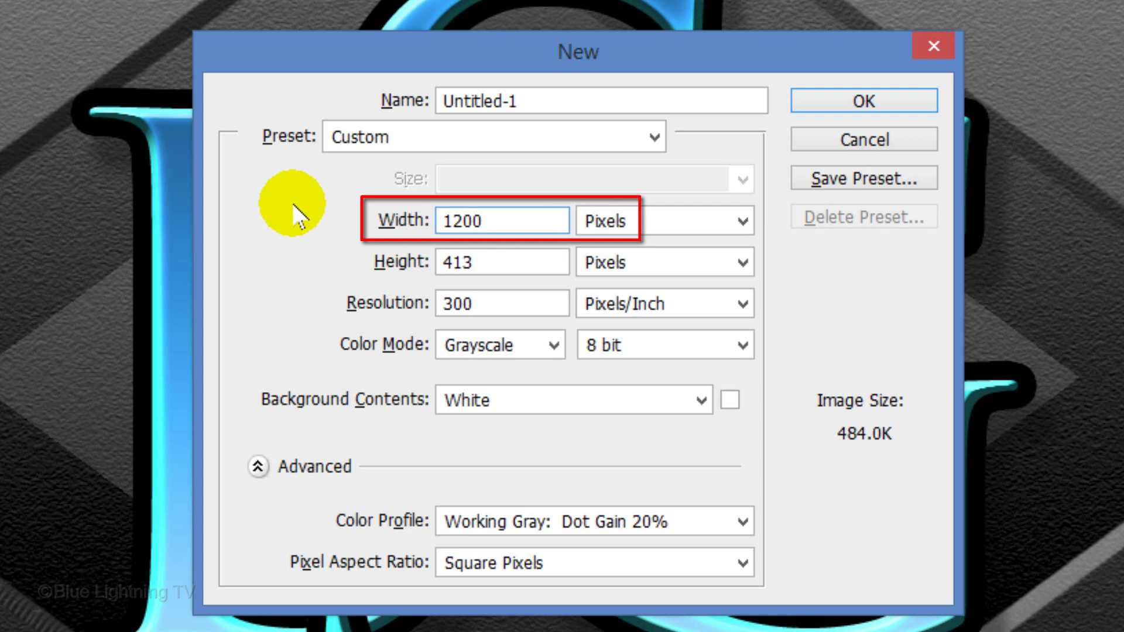
pyautogui.doubleClick(470, 252)
pyautogui.write('900')
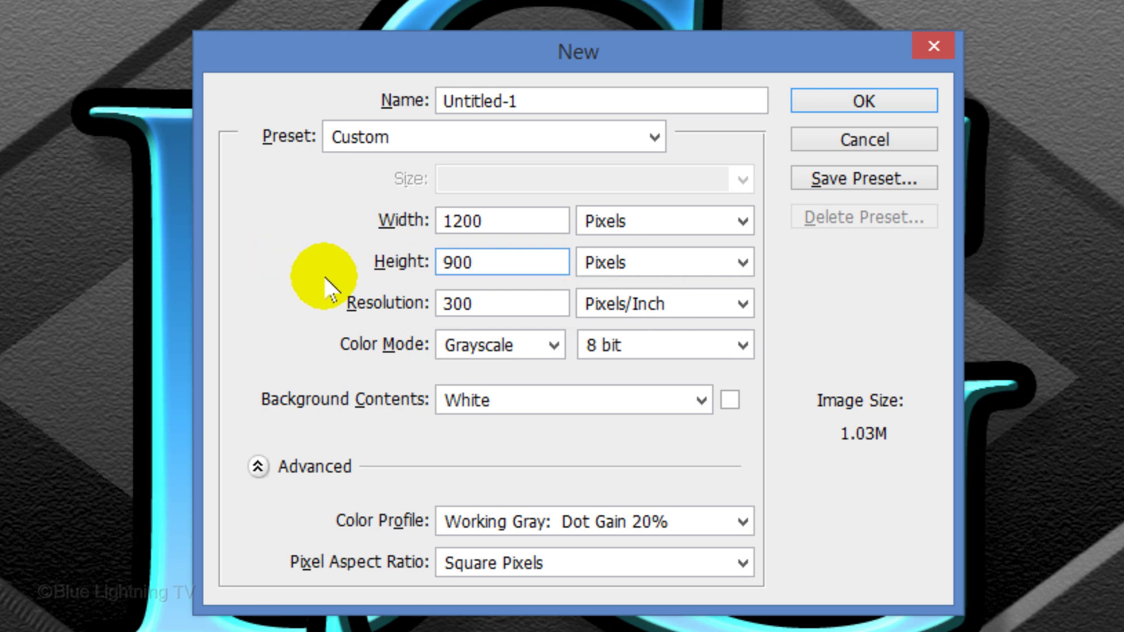
pyautogui.click(543, 344)
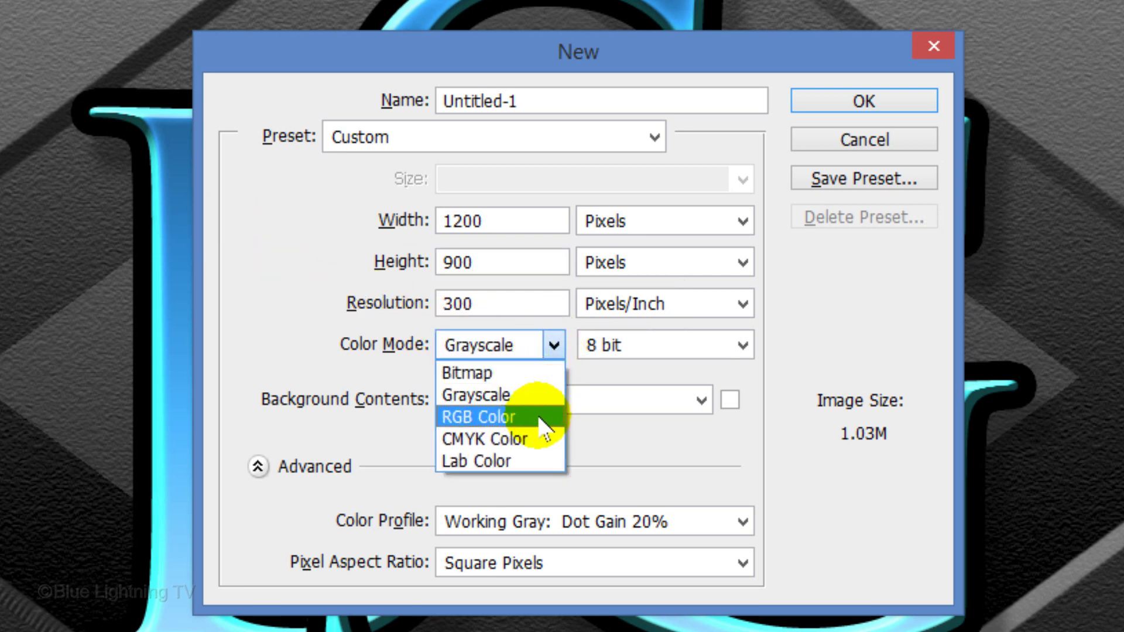
pyautogui.click(544, 418)
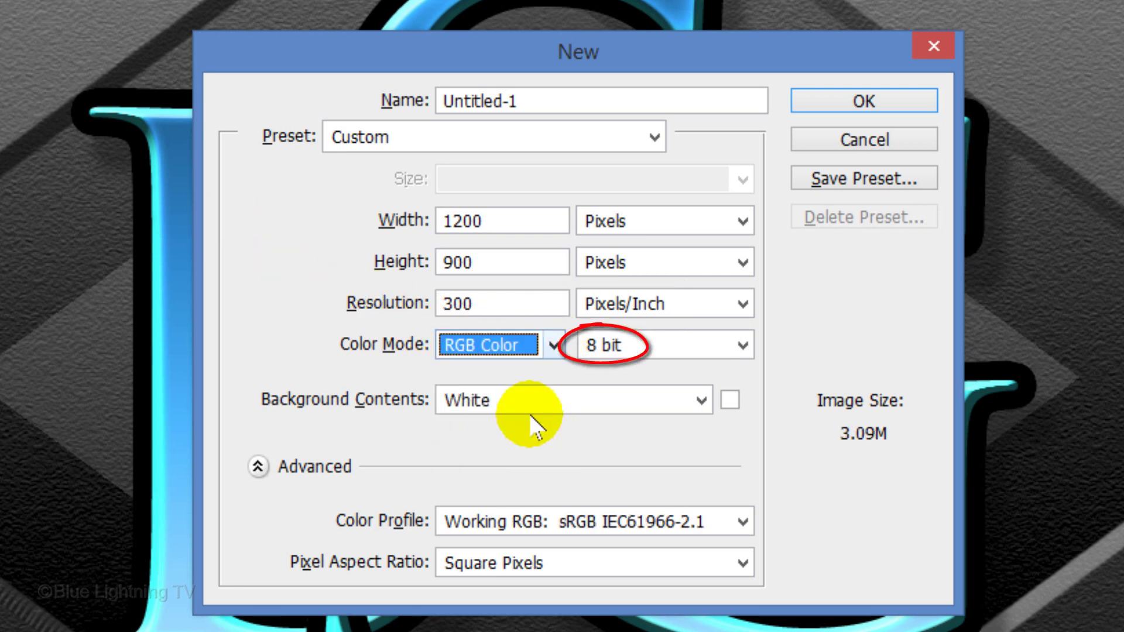
pyautogui.click(875, 106)
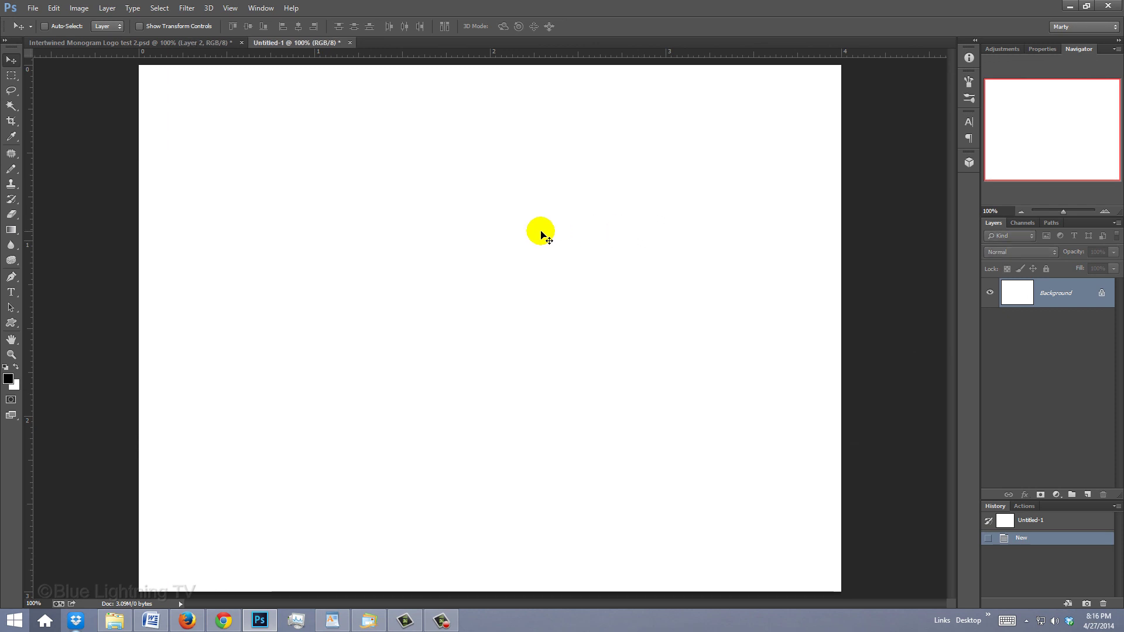
# - Choose the Gradient Tool and change the gradient's white stop to 808080 grey
pyautogui.rightClick(11, 230)
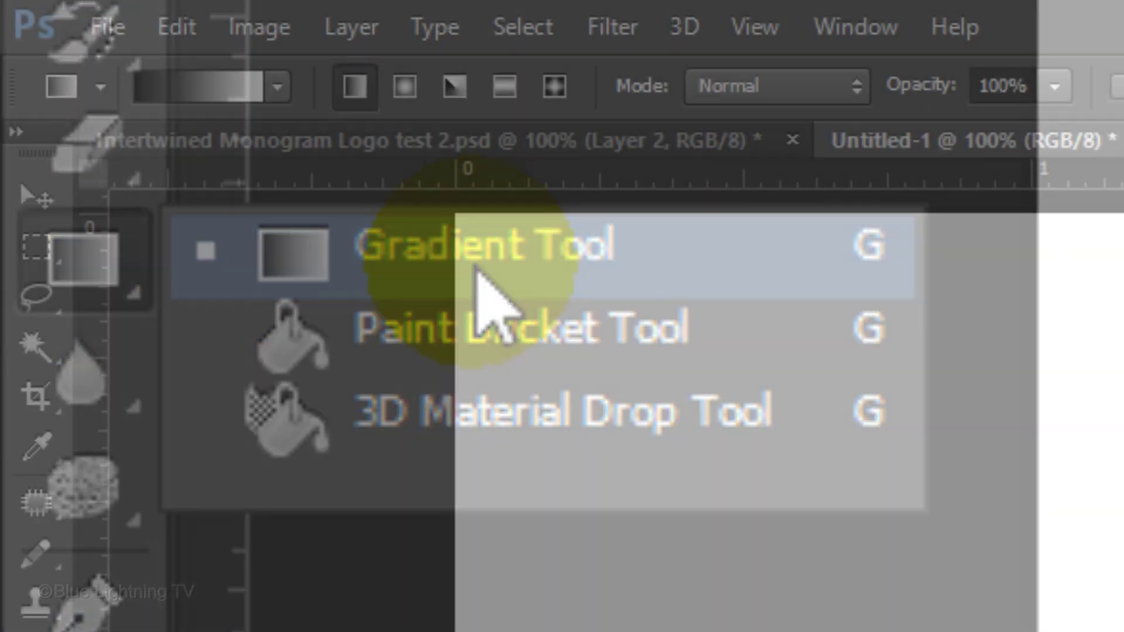
pyautogui.click(477, 269)
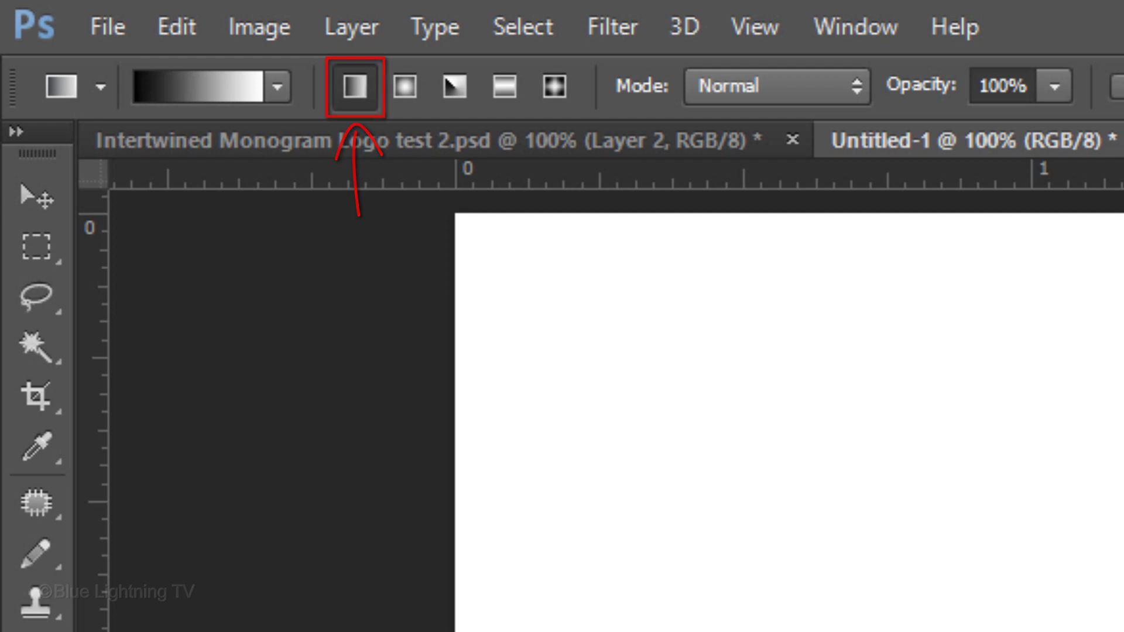
pyautogui.click(197, 85)
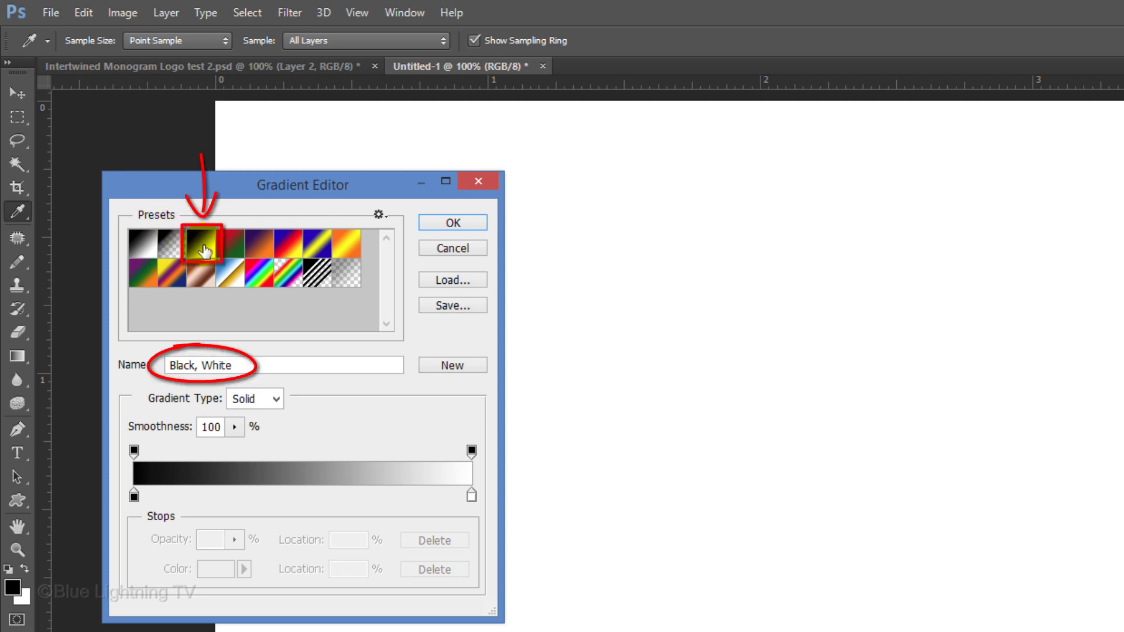
pyautogui.click(471, 496)
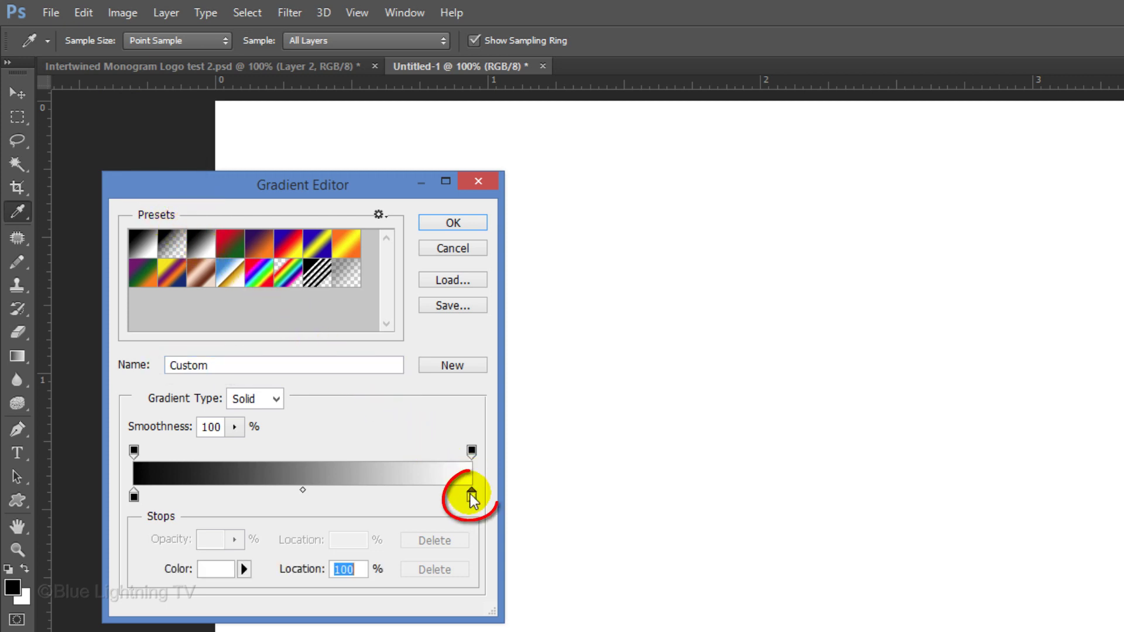
pyautogui.click(212, 570)
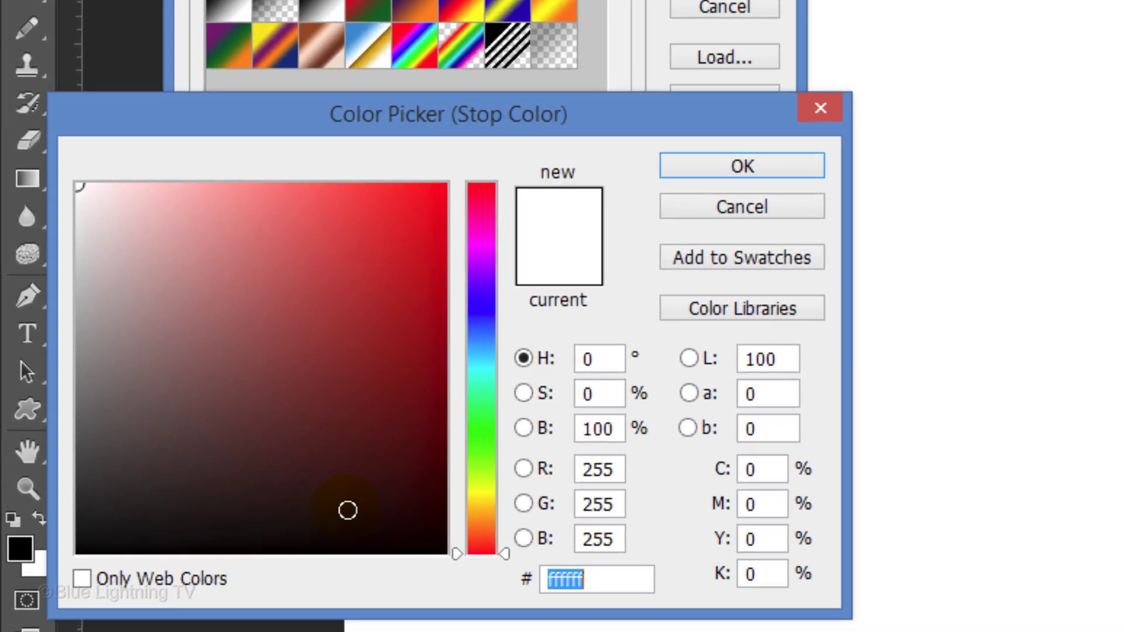
pyautogui.write('808080')
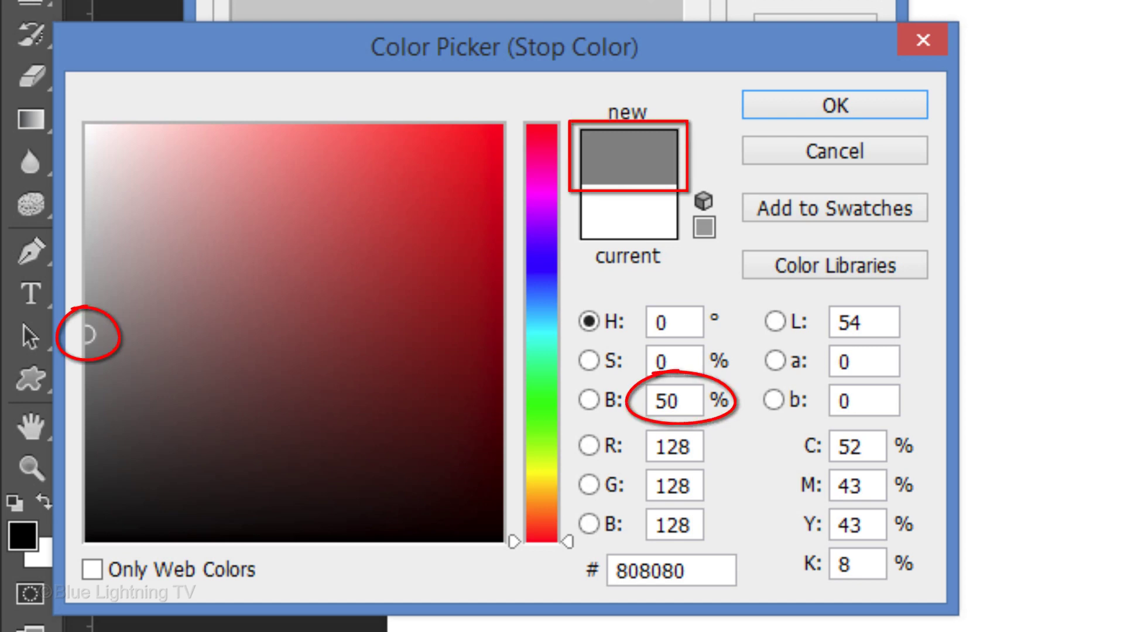
pyautogui.click(822, 108)
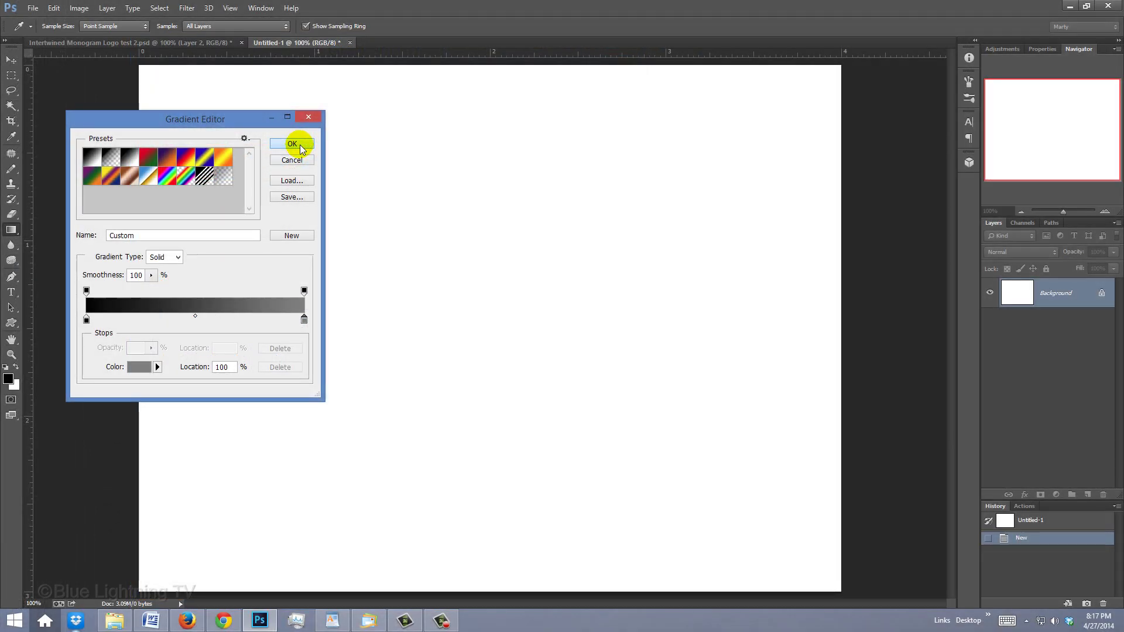
pyautogui.click(595, 99)
# - Shift-drag from the canvas bottom to top to fill a vertical grey-to-black gradient
pyautogui.click(476, 590)
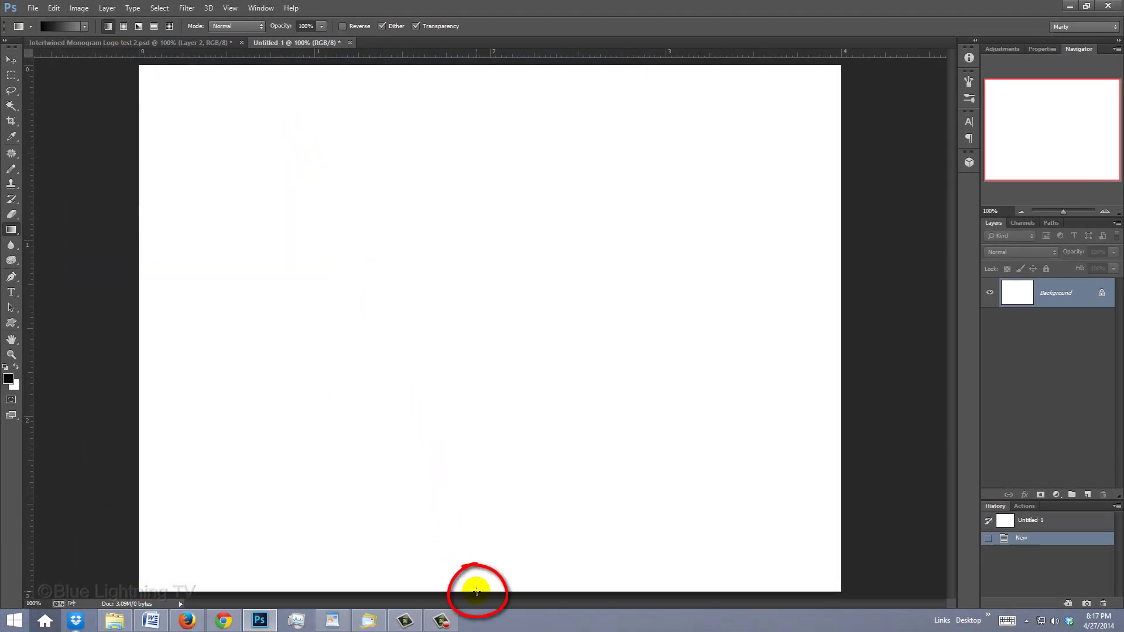
pyautogui.press('shift')
pyautogui.moveTo(476, 590); pyautogui.dragTo(479, 58)
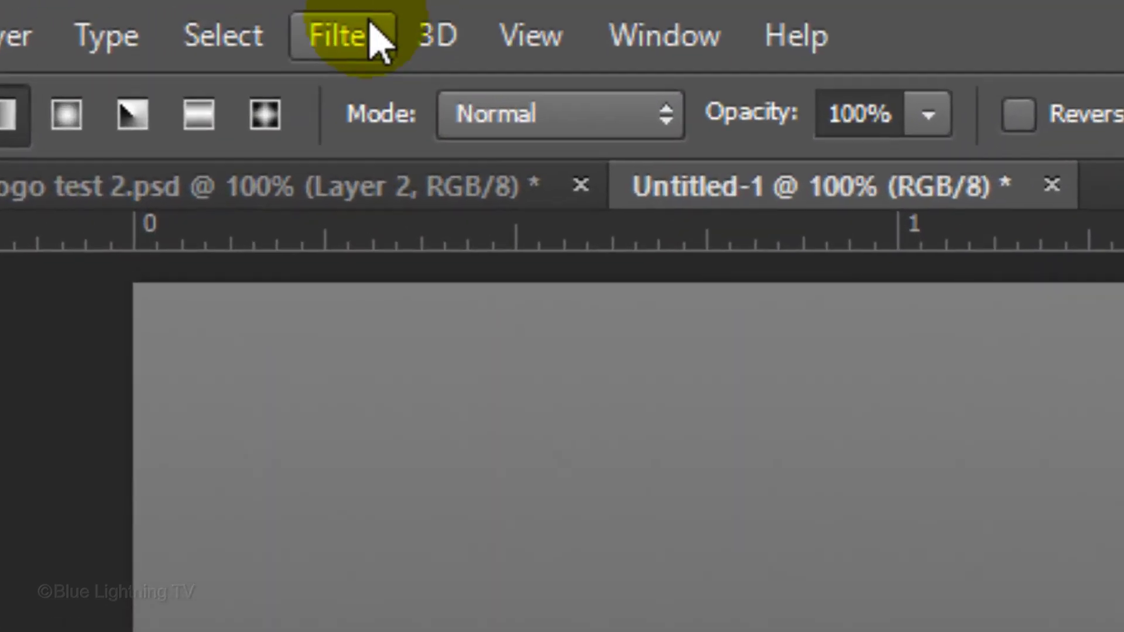
pyautogui.click(191, 9)
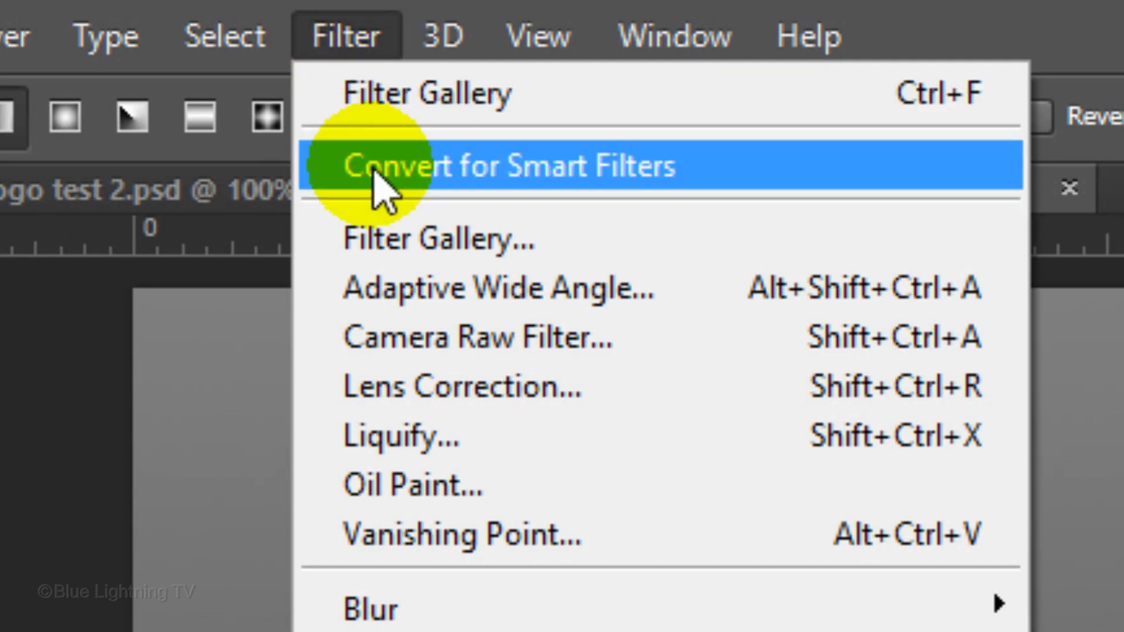
# - Apply a Sandstone Texturizer from the Filter Gallery and unlock the Background into Layer 0
pyautogui.click(403, 241)
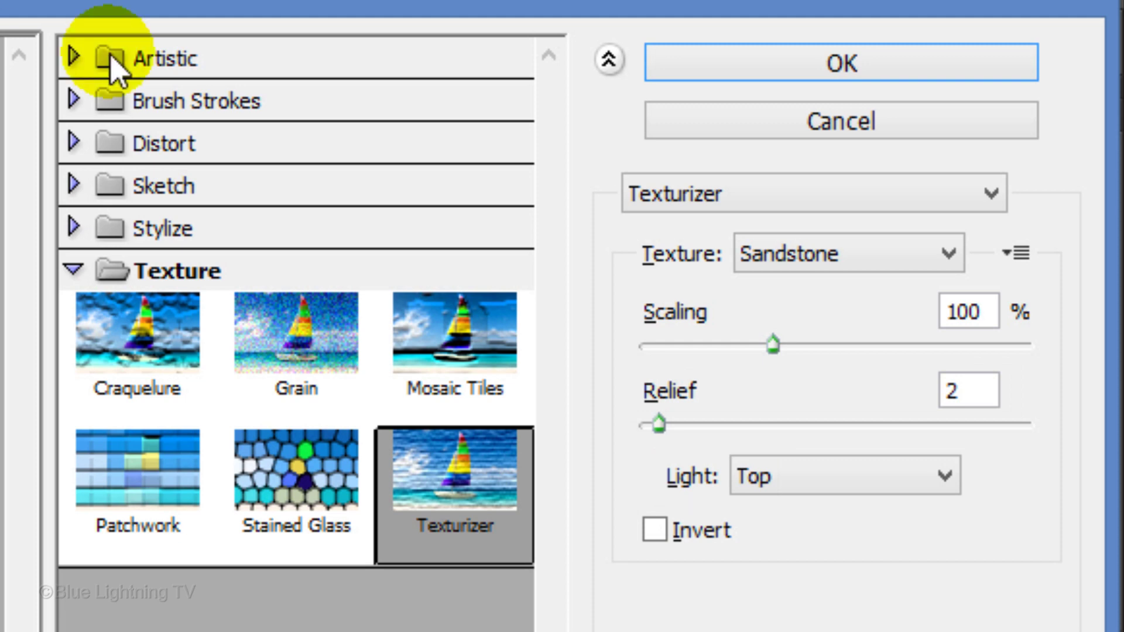
pyautogui.click(719, 66)
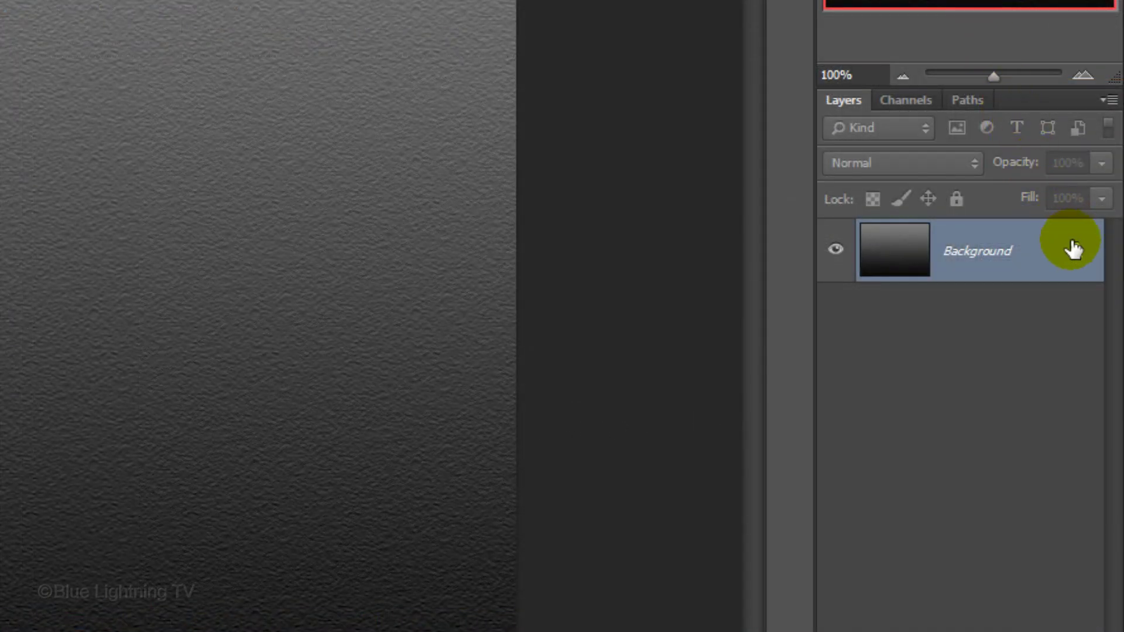
pyautogui.click(1075, 253)
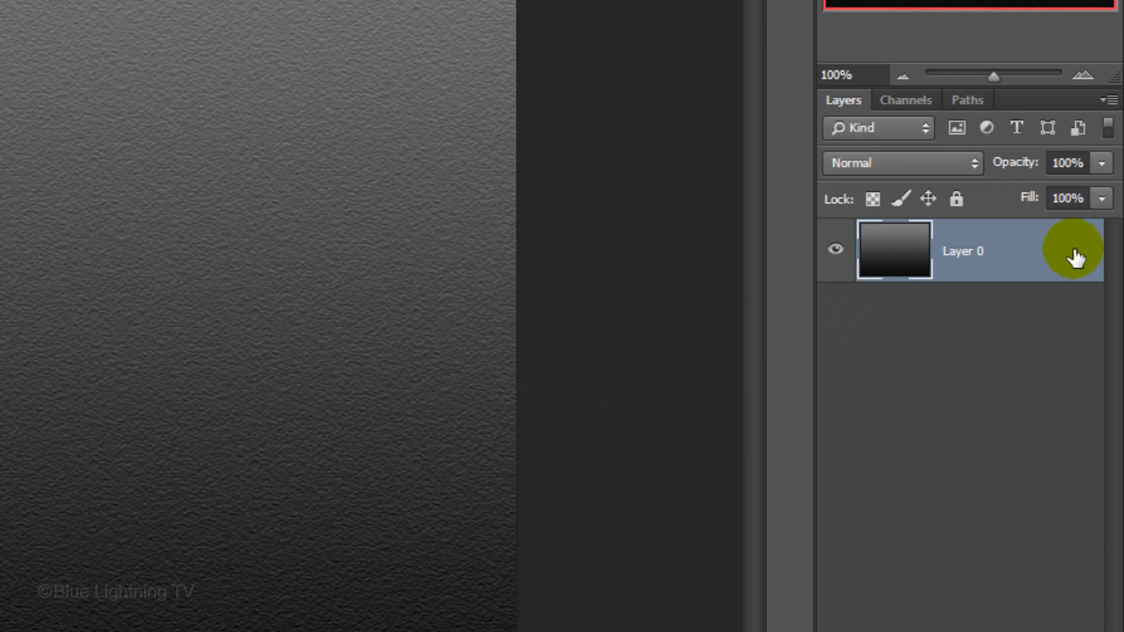
# - Add a 100 px Stroke positioned Inside to Layer 0
pyautogui.doubleClick(1074, 255)
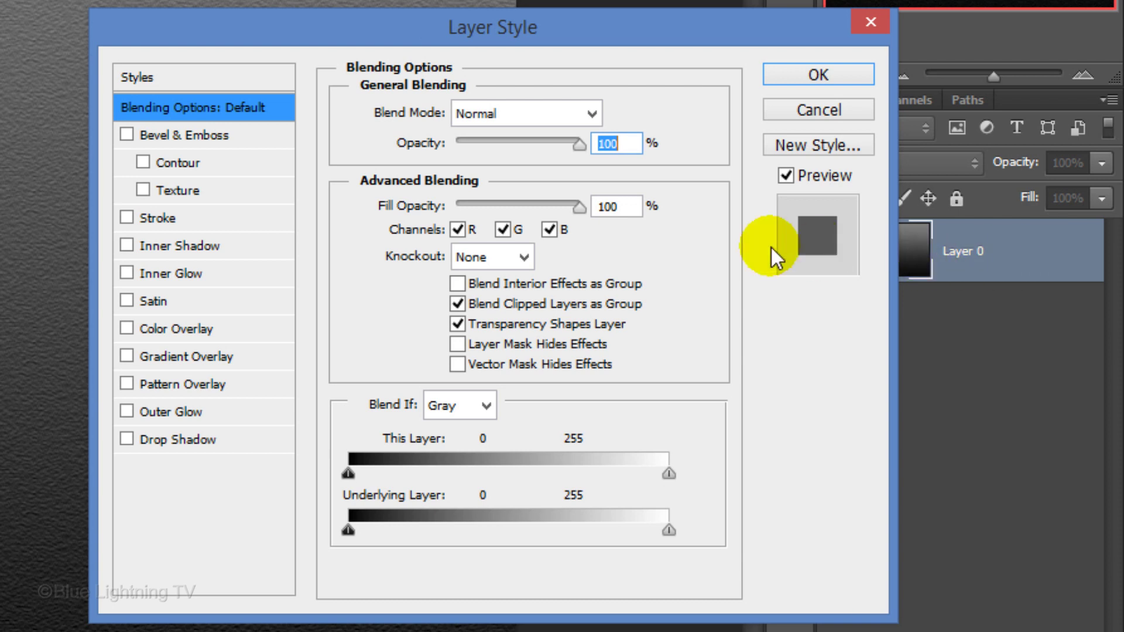
pyautogui.click(126, 217)
pyautogui.doubleClick(592, 111)
pyautogui.write('100')
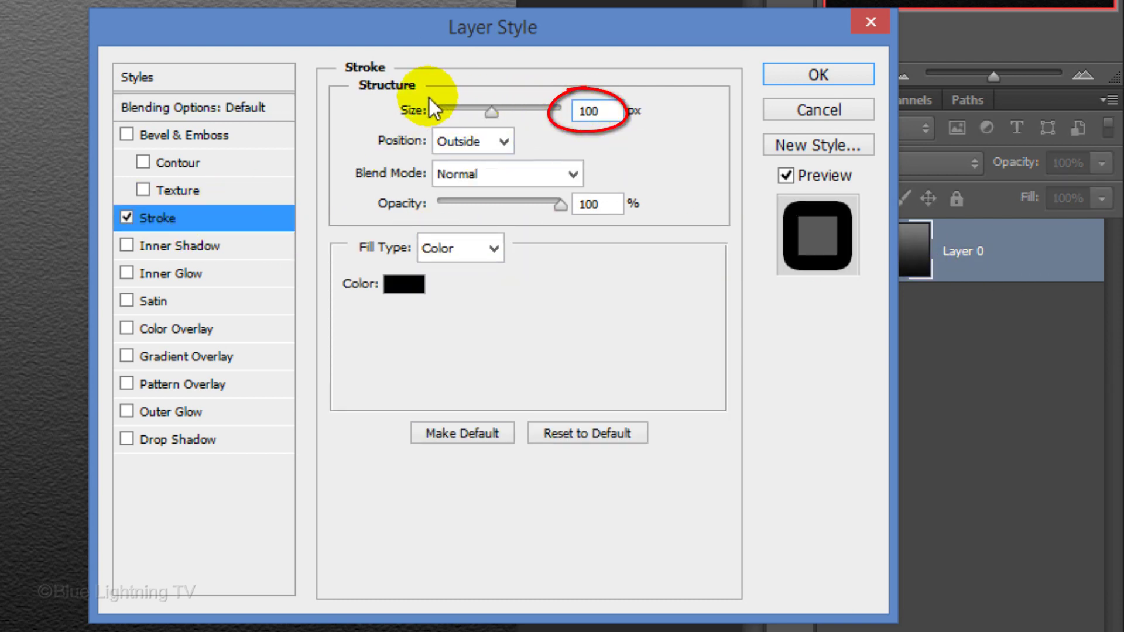
pyautogui.click(499, 141)
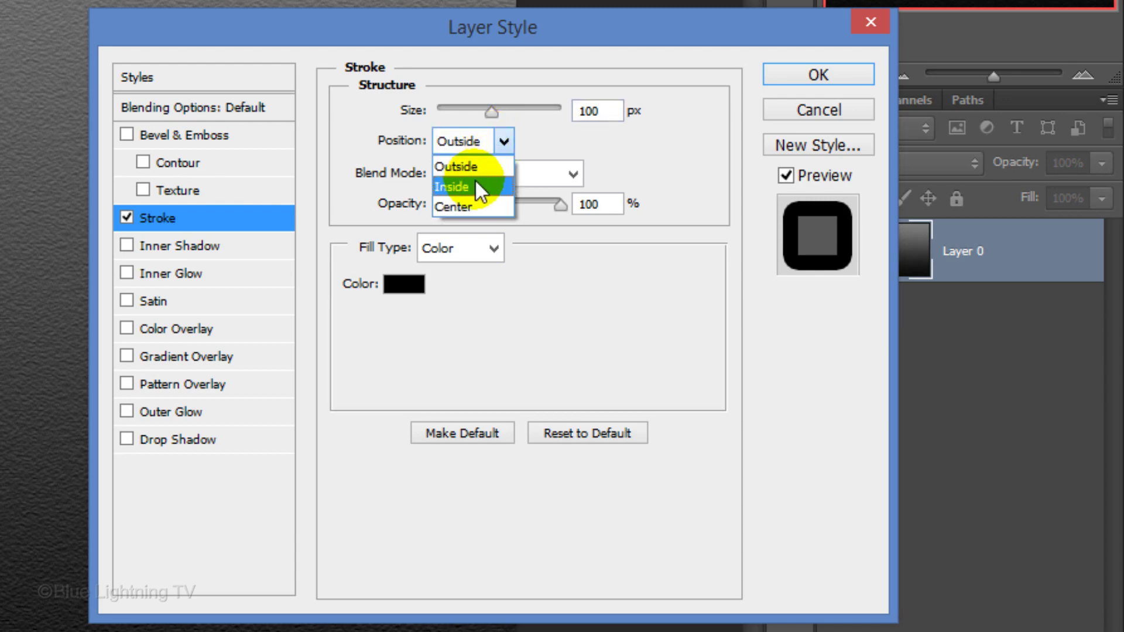
pyautogui.click(476, 186)
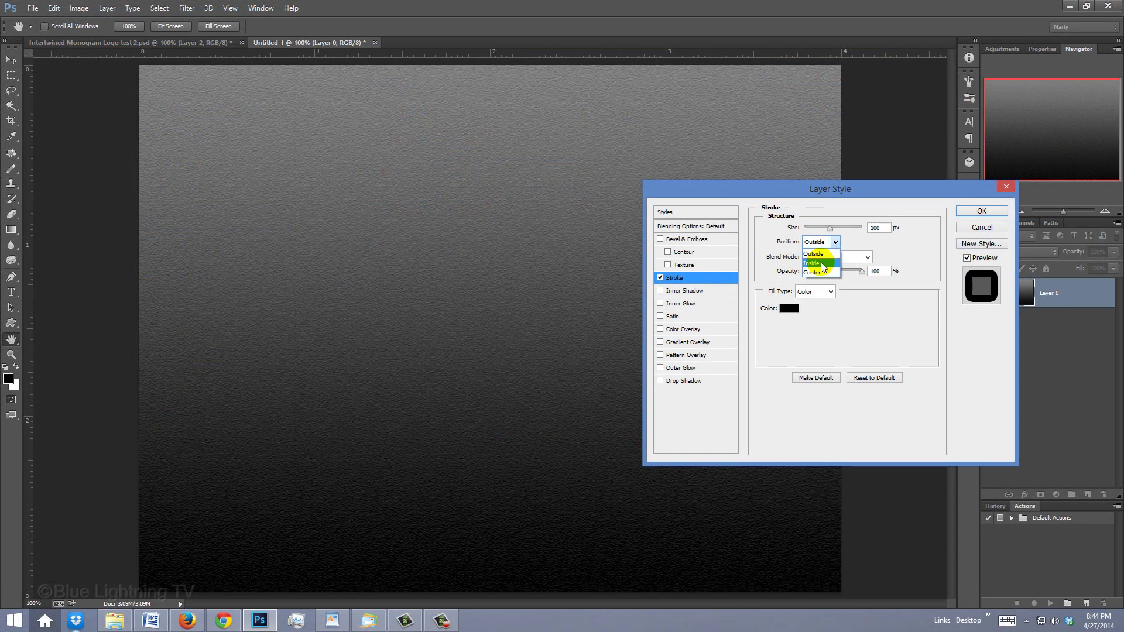
pyautogui.click(820, 262)
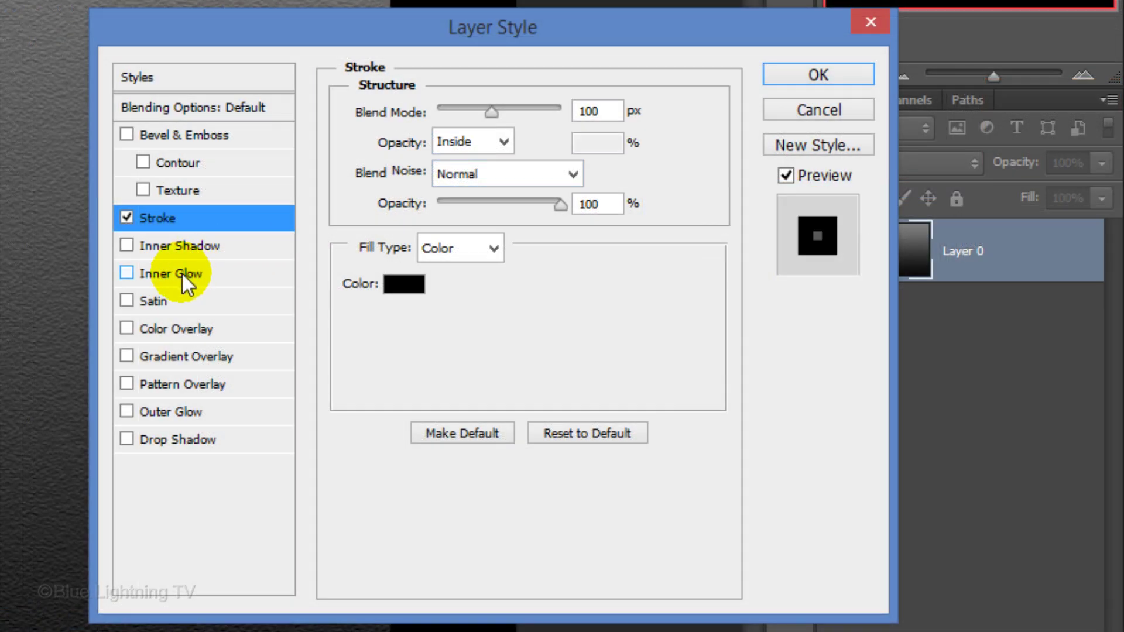
# - Add a black Inner Glow using Color Burn blending
pyautogui.click(179, 274)
pyautogui.click(406, 203)
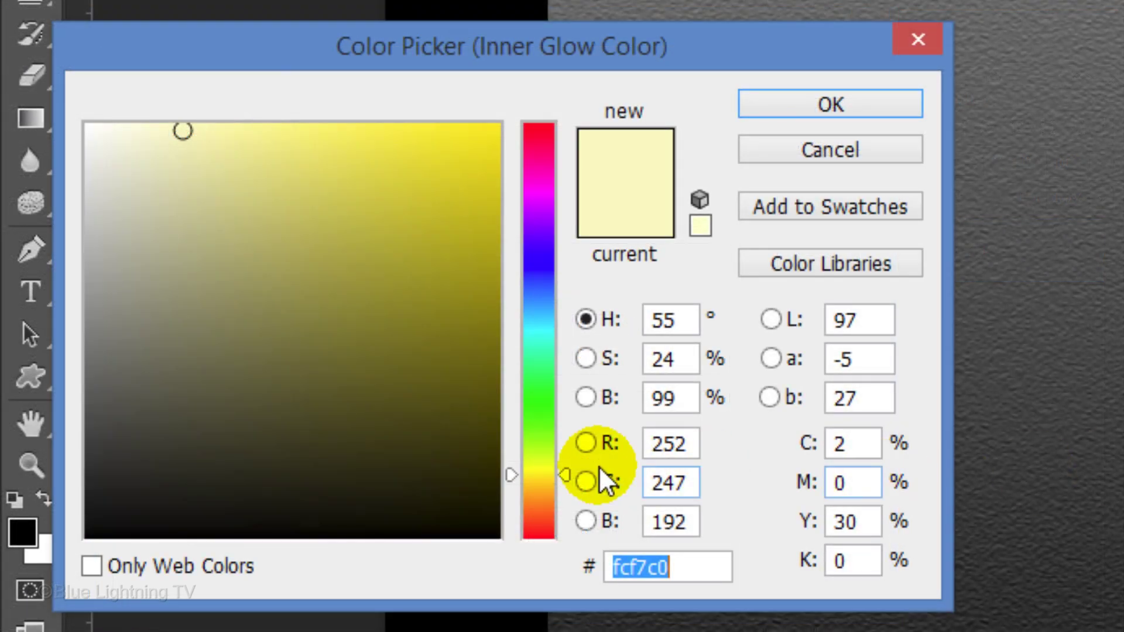
pyautogui.moveTo(373, 460); pyautogui.dragTo(65, 535)
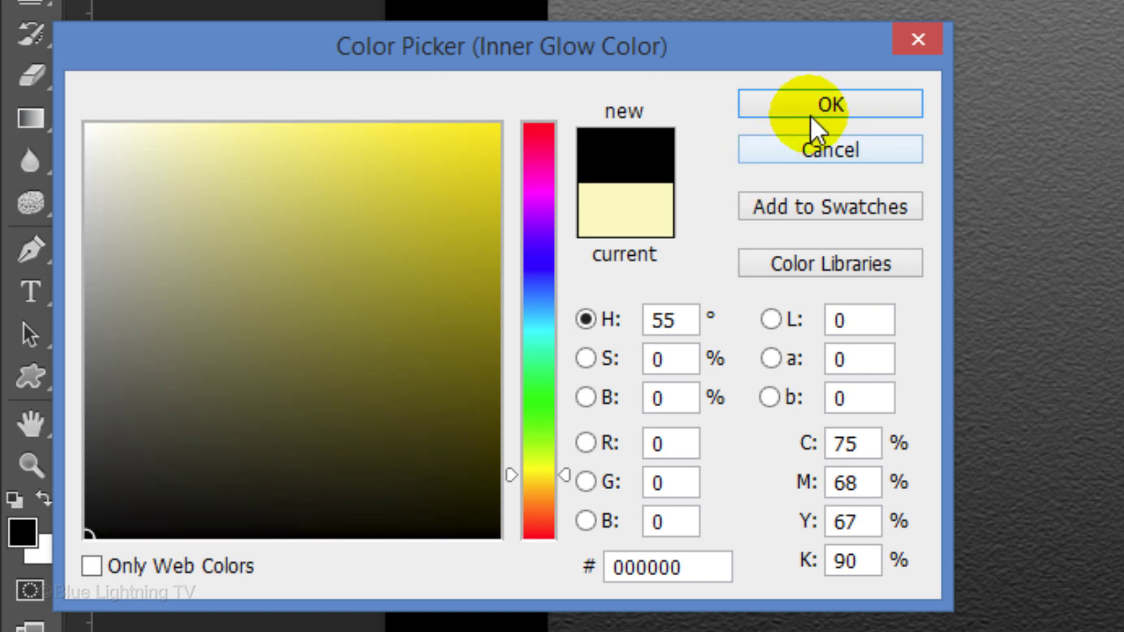
pyautogui.click(828, 106)
pyautogui.click(527, 113)
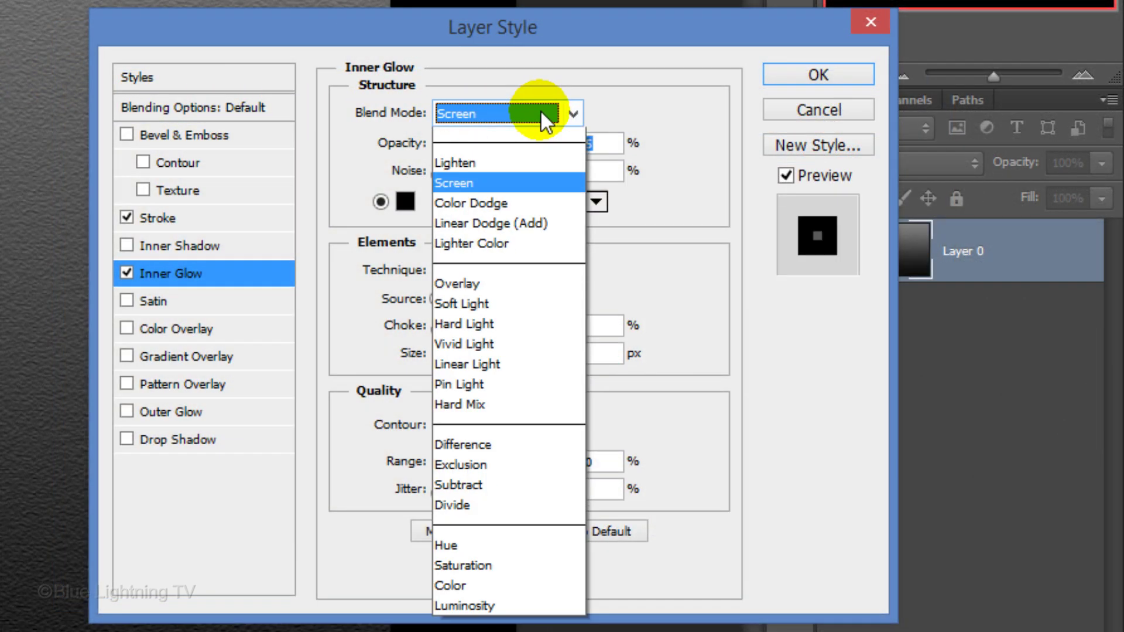
pyautogui.click(511, 240)
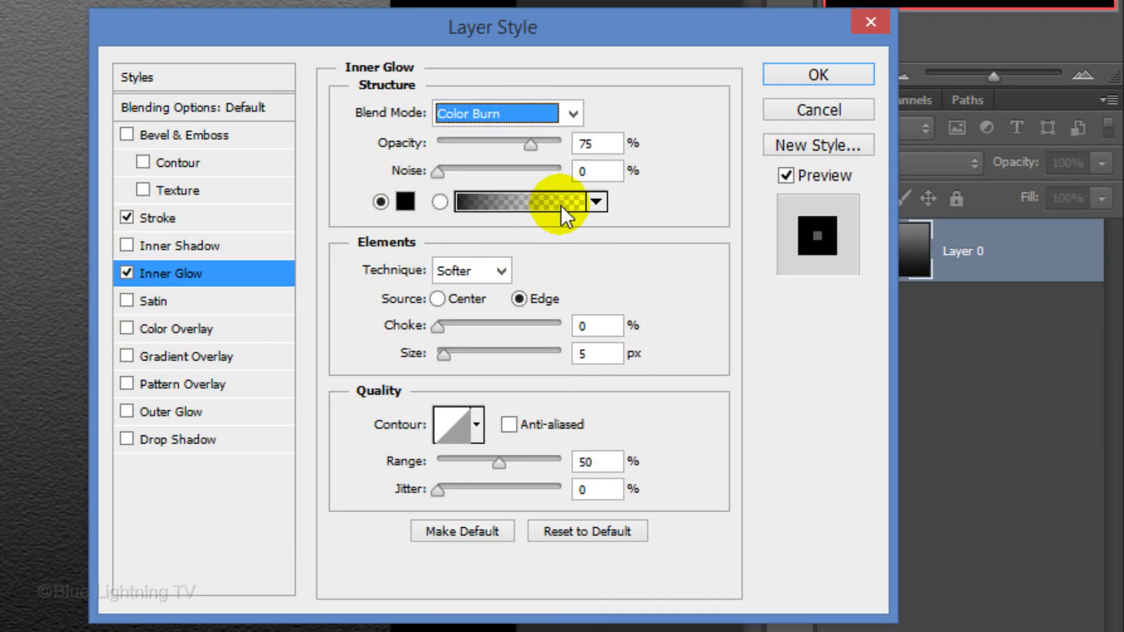
# - Set the Inner Glow to 15% opacity, 100% choke and 100 px size, and apply
pyautogui.click(594, 143)
pyautogui.press('BackSpace')
pyautogui.press('BackSpace')
pyautogui.write('15')
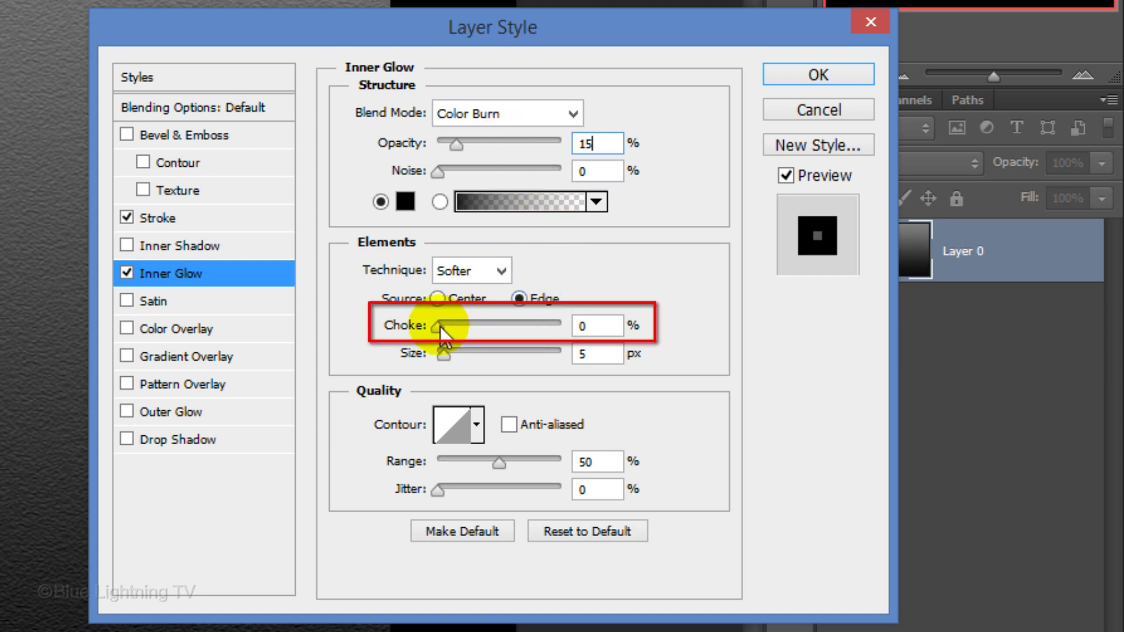
pyautogui.moveTo(440, 329); pyautogui.dragTo(584, 336)
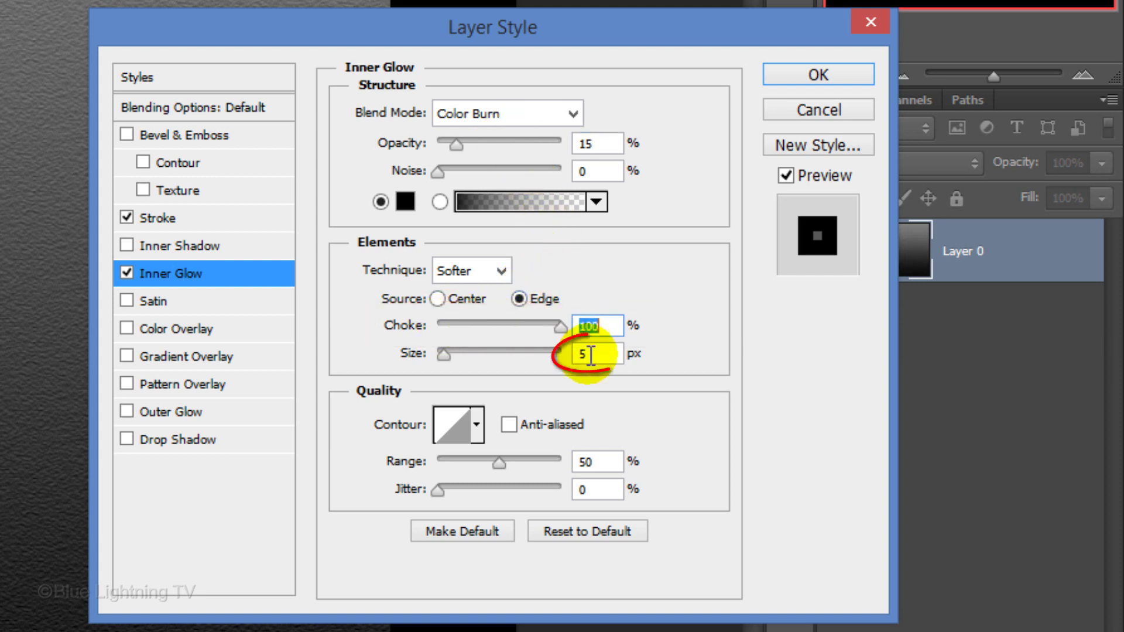
pyautogui.doubleClick(582, 353)
pyautogui.write('100')
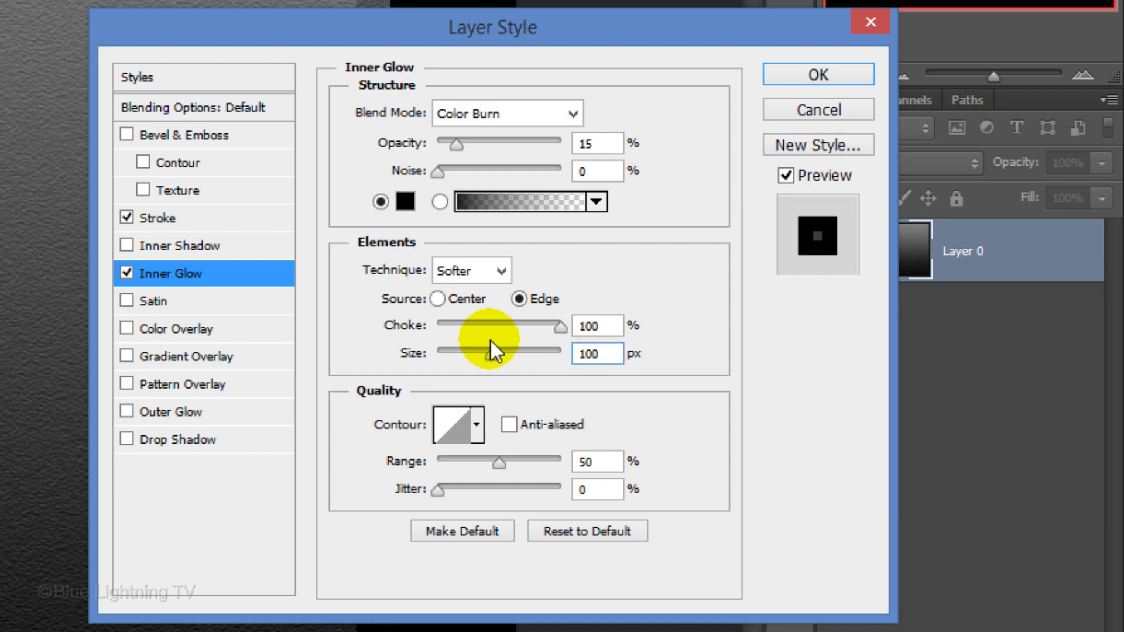
pyautogui.click(798, 79)
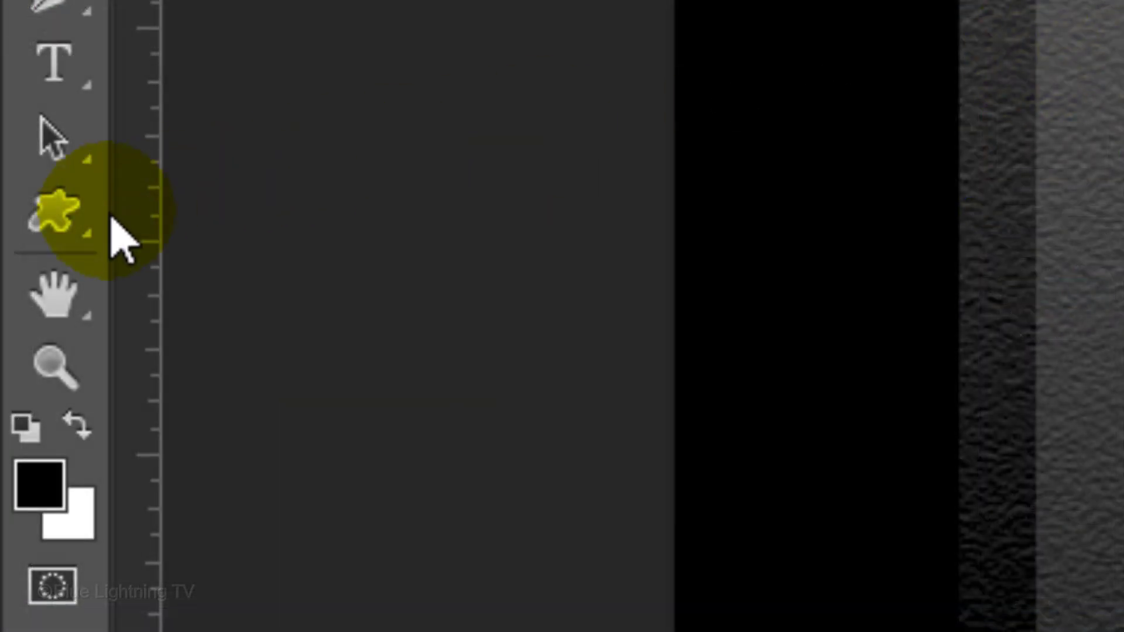
# - Choose the Custom Shape Tool, load the Shapes set and pick the diamond shape
pyautogui.moveTo(13, 324); pyautogui.dragTo(35, 355)
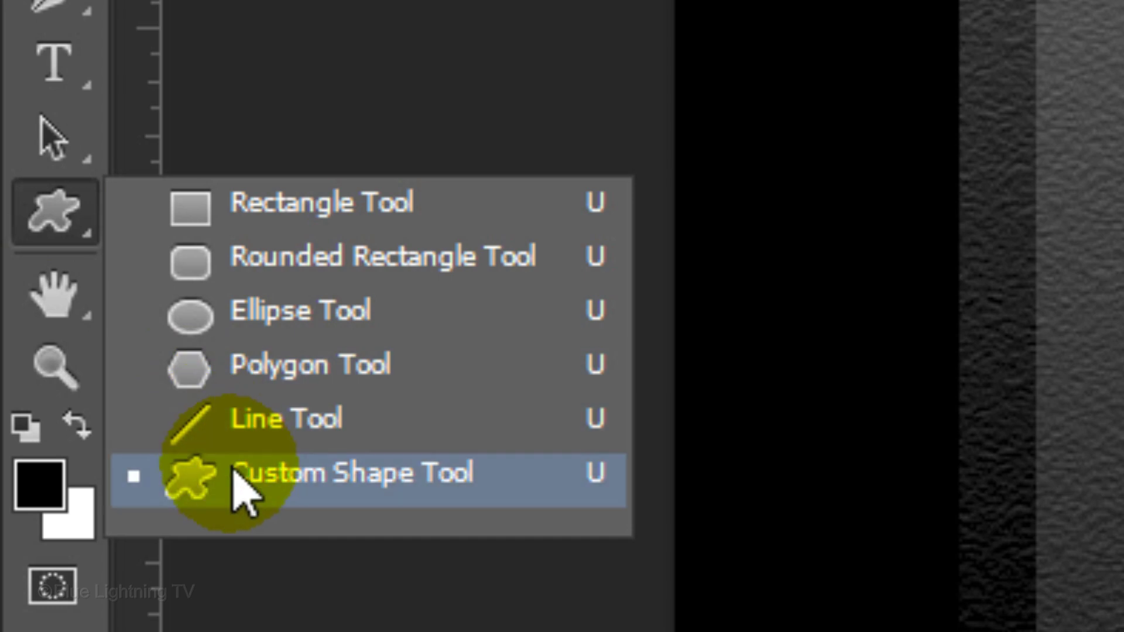
pyautogui.click(234, 471)
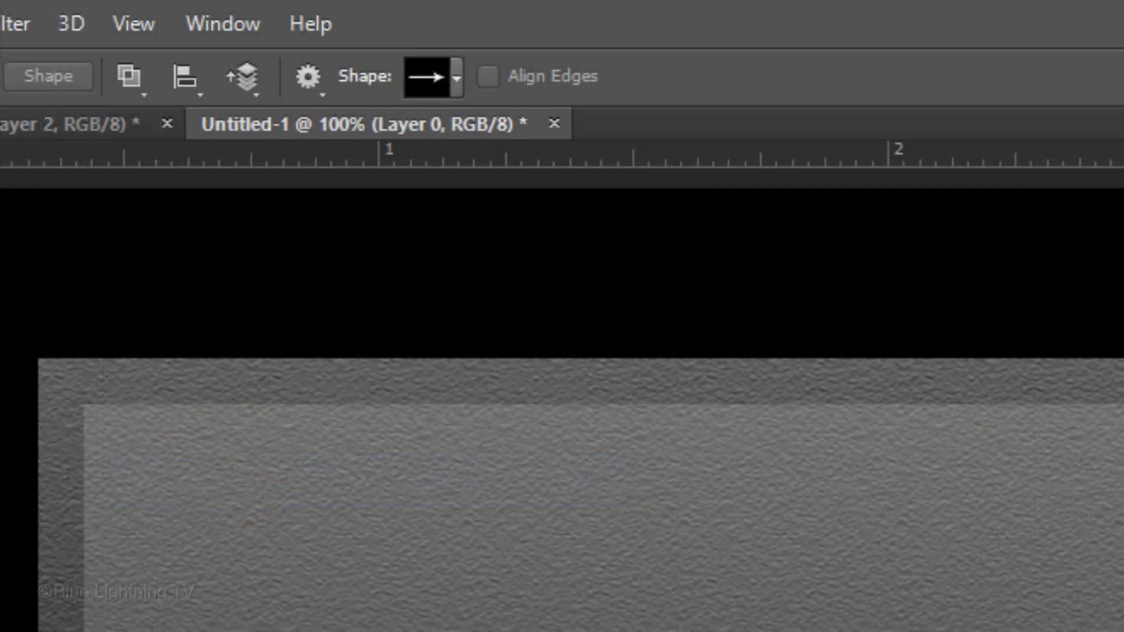
pyautogui.click(454, 75)
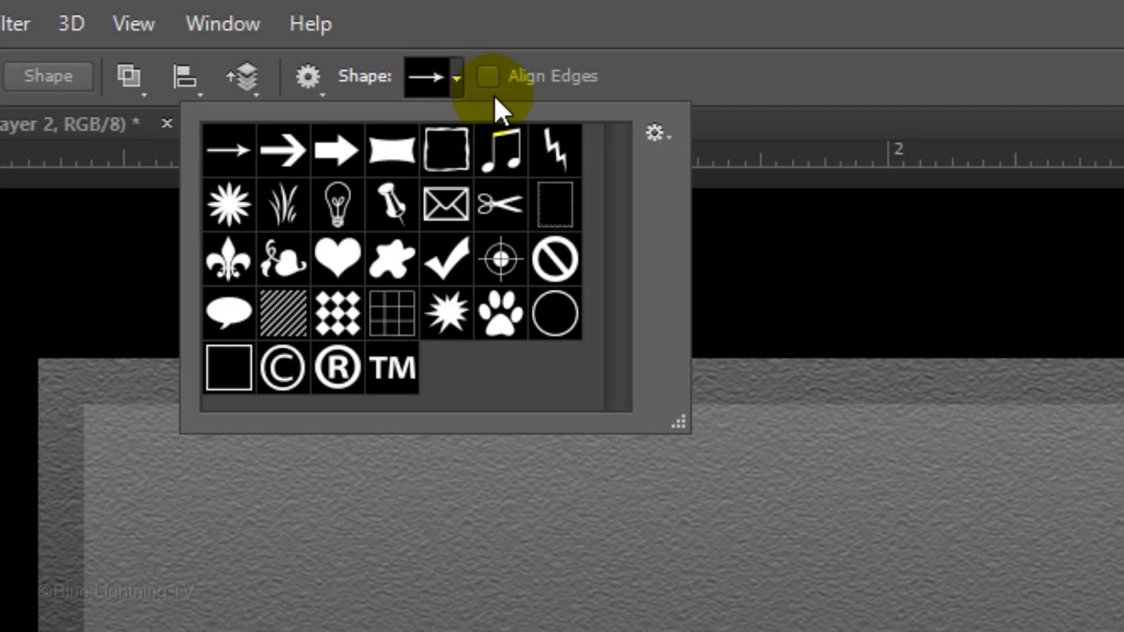
pyautogui.click(655, 133)
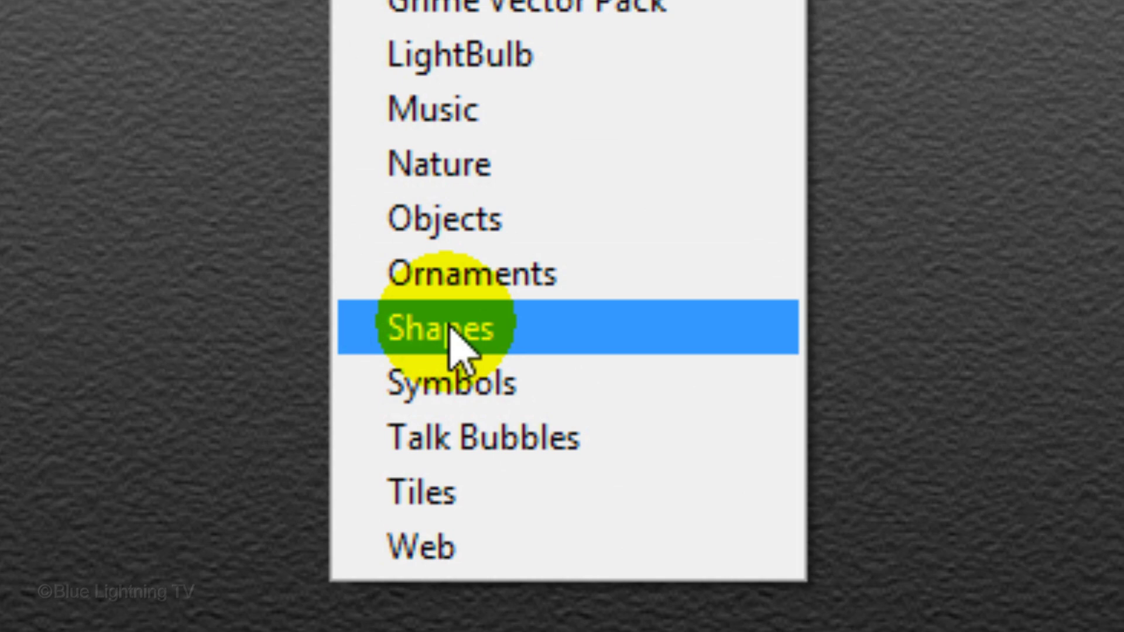
pyautogui.click(451, 330)
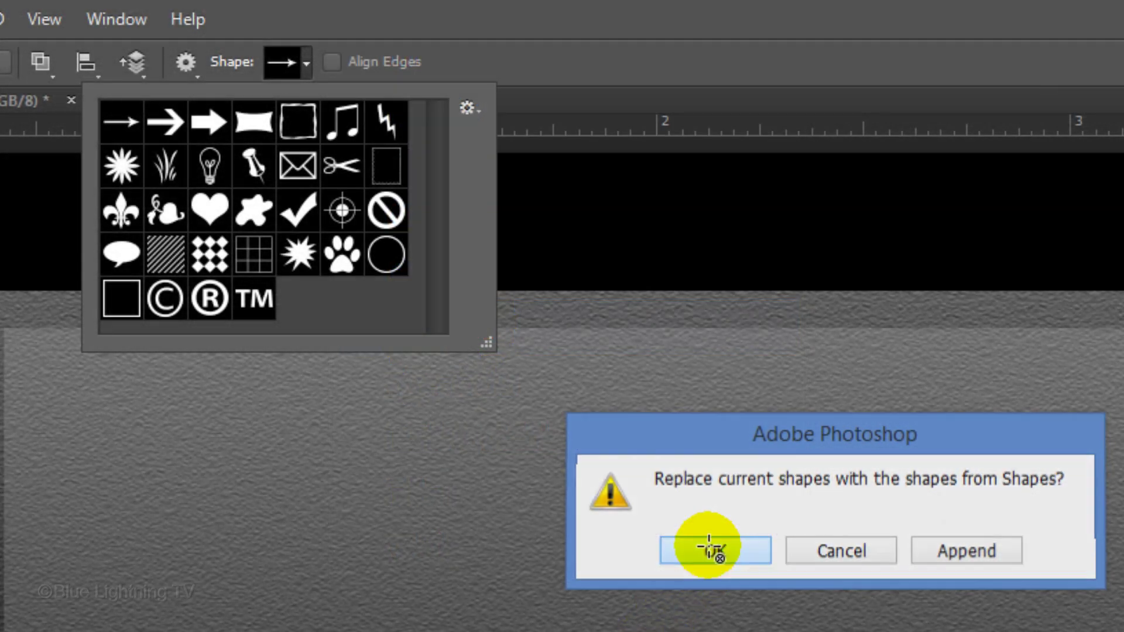
pyautogui.click(712, 549)
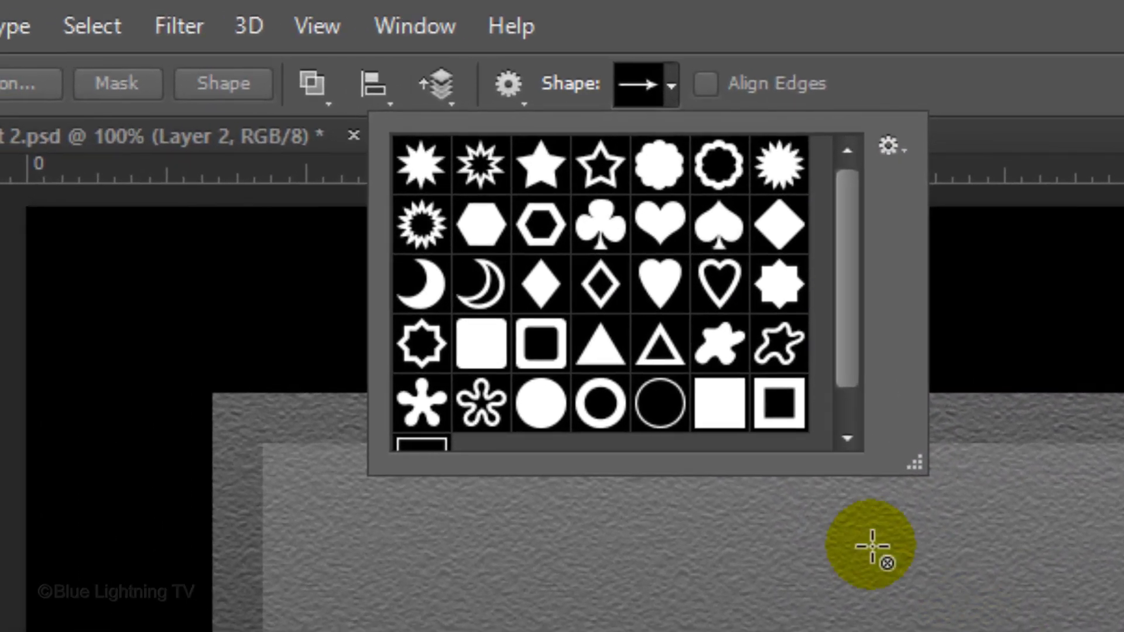
pyautogui.click(542, 283)
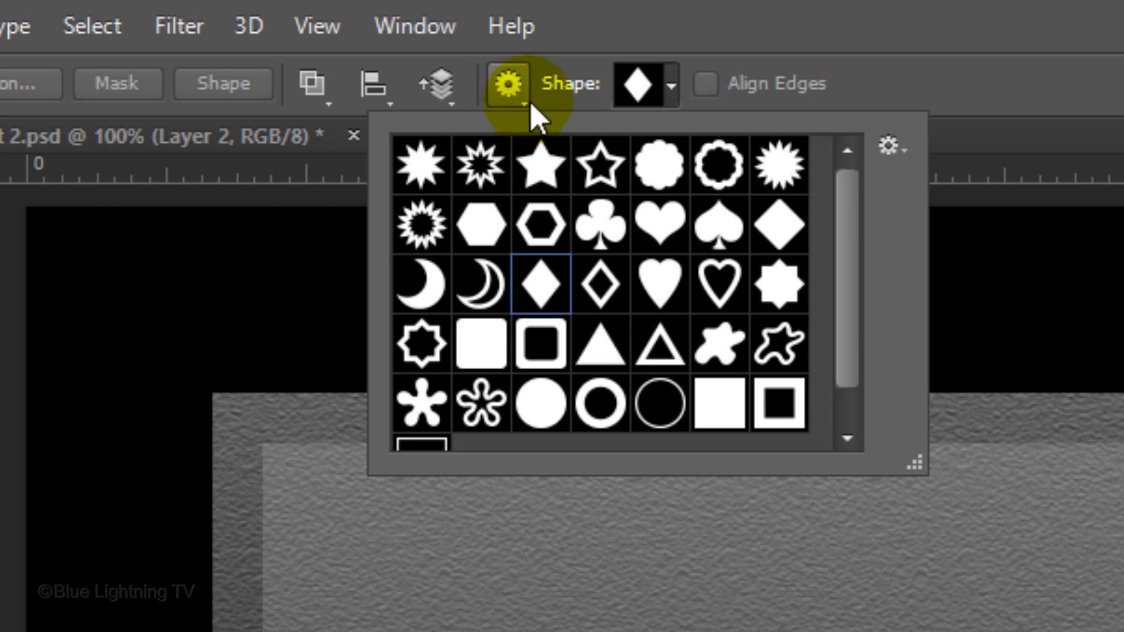
# - Set the shape tool to Path mode and bring up View > New Guide
pyautogui.click(513, 84)
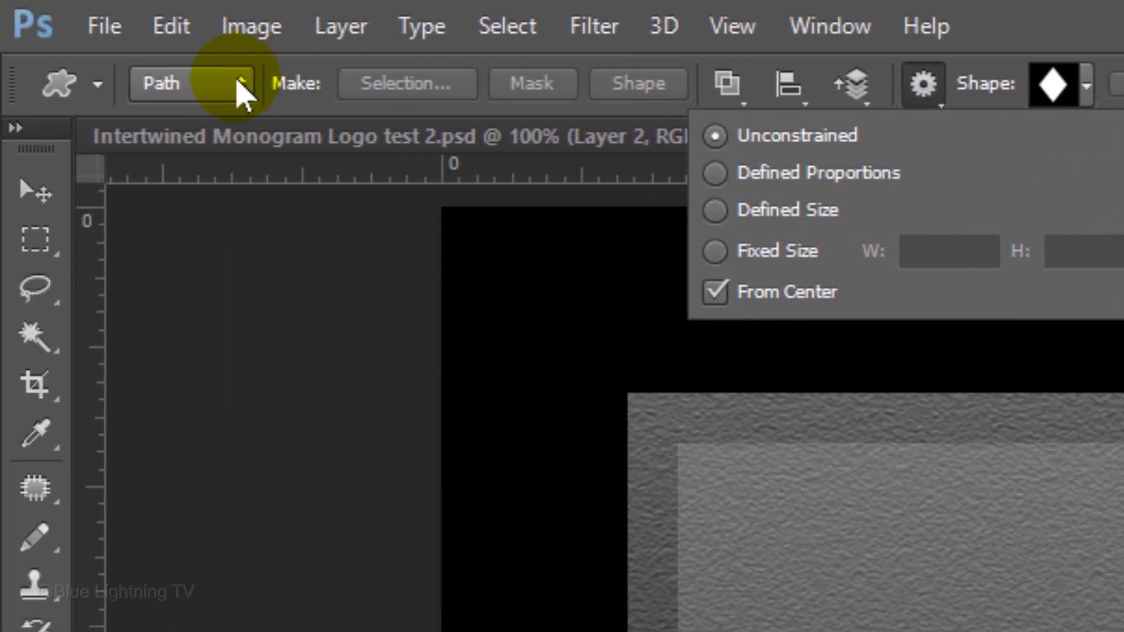
pyautogui.click(142, 86)
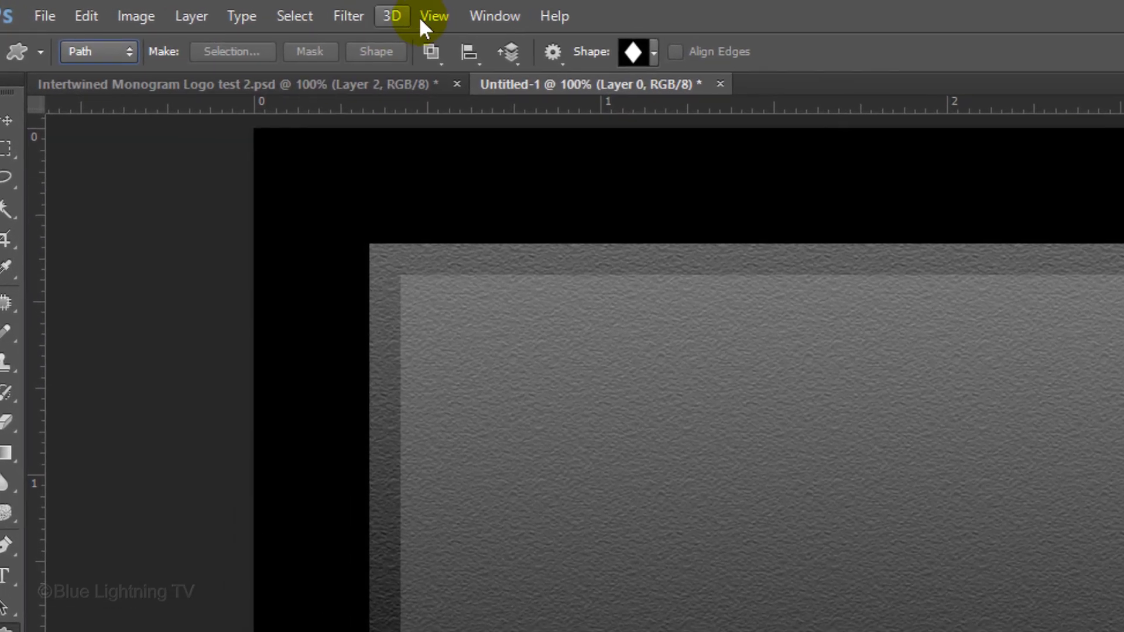
pyautogui.click(227, 9)
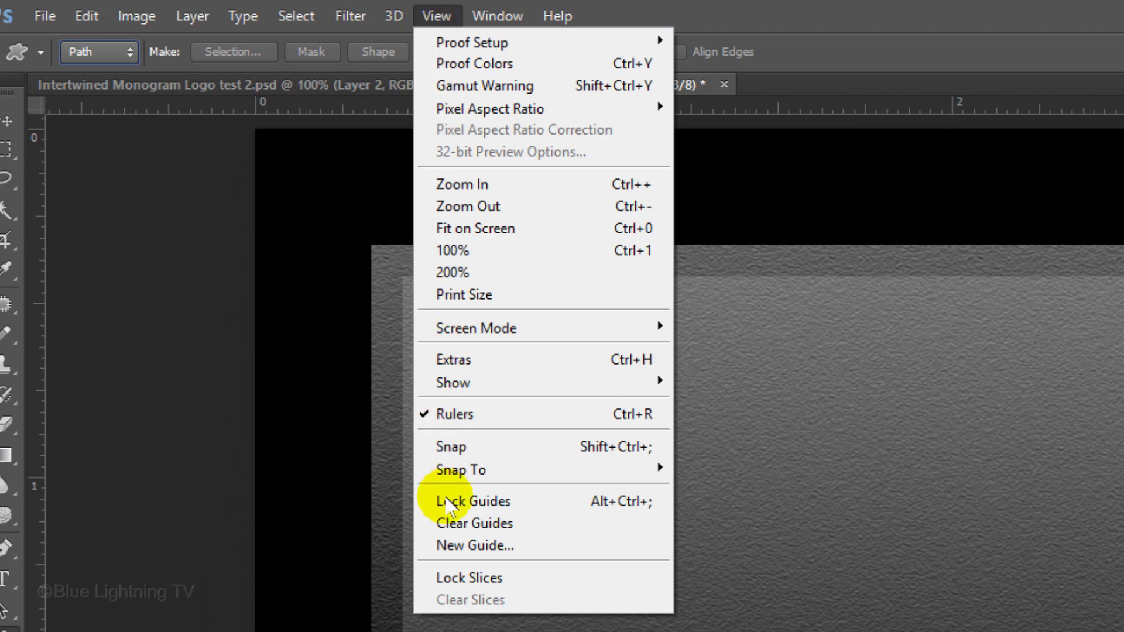
pyautogui.click(462, 545)
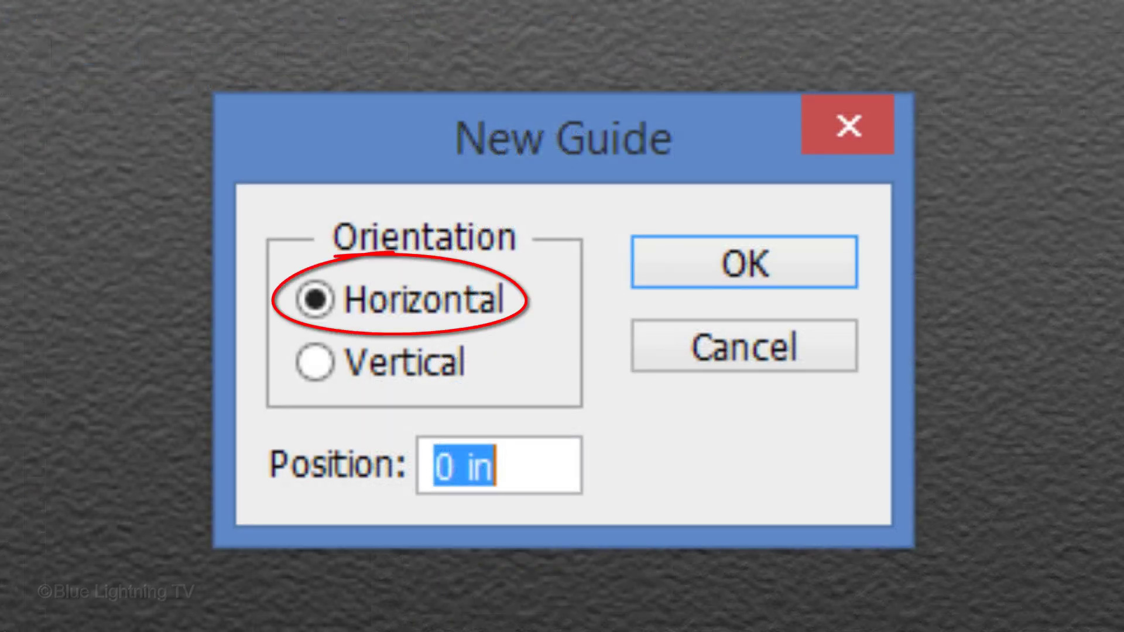
# - Add horizontal and vertical guides at 50%, then draw the diamond path from their crossing
pyautogui.write('50%')
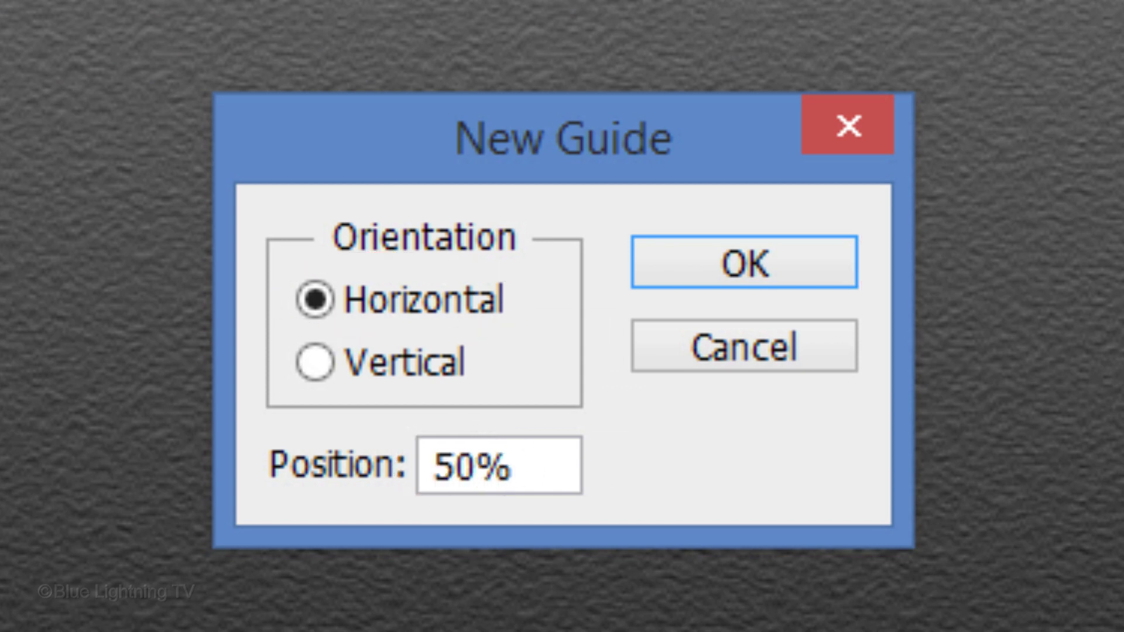
pyautogui.press('Return')
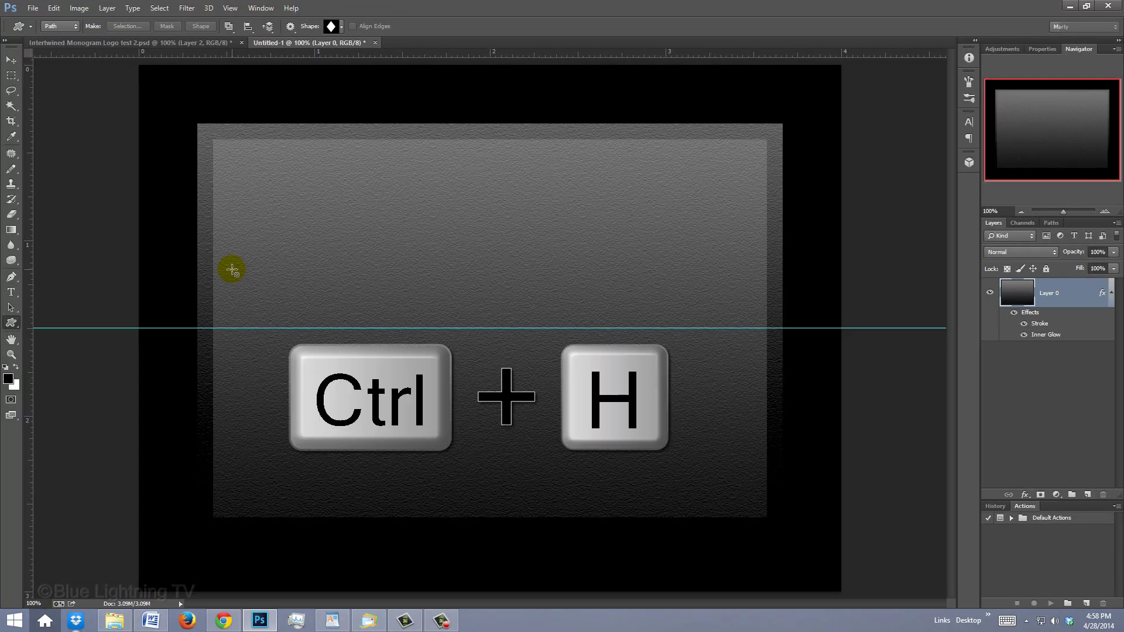
pyautogui.click(229, 8)
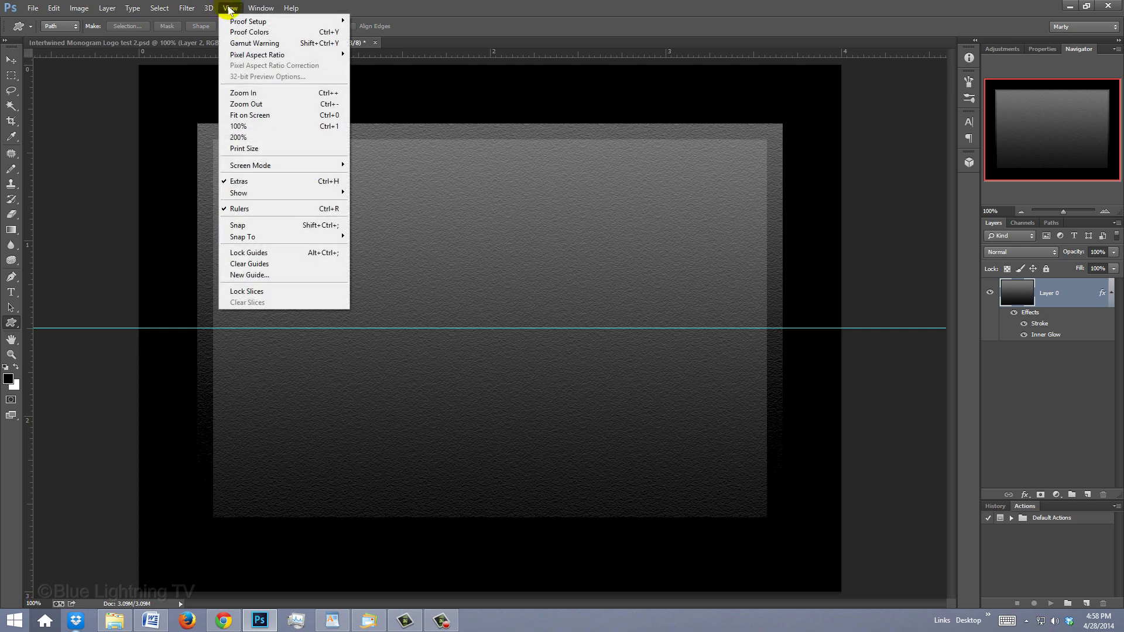
pyautogui.click(261, 275)
pyautogui.click(466, 309)
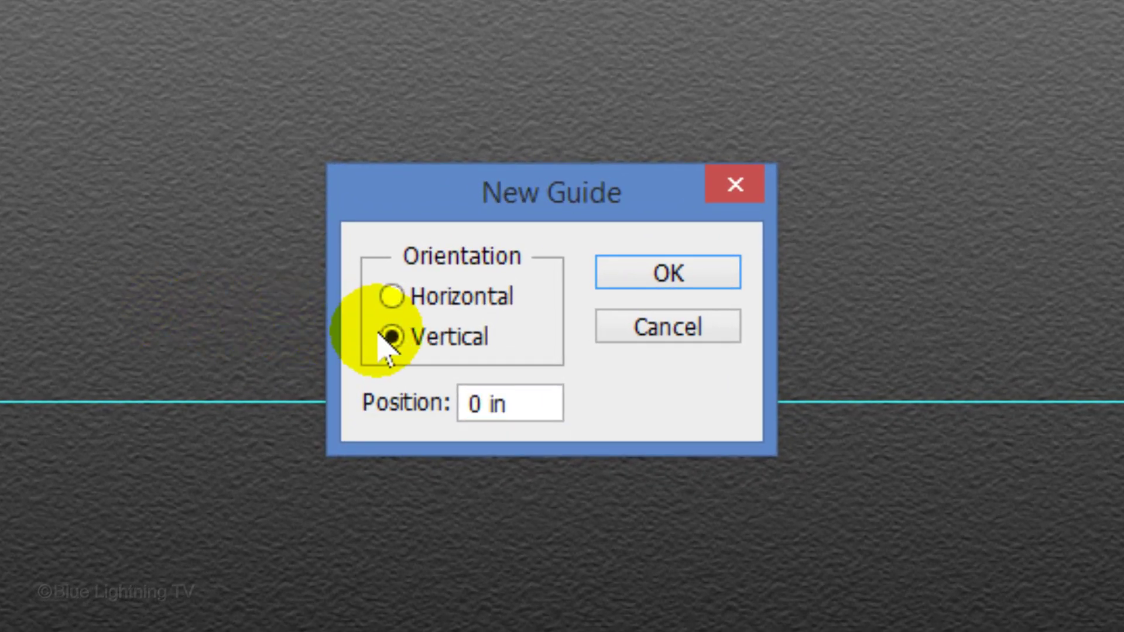
pyautogui.moveTo(472, 402); pyautogui.dragTo(510, 403)
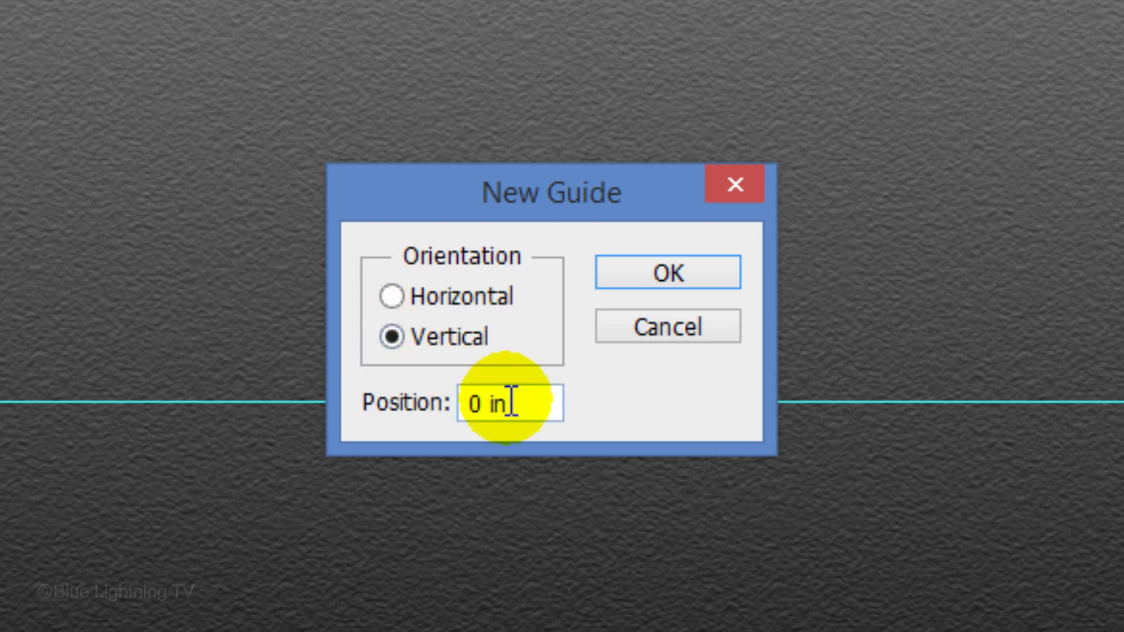
pyautogui.write('50%')
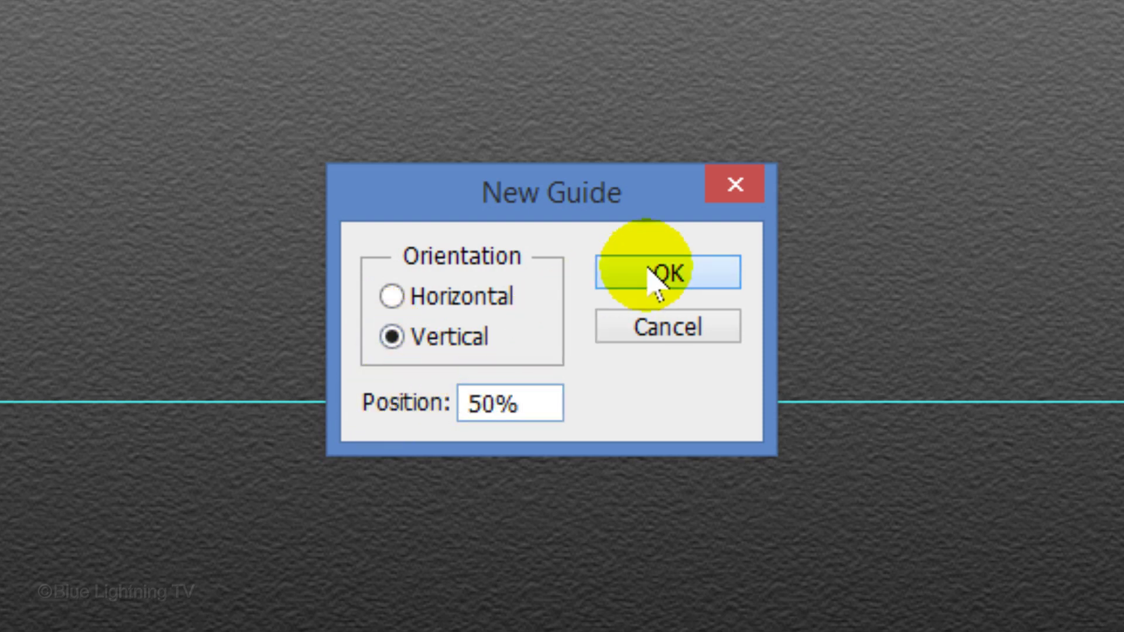
pyautogui.click(649, 272)
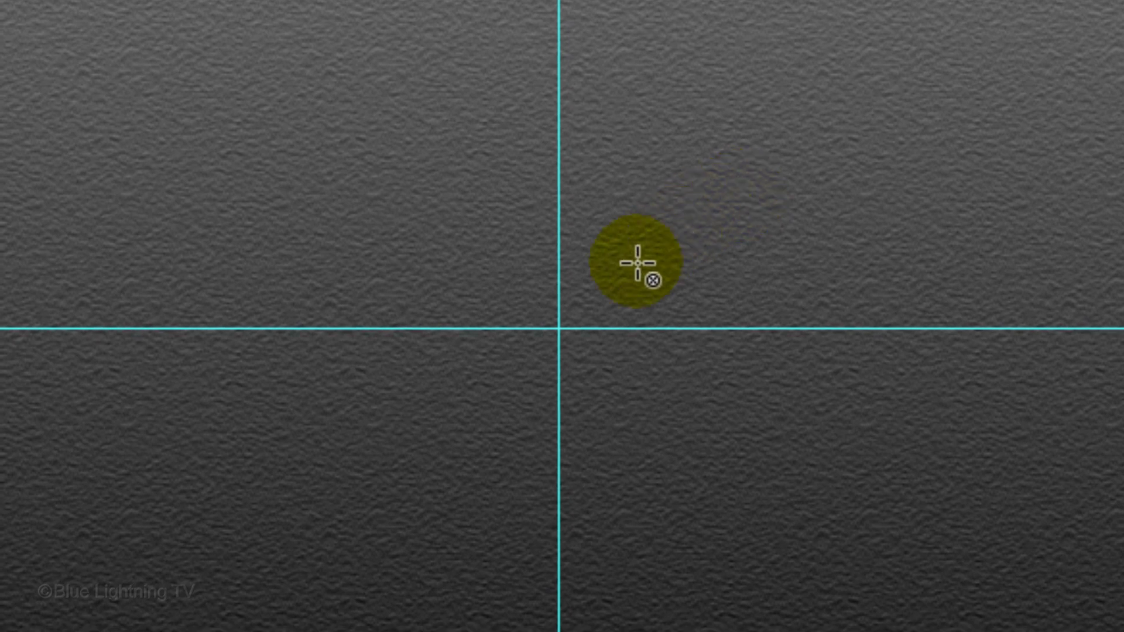
pyautogui.moveTo(558, 328); pyautogui.dragTo(1123, 0)
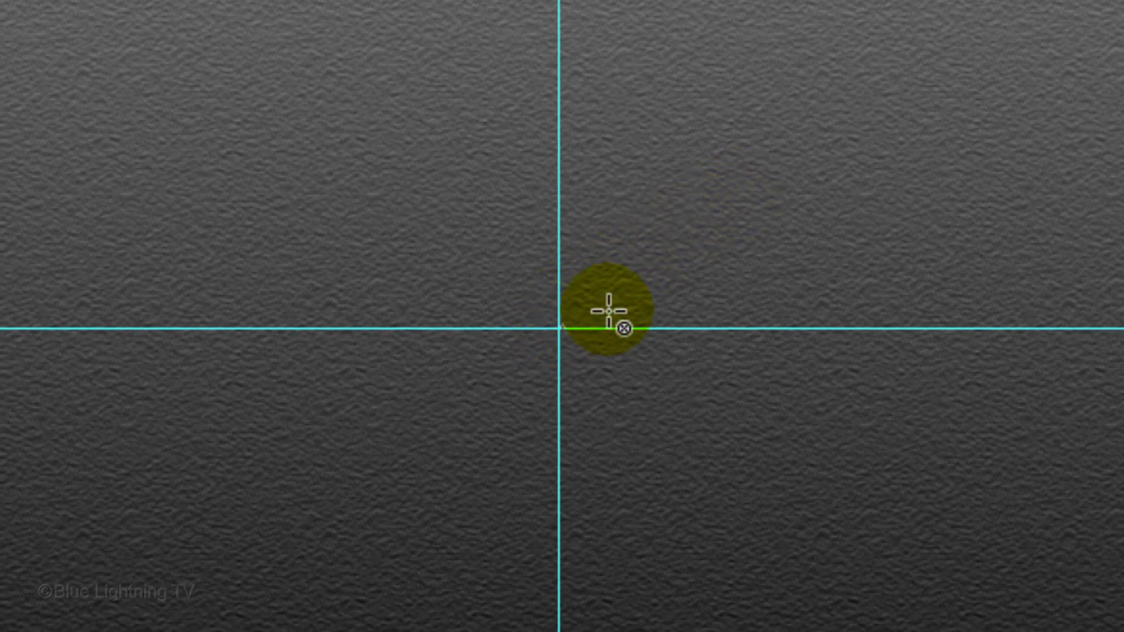
# - Enlarge the diamond path, turn it into a selection, and copy it to Layer 1 with Ctrl+J
pyautogui.moveTo(790, 168); pyautogui.dragTo(841, 68)
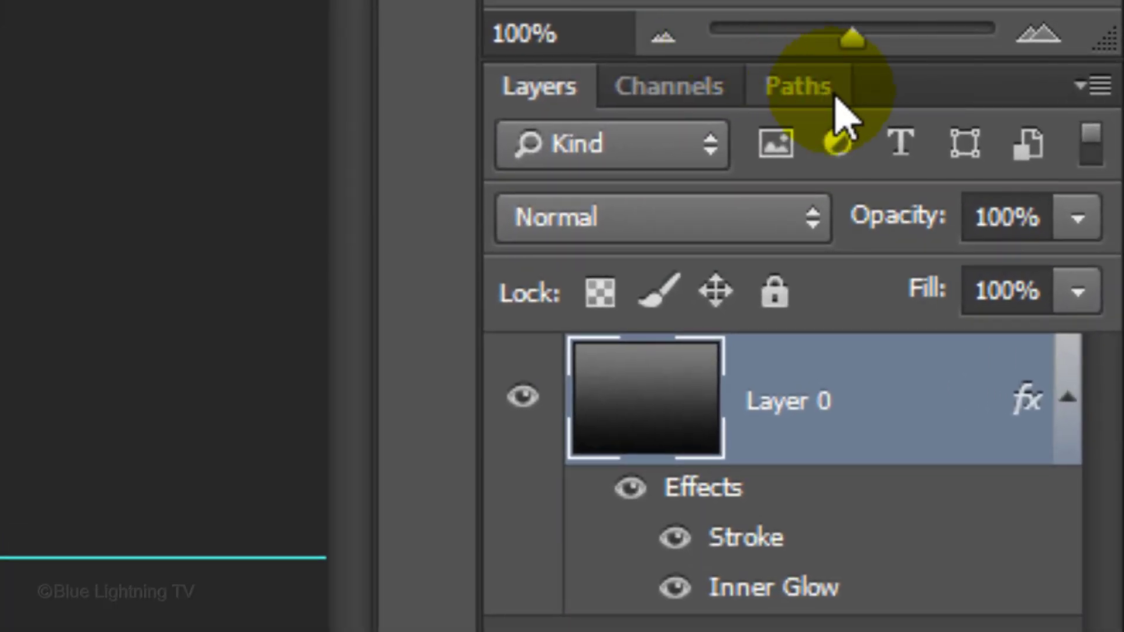
pyautogui.click(798, 87)
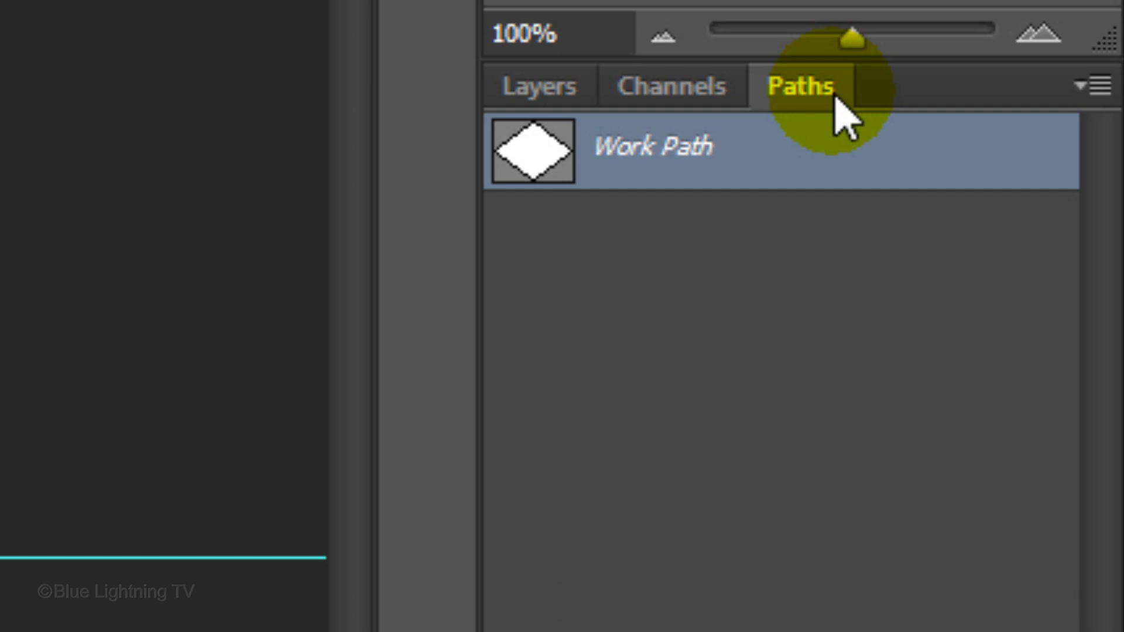
pyautogui.click(1088, 86)
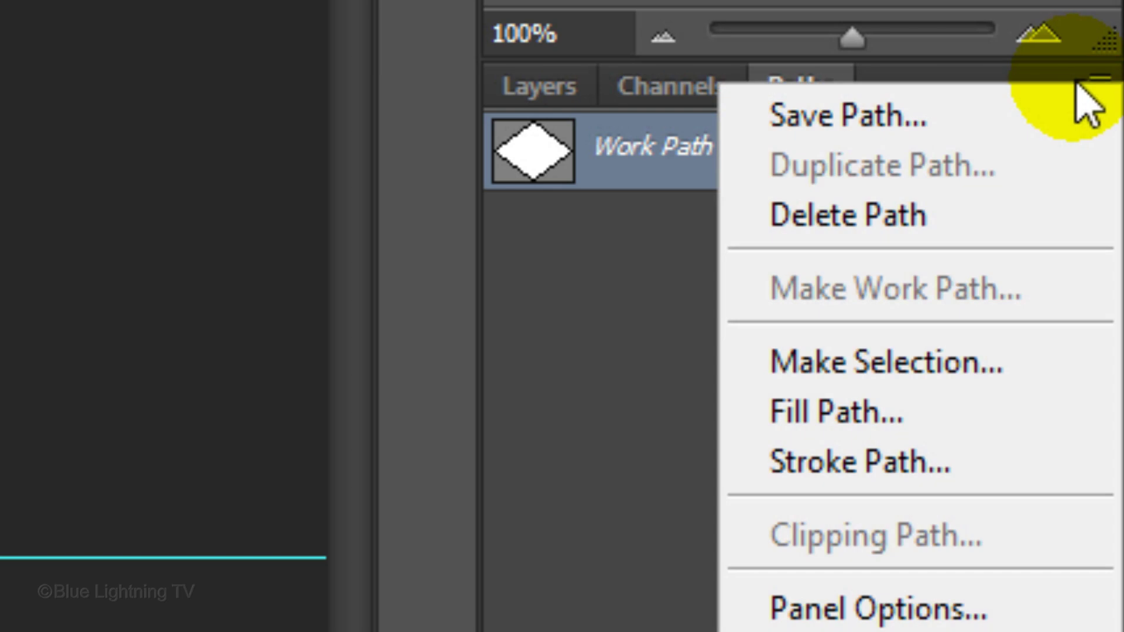
pyautogui.click(984, 366)
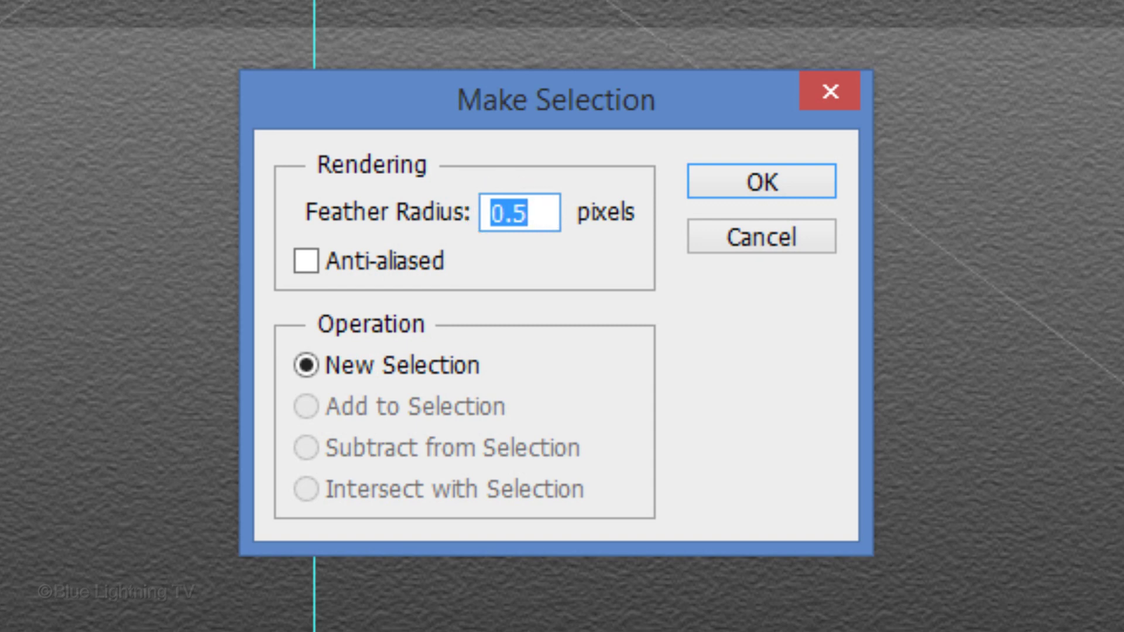
pyautogui.click(762, 186)
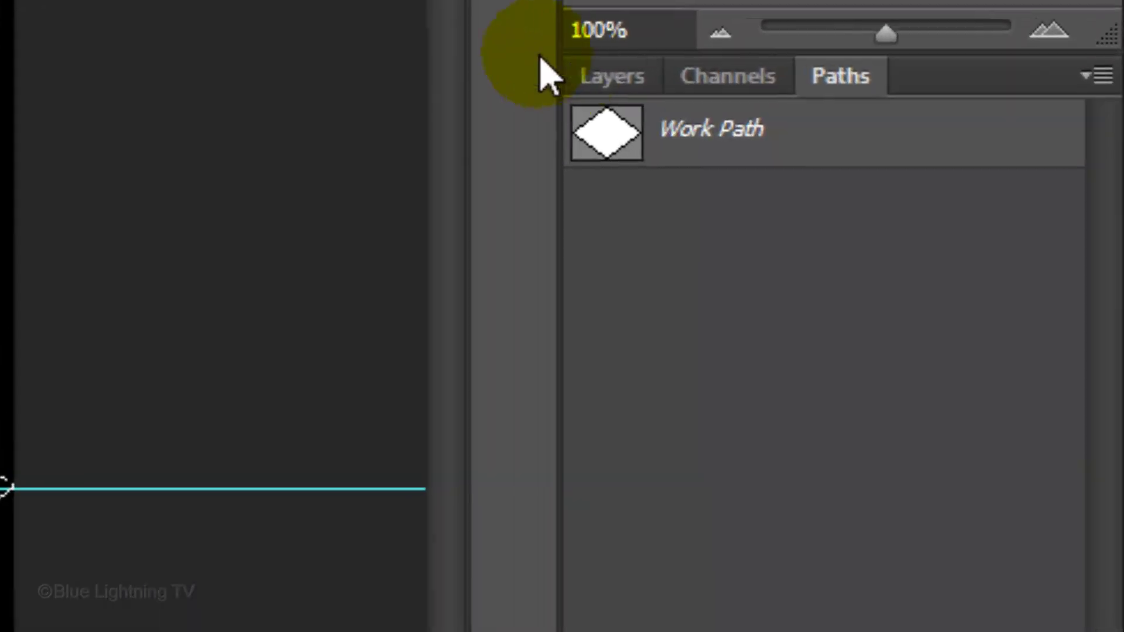
pyautogui.click(614, 79)
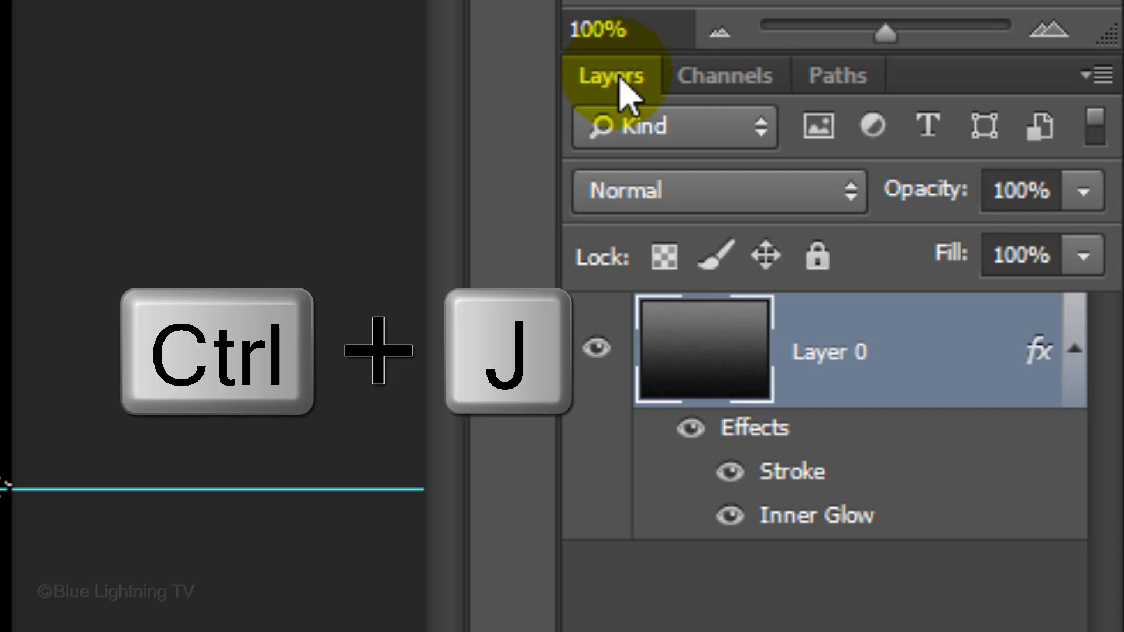
pyautogui.hotkey('ctrl', 'j')
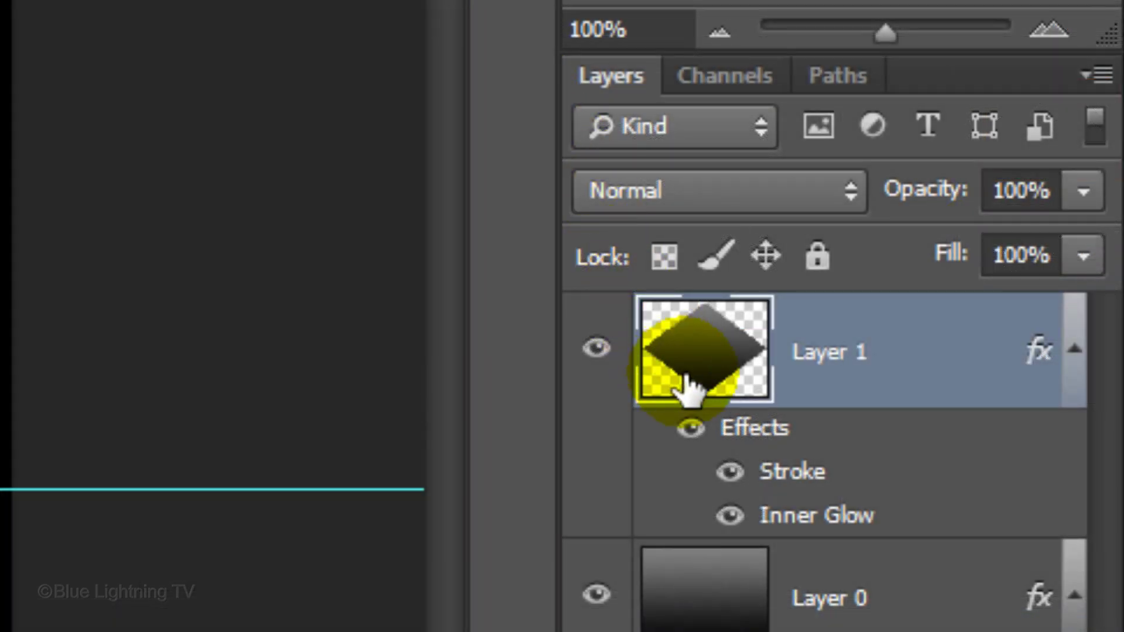
# - Hide Layer 1's Stroke, add a 14 px Chisel Hard, Down Bevel & Emboss, and hide guides
pyautogui.click(730, 471)
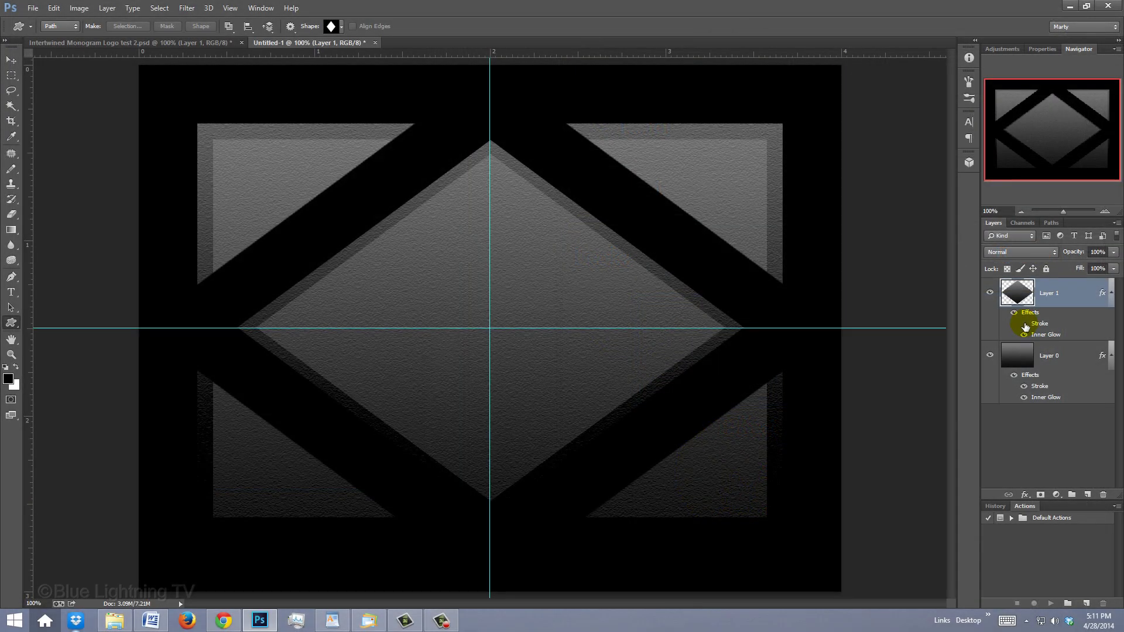
pyautogui.click(730, 471)
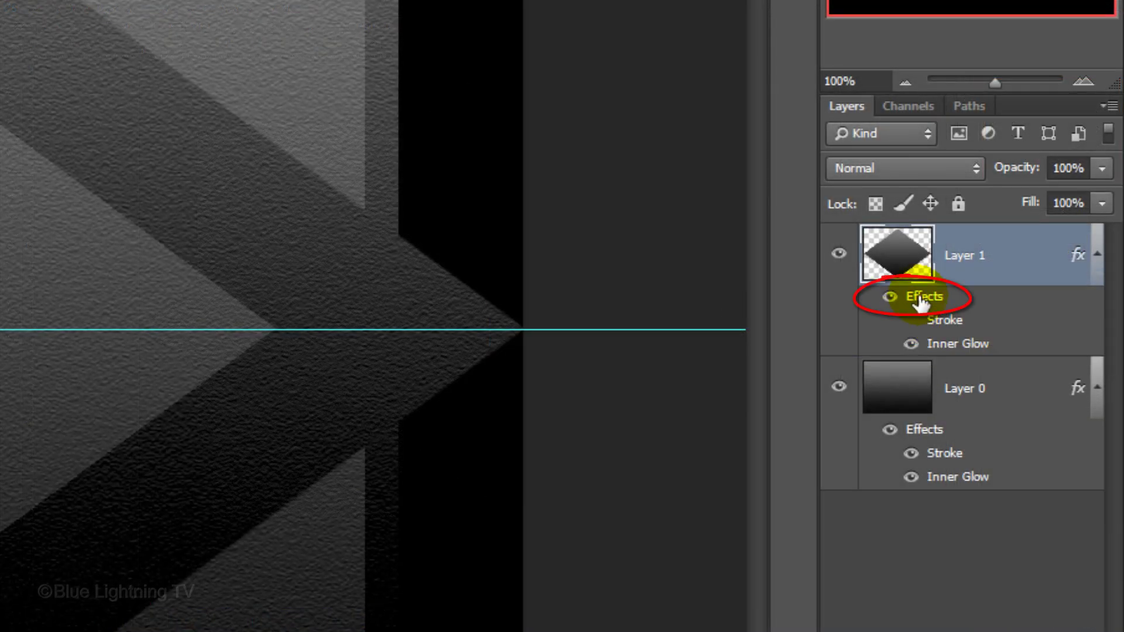
pyautogui.doubleClick(920, 298)
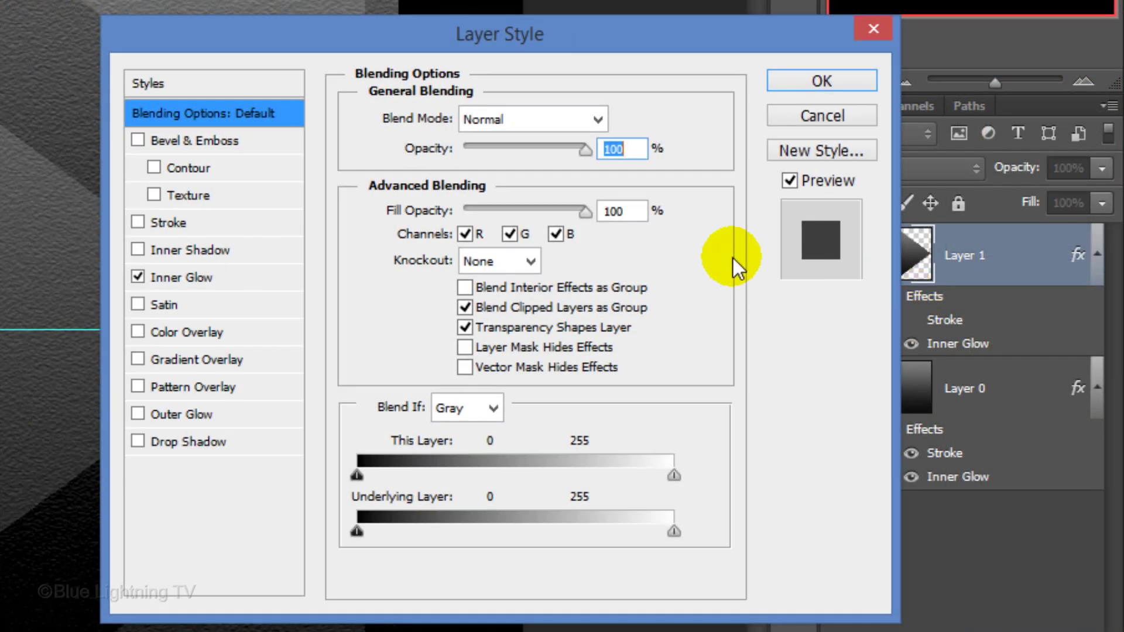
pyautogui.click(223, 144)
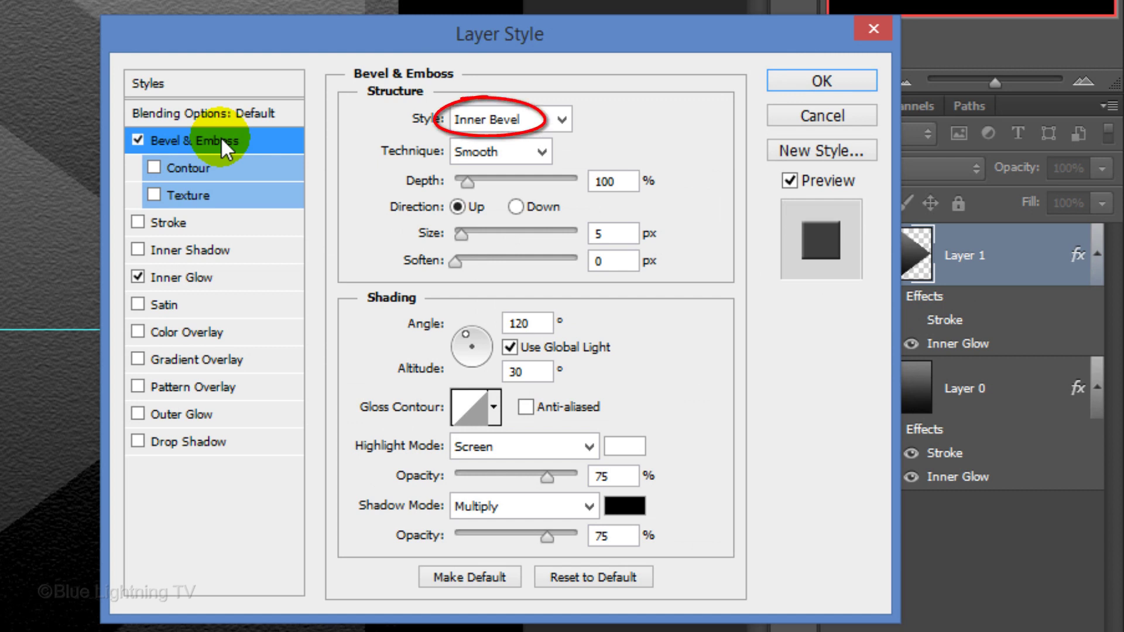
pyautogui.click(542, 151)
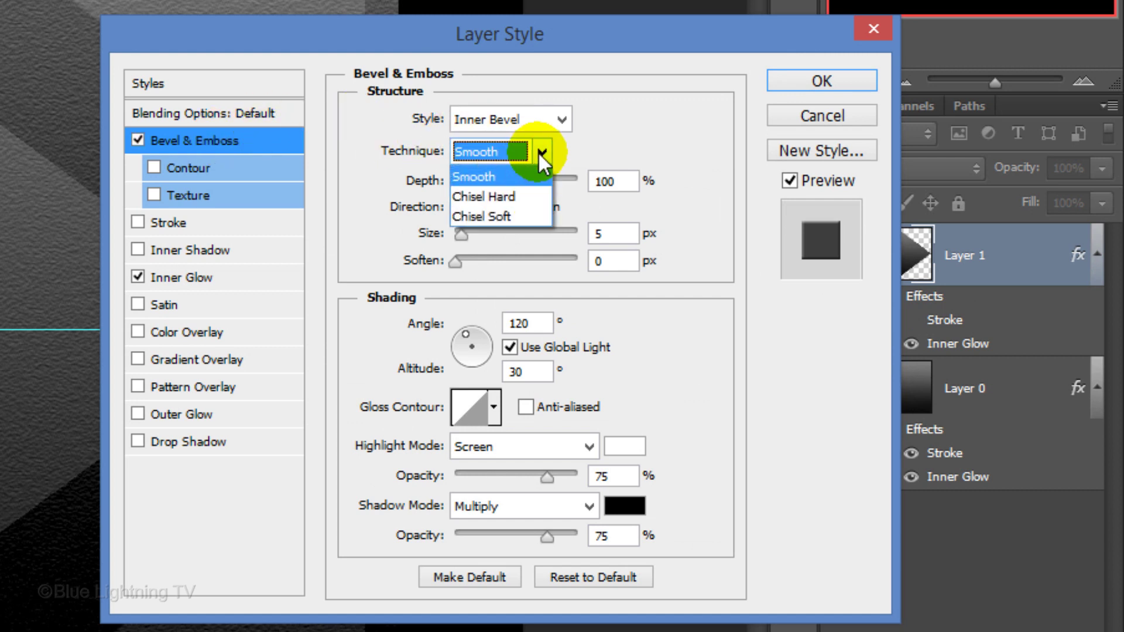
pyautogui.click(515, 199)
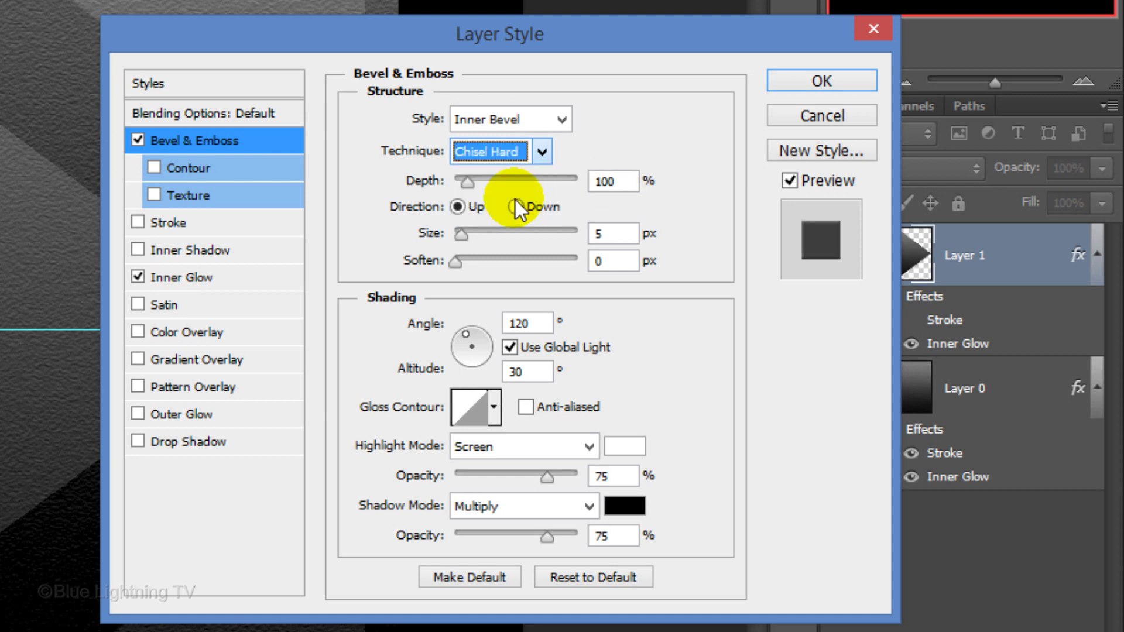
pyautogui.click(516, 207)
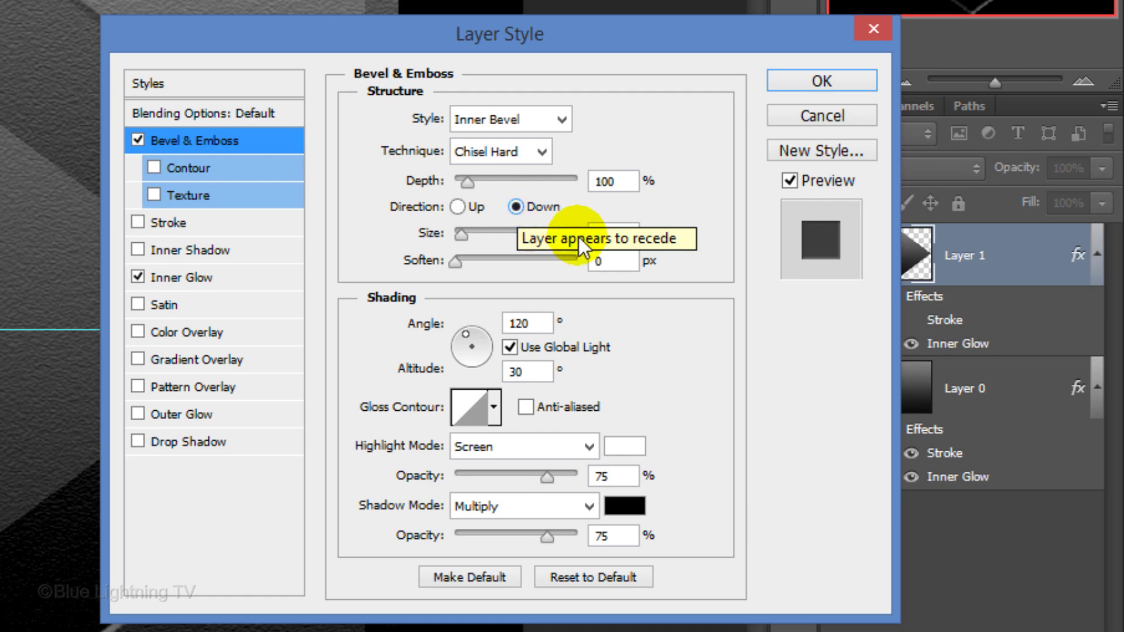
pyautogui.doubleClick(606, 233)
pyautogui.write('14')
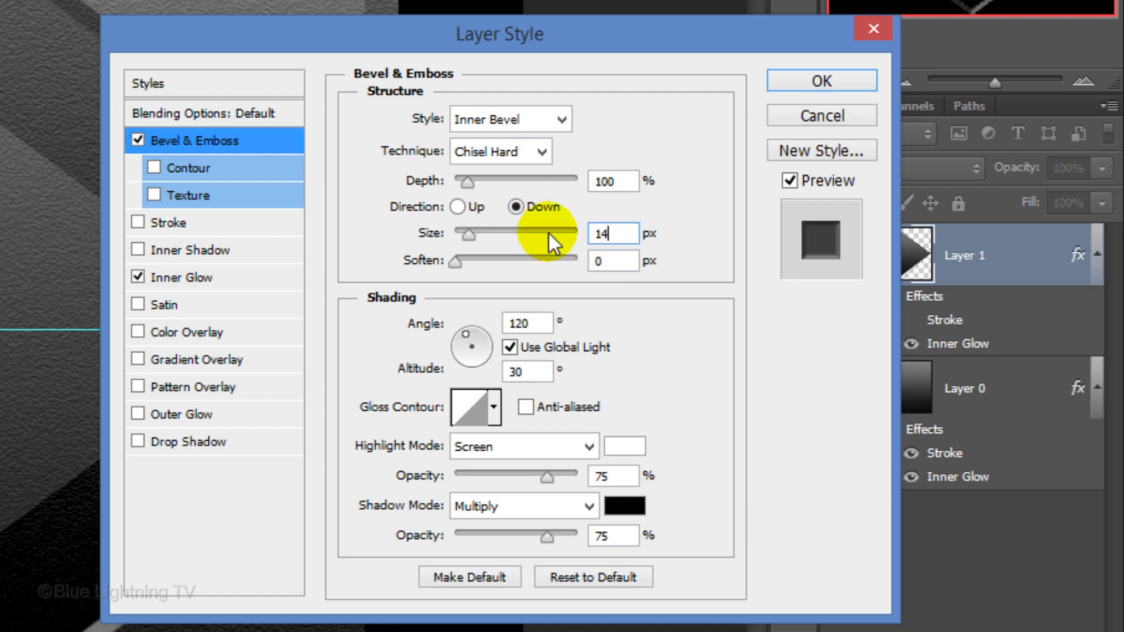
pyautogui.click(802, 81)
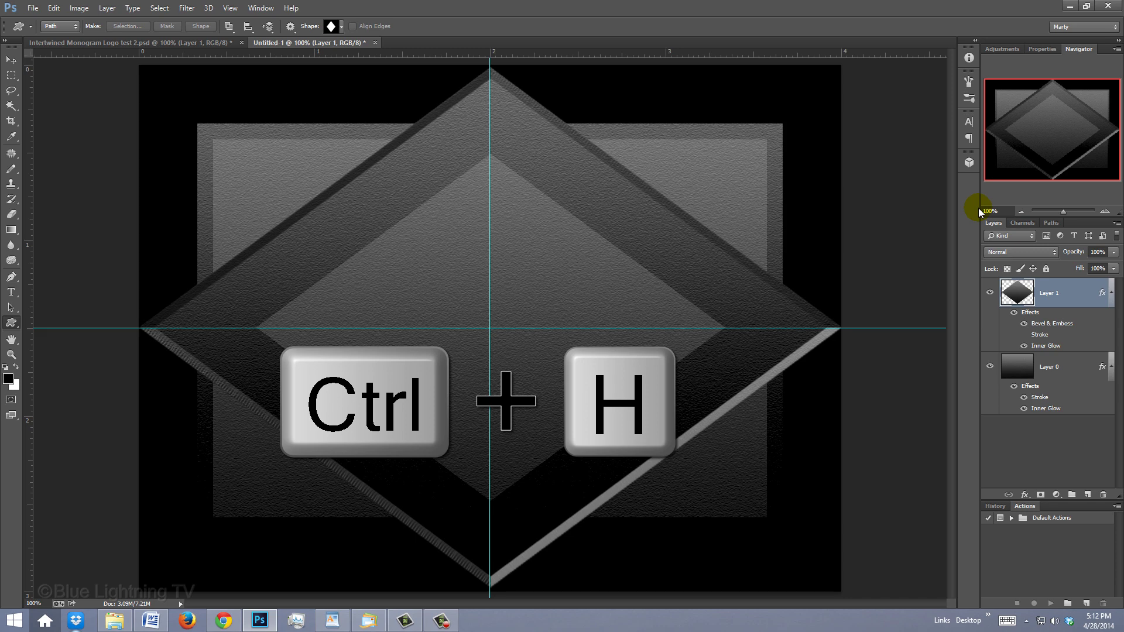
pyautogui.hotkey('ctrl', 'h')
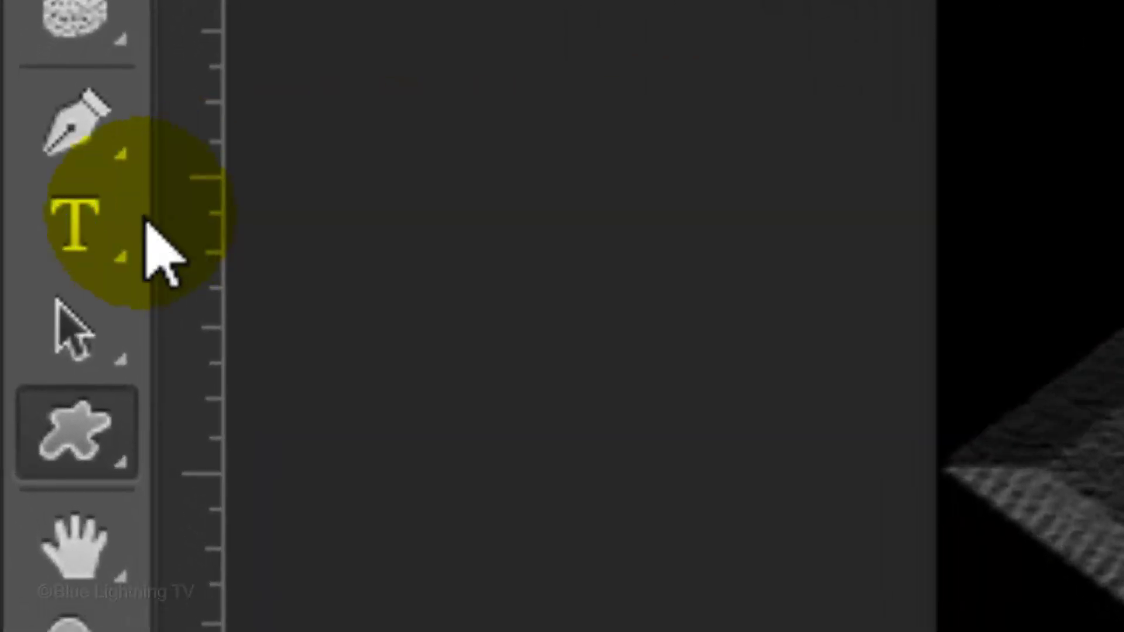
# - Type a Trajan Pro 125 pt capital R at the diamond's centre
pyautogui.moveTo(147, 222); pyautogui.dragTo(475, 206)
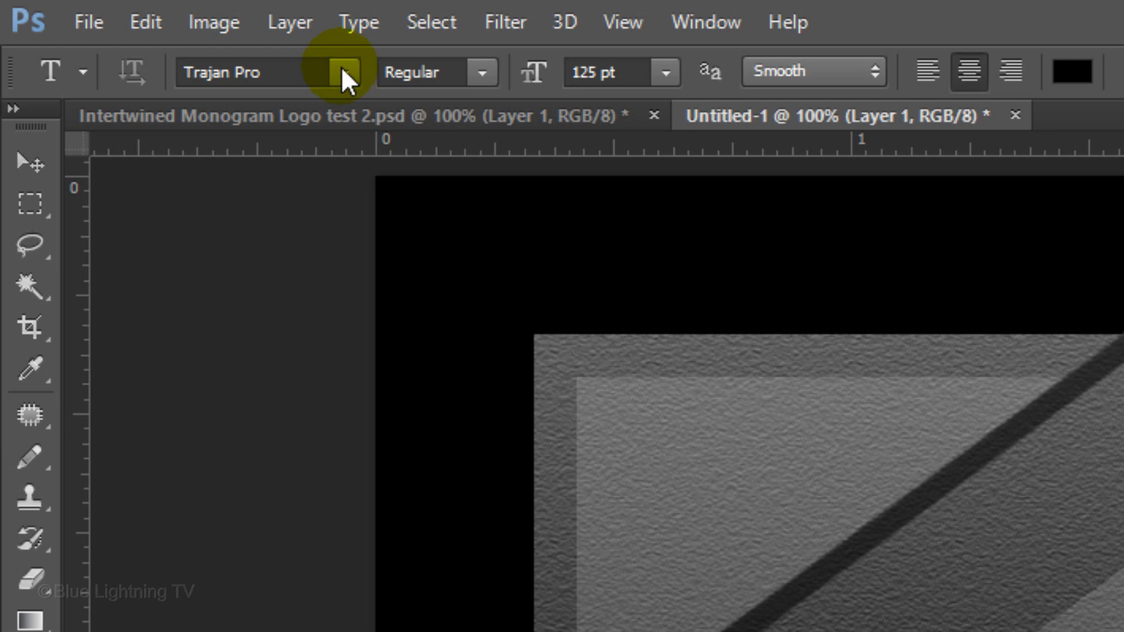
pyautogui.click(343, 70)
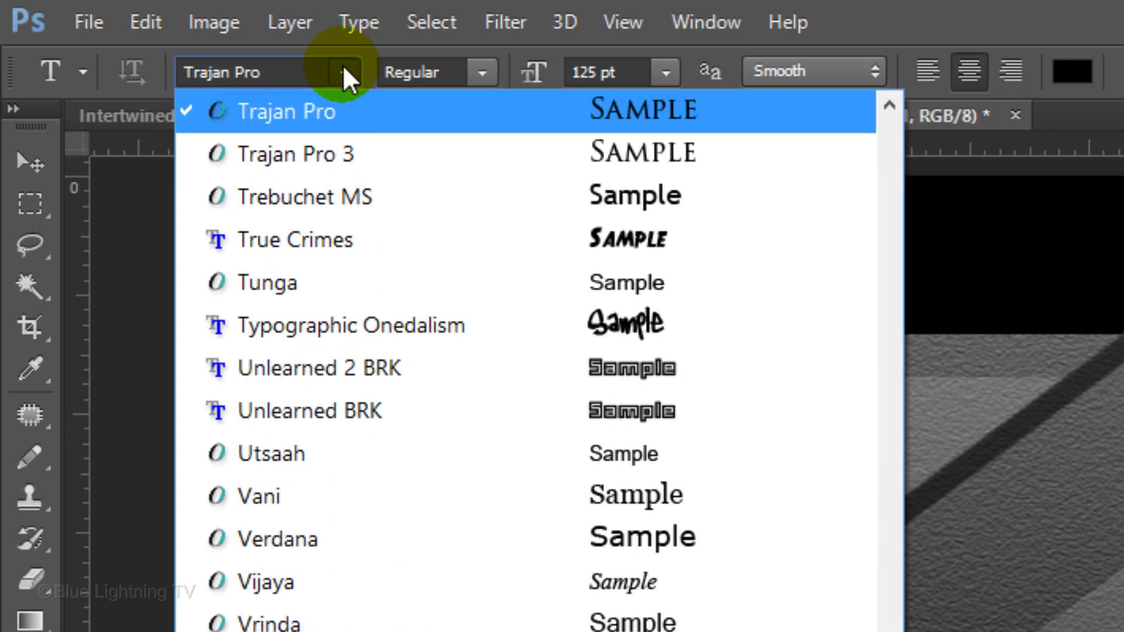
pyautogui.click(345, 73)
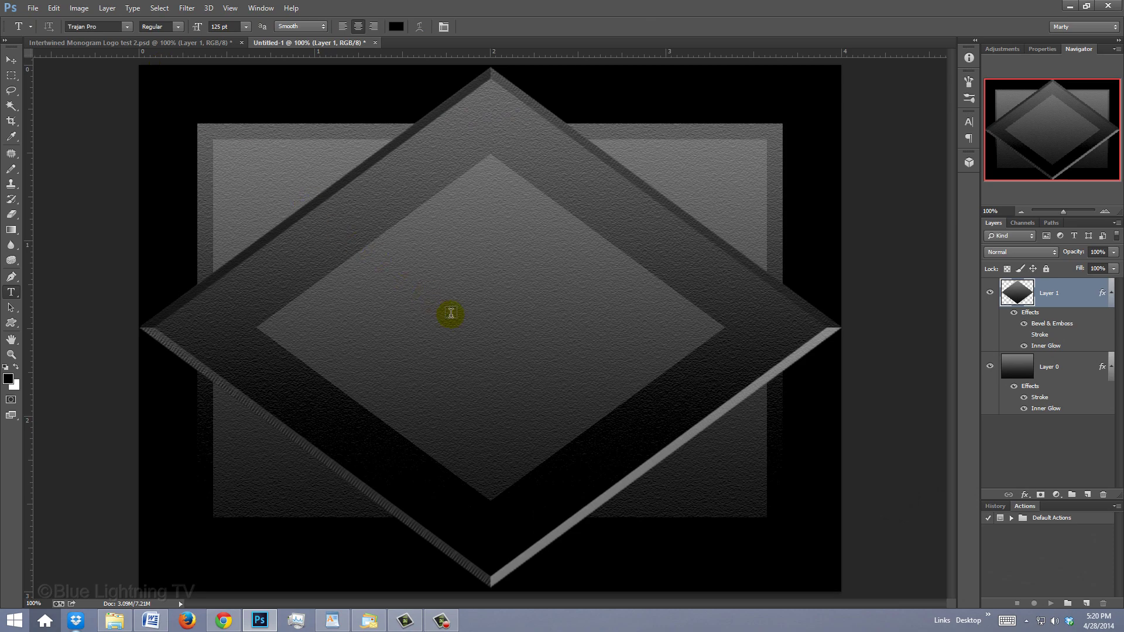
pyautogui.click(489, 351)
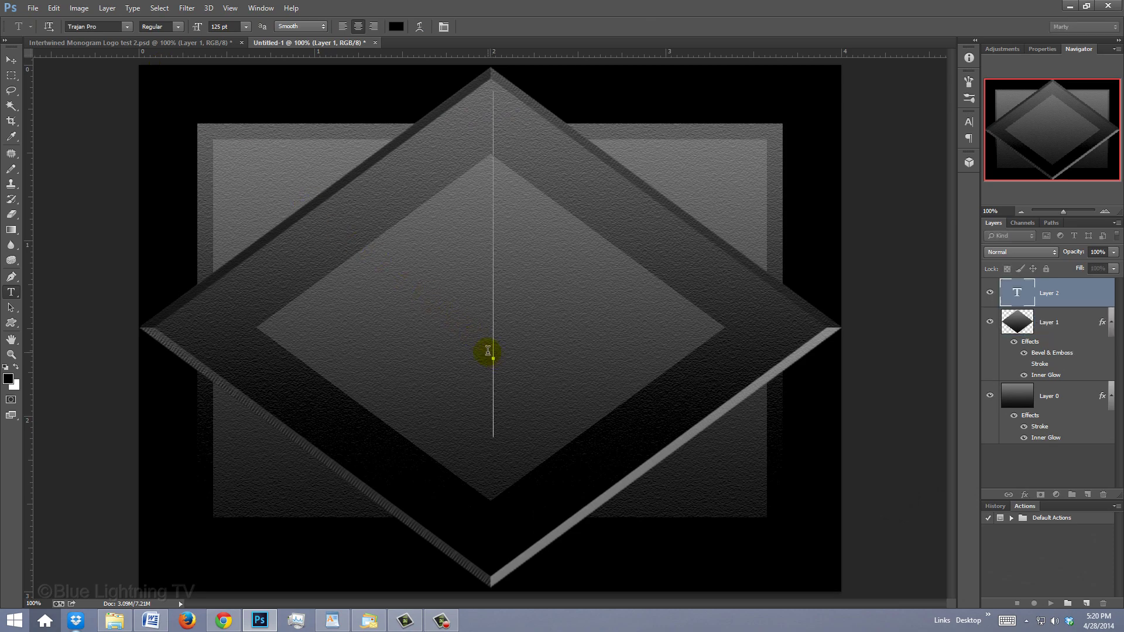
pyautogui.write('R')
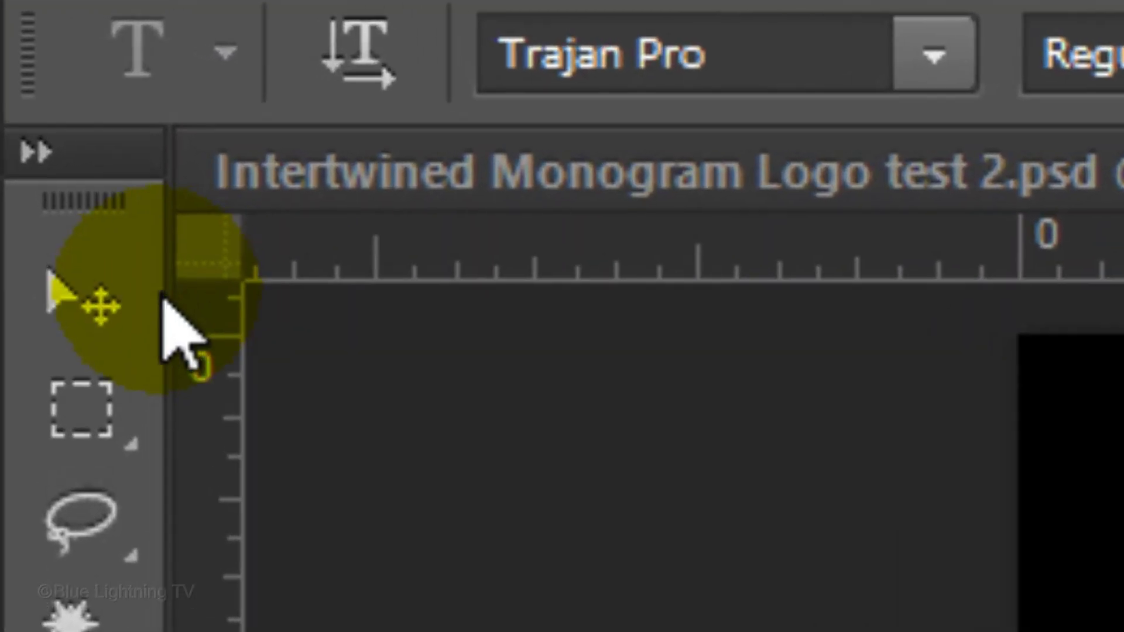
pyautogui.click(10, 60)
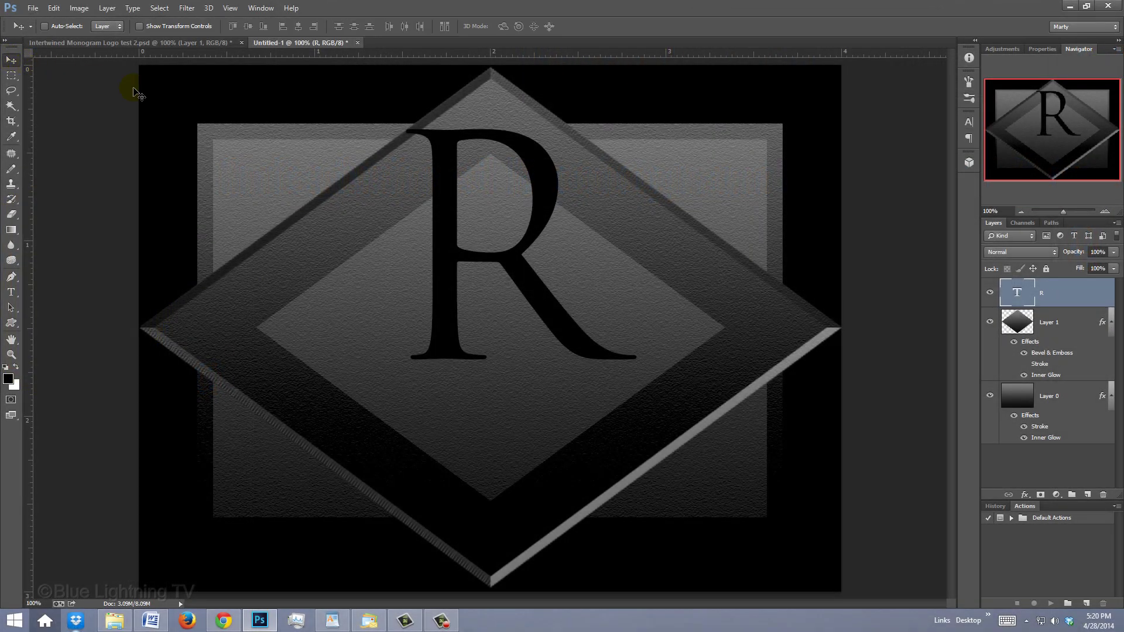
# - Move the R lower and give it a Bevel & Emboss with 1000% depth and size 7
pyautogui.moveTo(476, 251); pyautogui.dragTo(477, 306)
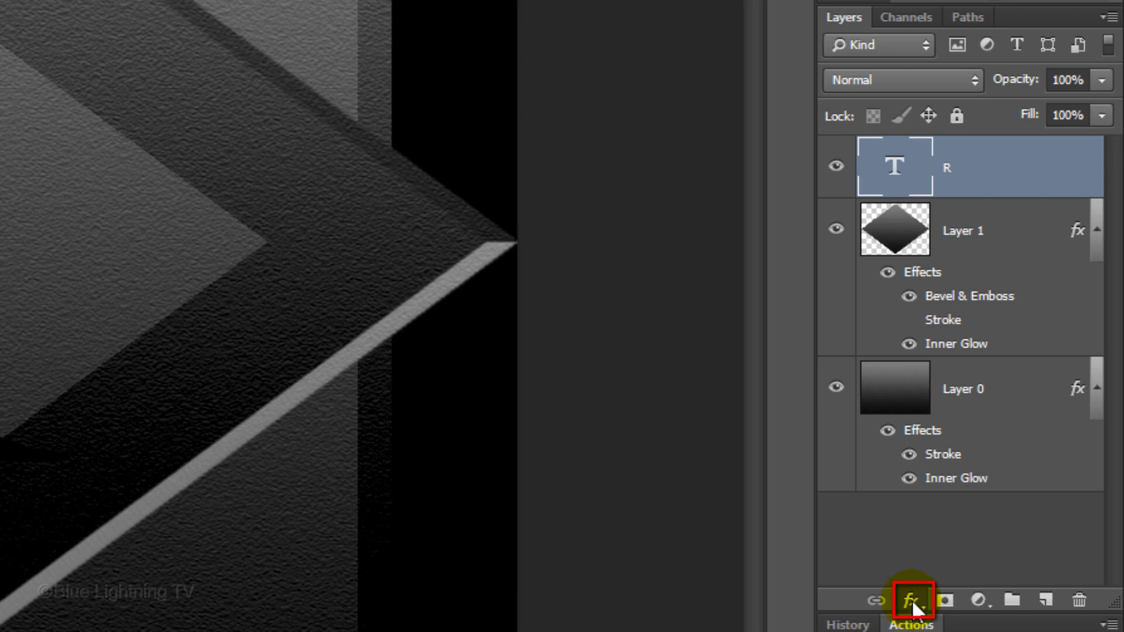
pyautogui.click(912, 601)
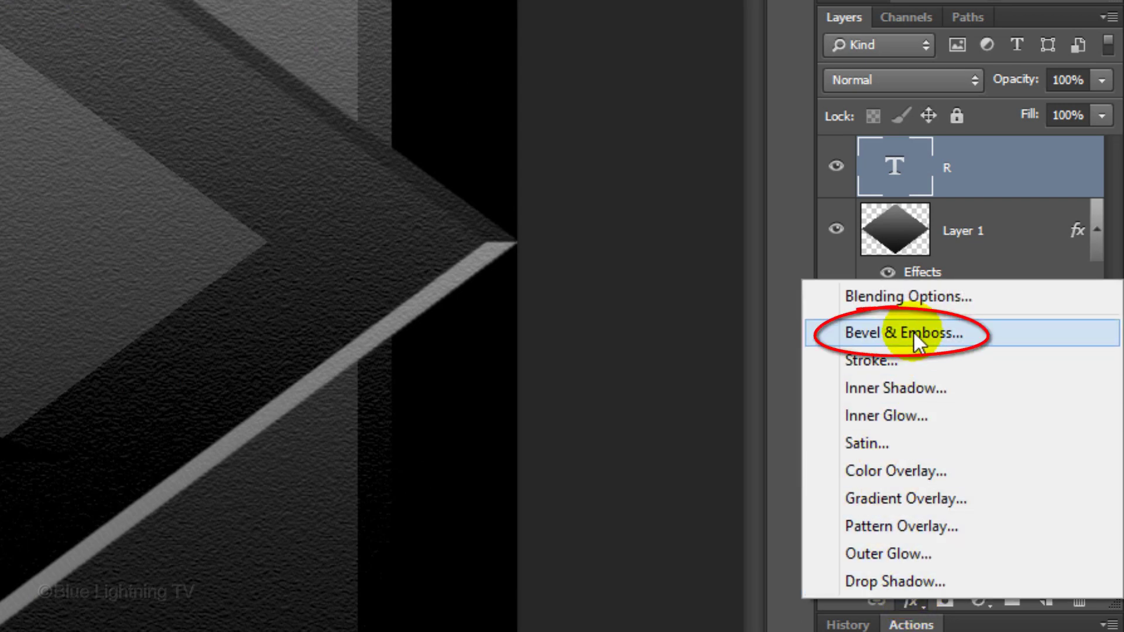
pyautogui.click(912, 331)
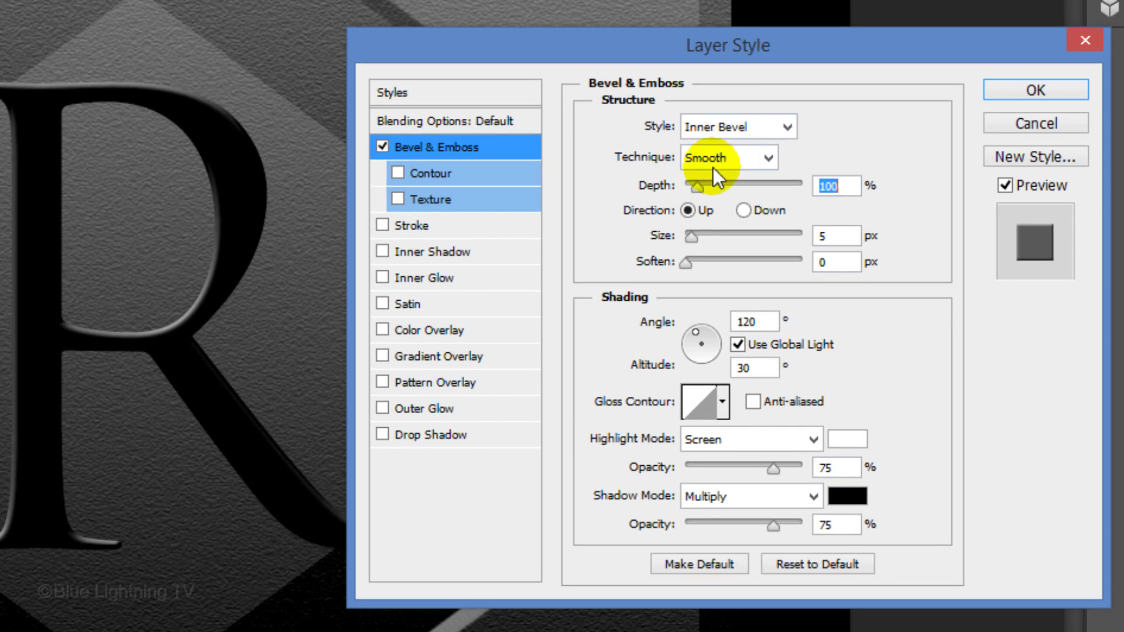
pyautogui.moveTo(694, 189); pyautogui.dragTo(837, 205)
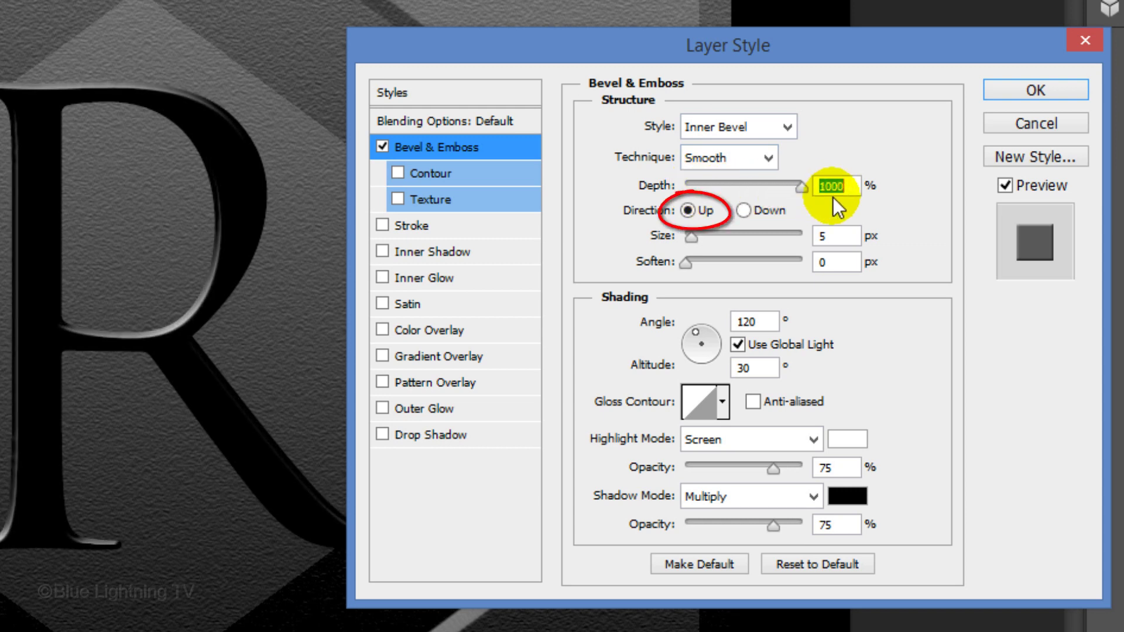
pyautogui.doubleClick(831, 235)
pyautogui.write('7')
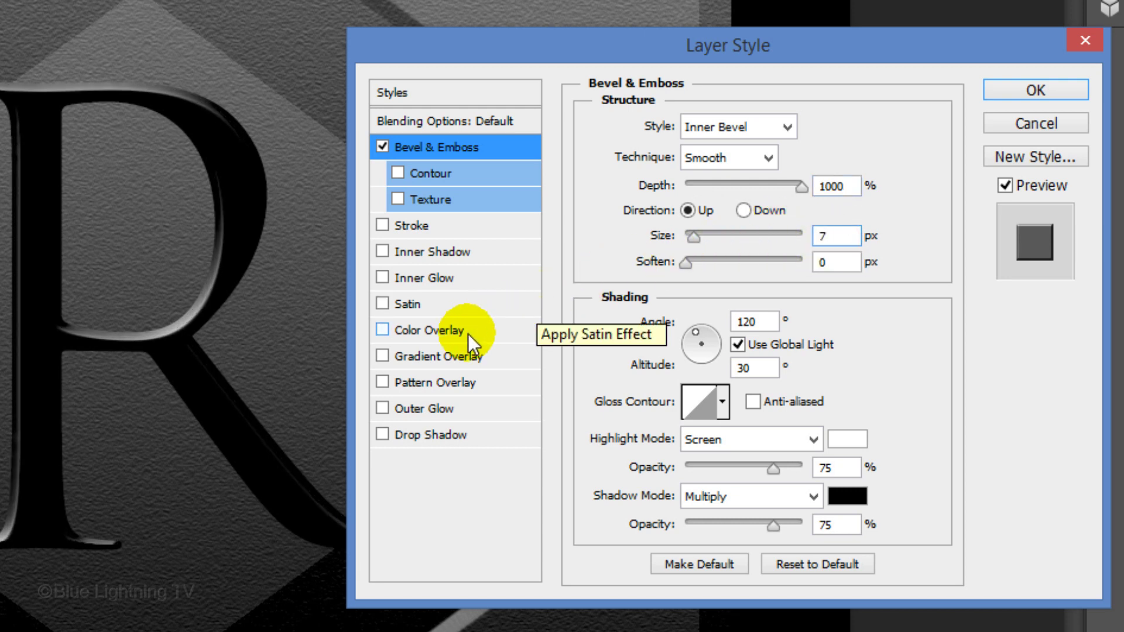
# - Add a Gradient Overlay from cccccc to 4d4d4d and switch on a Color Overlay
pyautogui.click(433, 357)
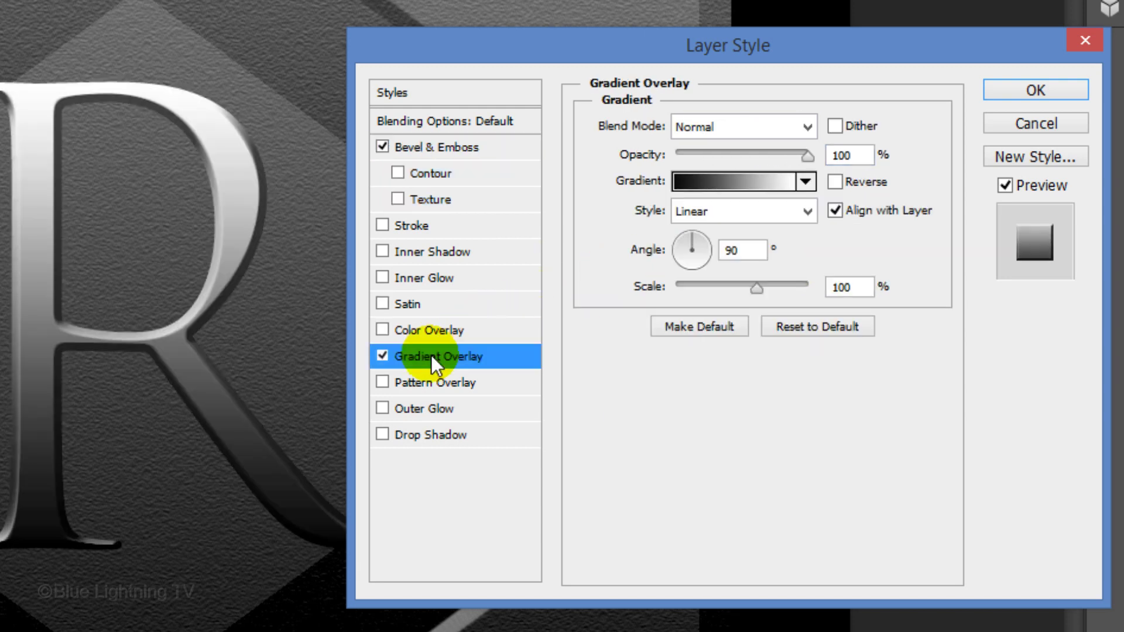
pyautogui.click(746, 180)
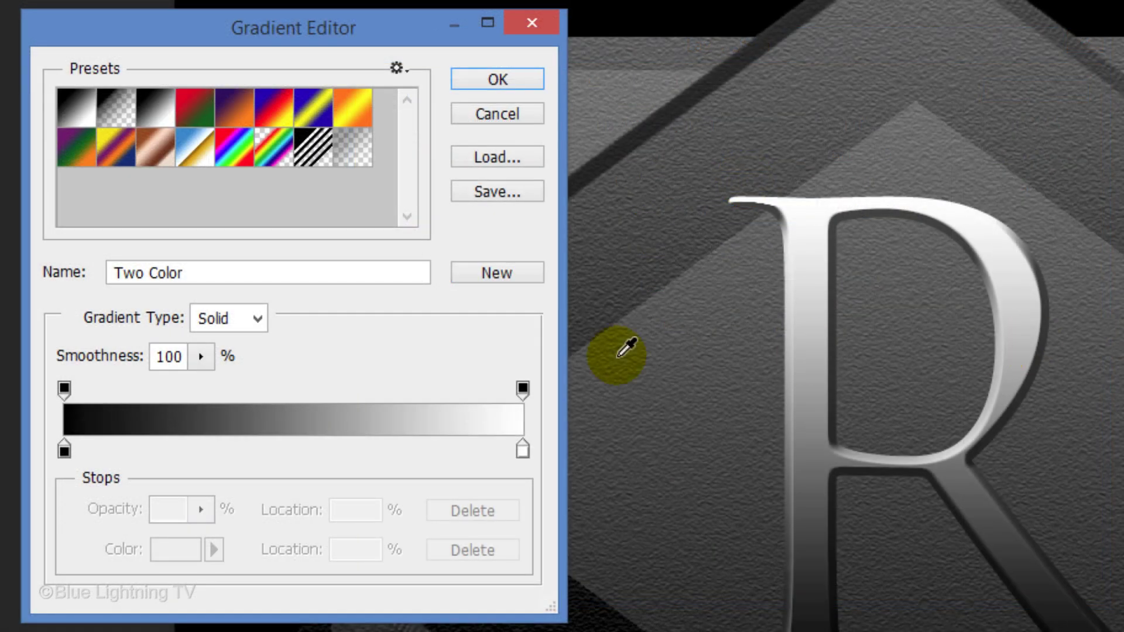
pyautogui.click(64, 455)
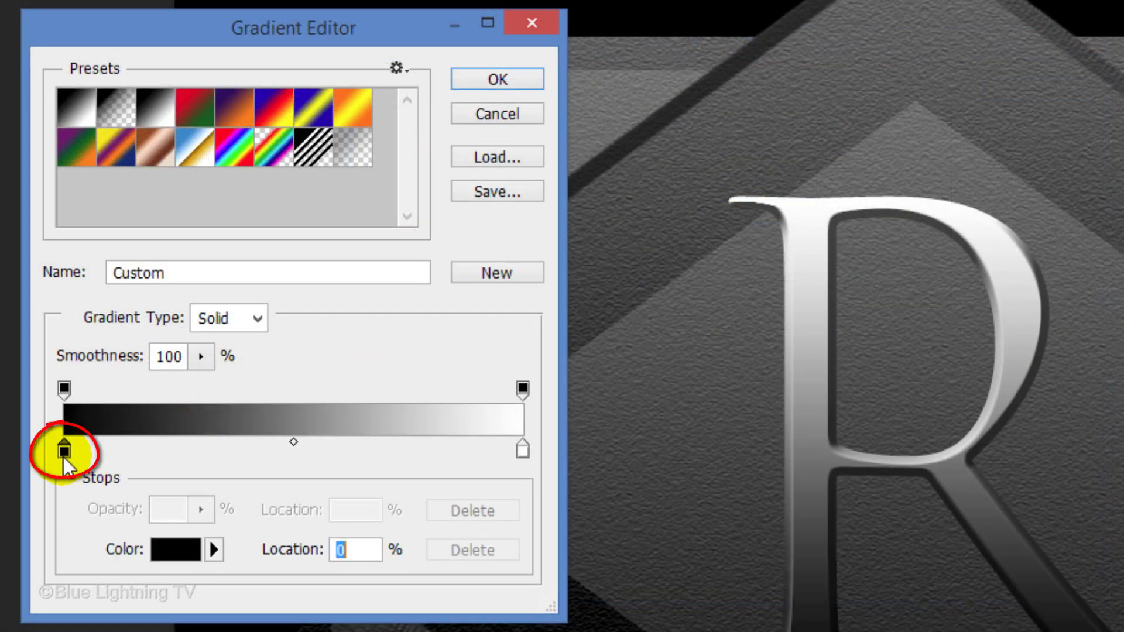
pyautogui.click(174, 553)
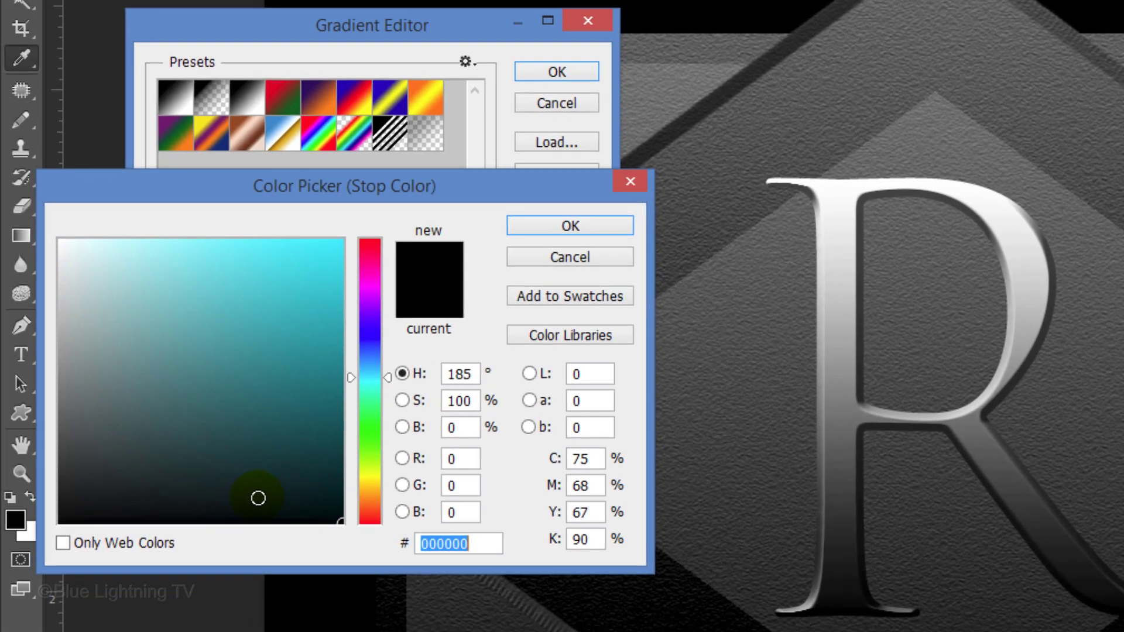
pyautogui.write('cccccc')
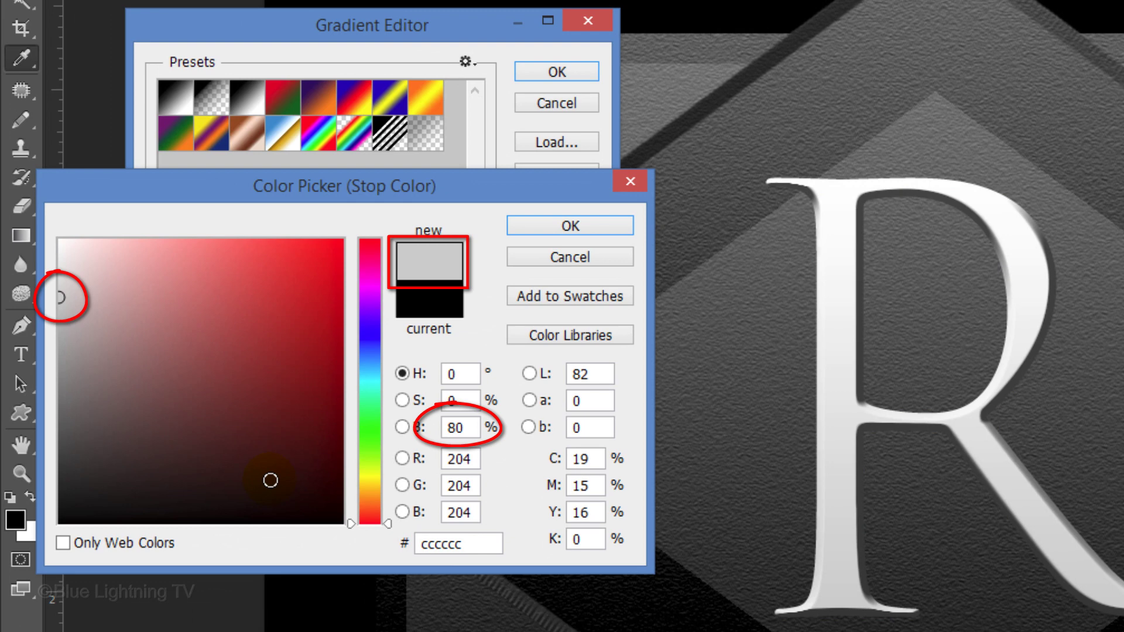
pyautogui.click(550, 226)
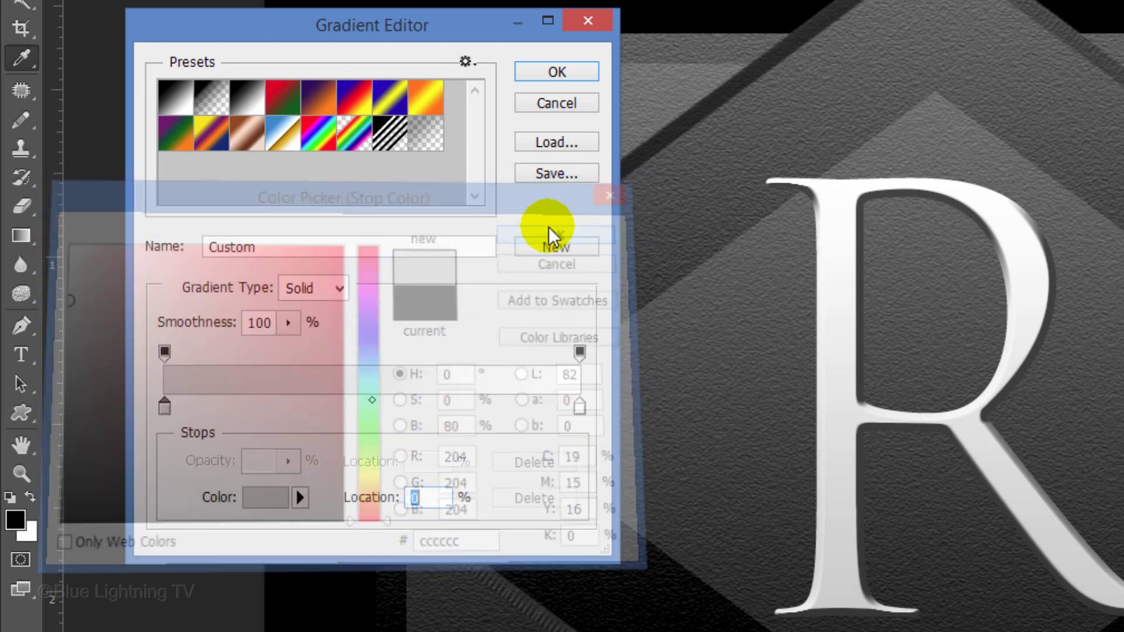
pyautogui.click(580, 404)
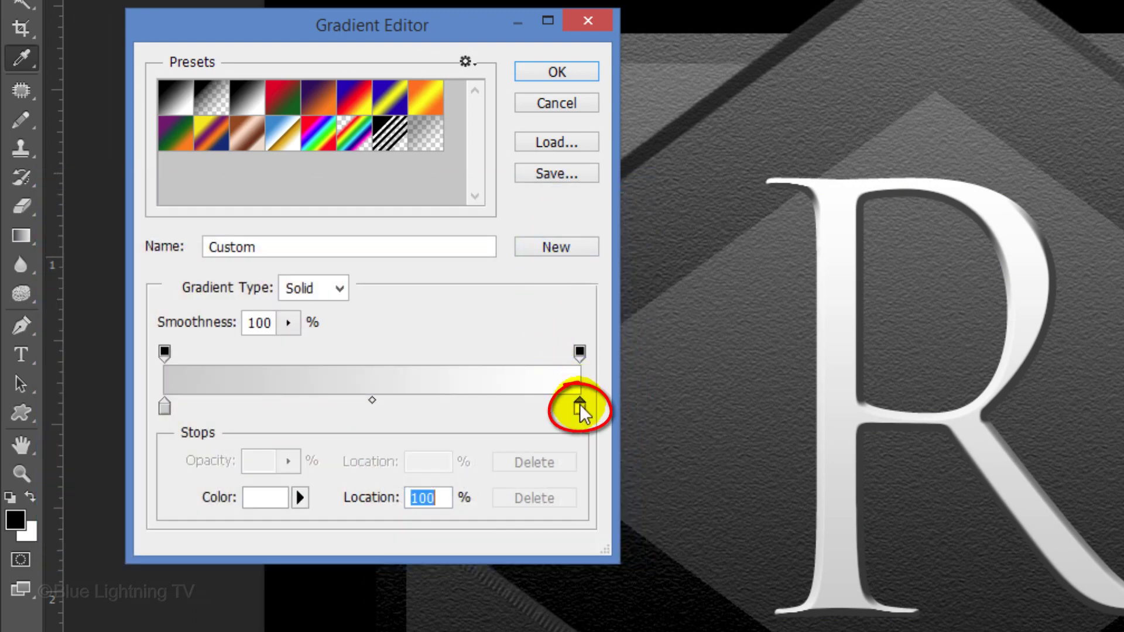
pyautogui.click(269, 498)
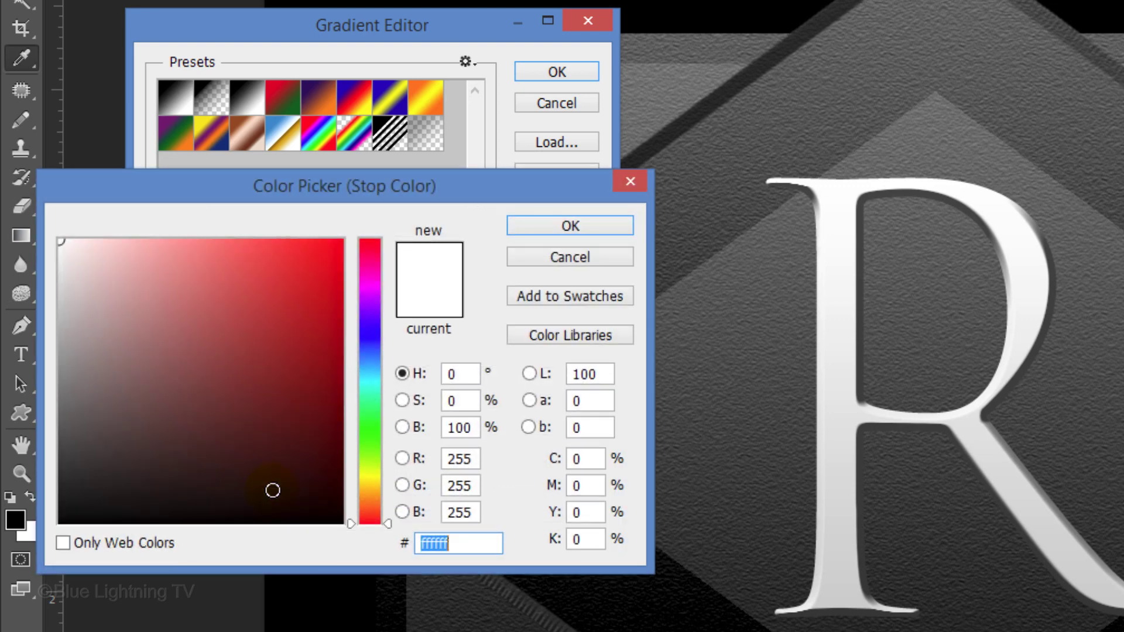
pyautogui.write('4d4d4d')
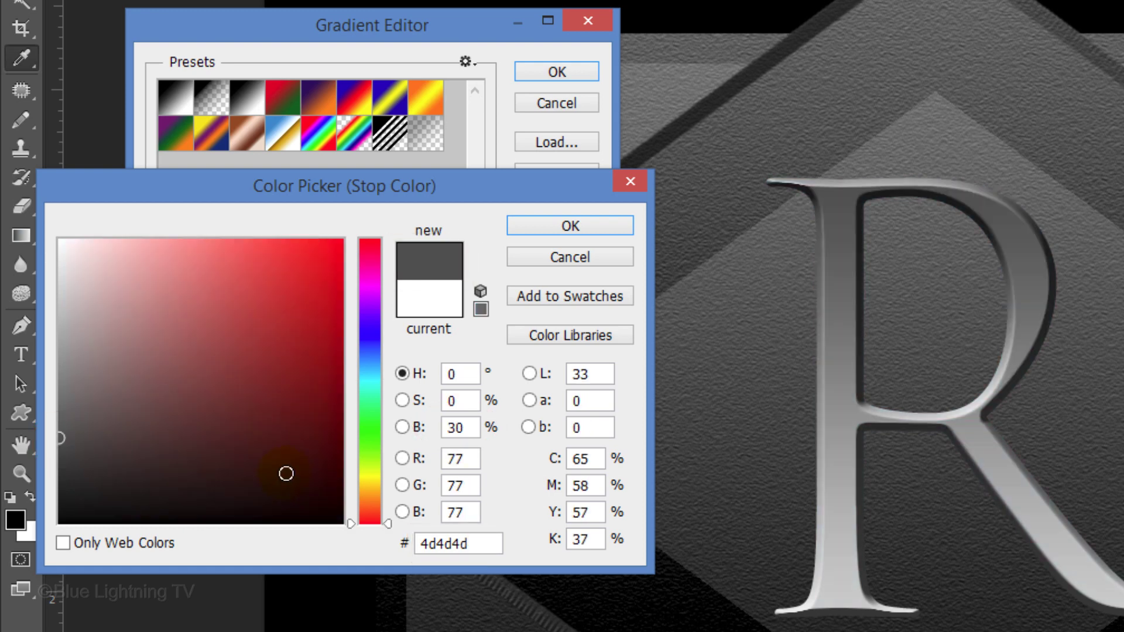
pyautogui.click(532, 227)
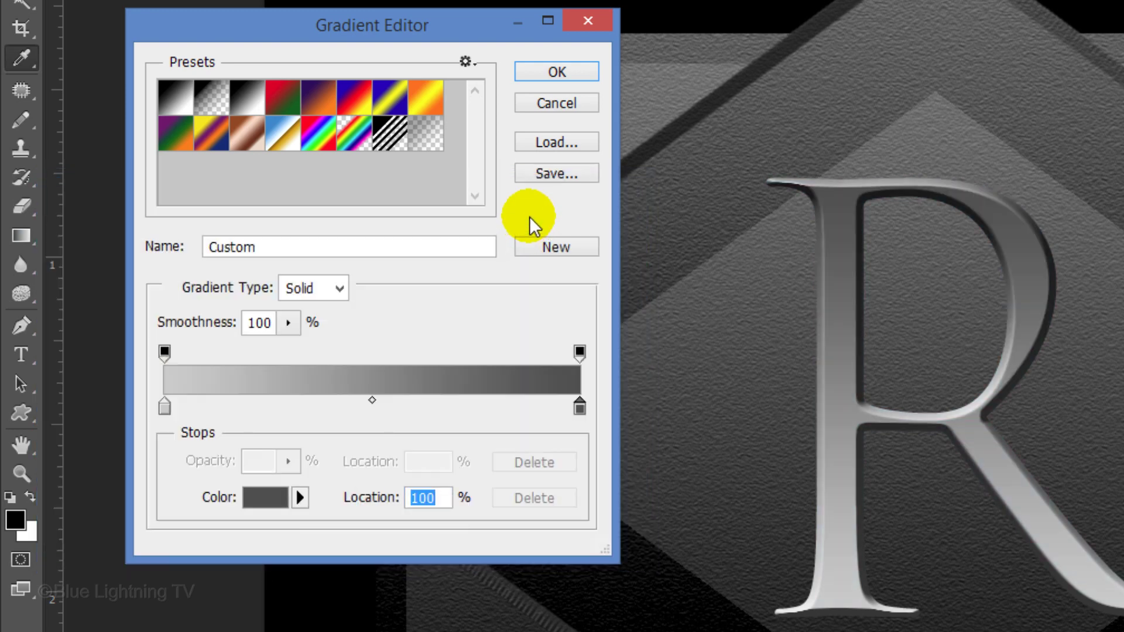
pyautogui.click(557, 73)
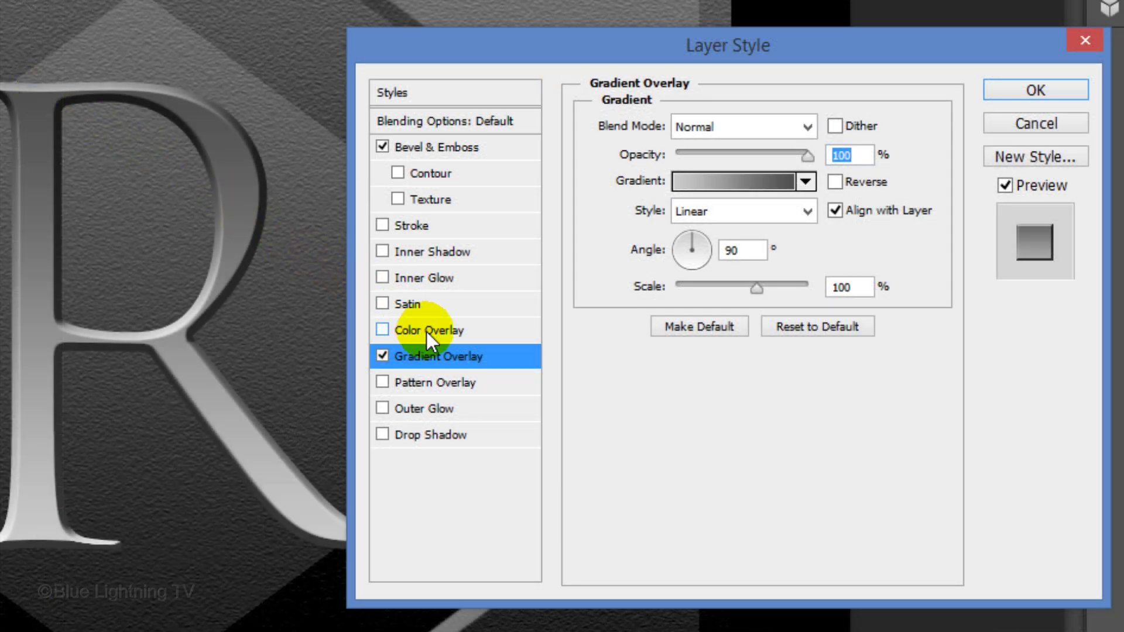
pyautogui.click(426, 331)
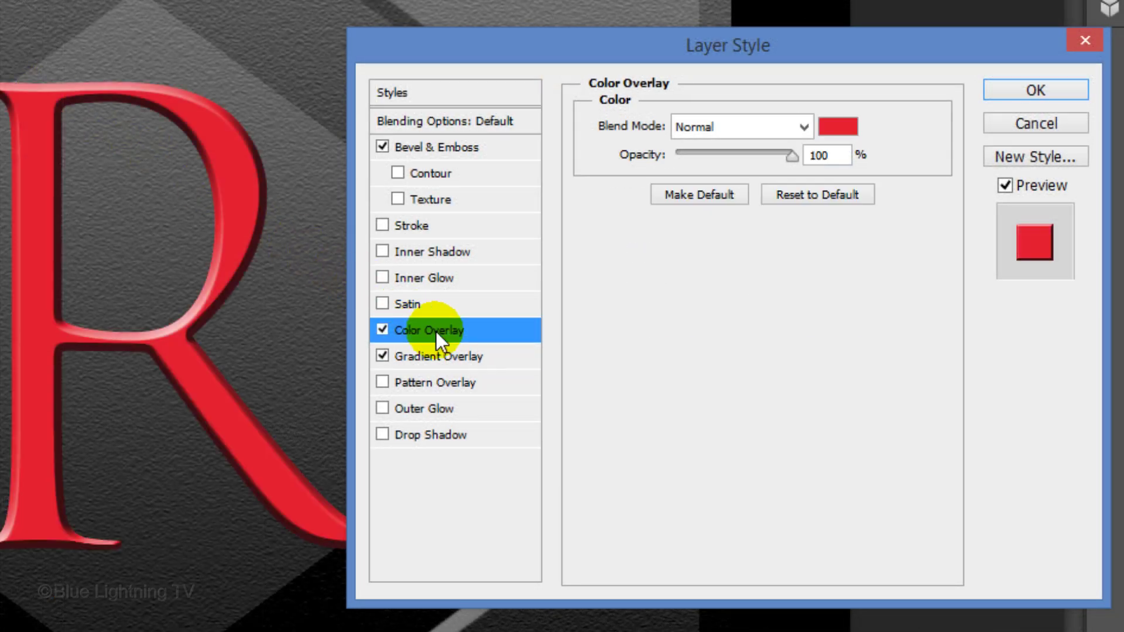
# - Make the R's Color Overlay blue 1fa7ed in Color blend mode and enable Inner Glow
pyautogui.click(837, 128)
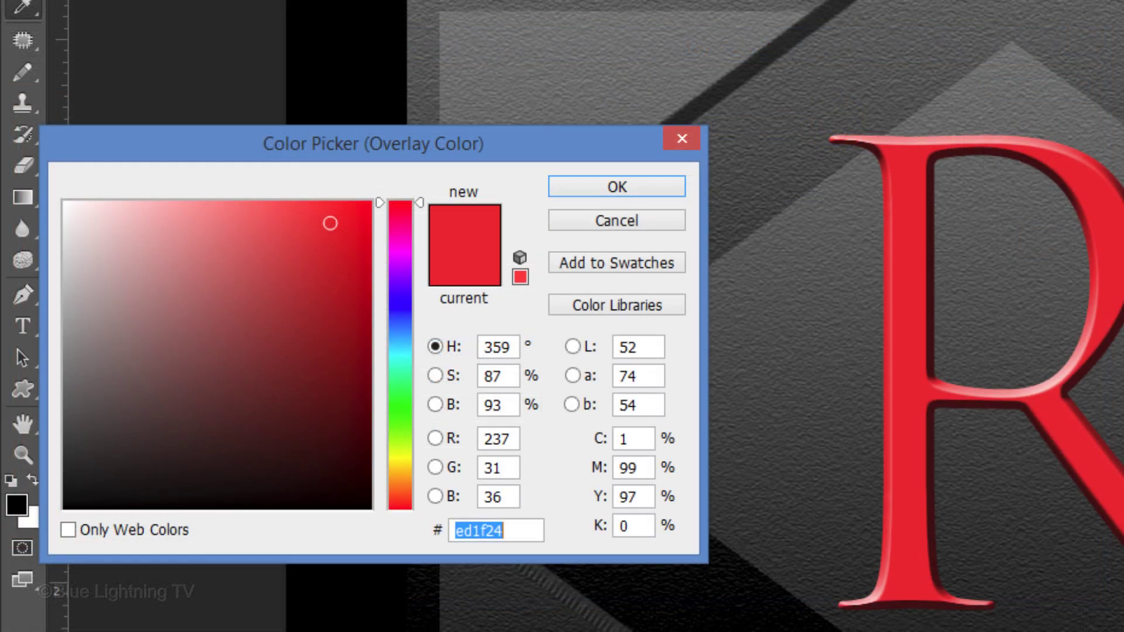
pyautogui.write('1f')
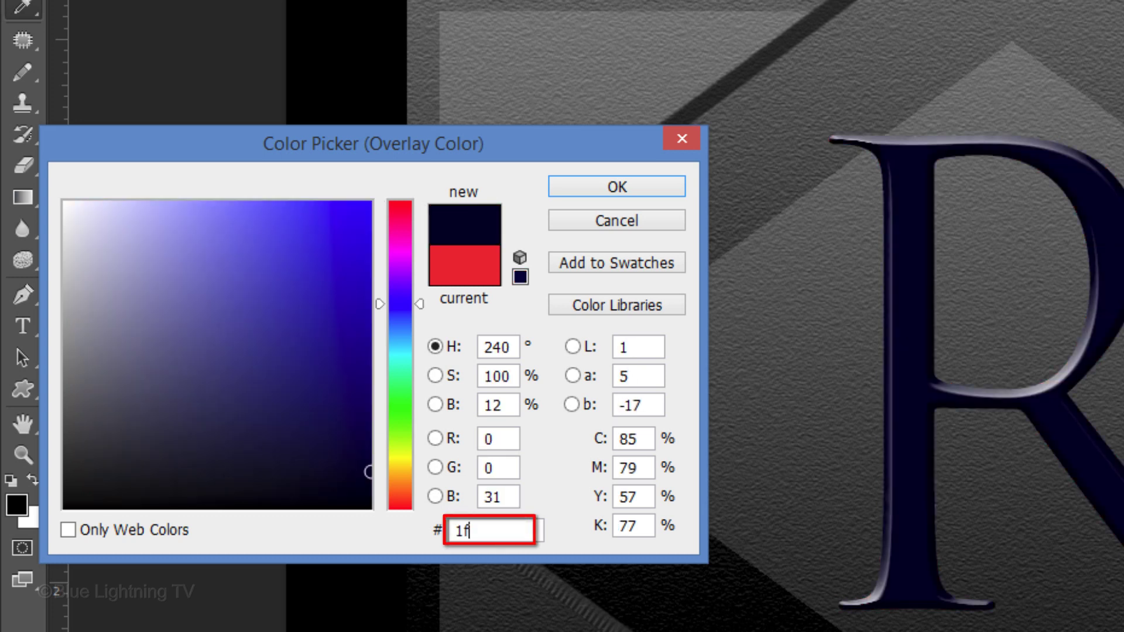
pyautogui.write('a7ed')
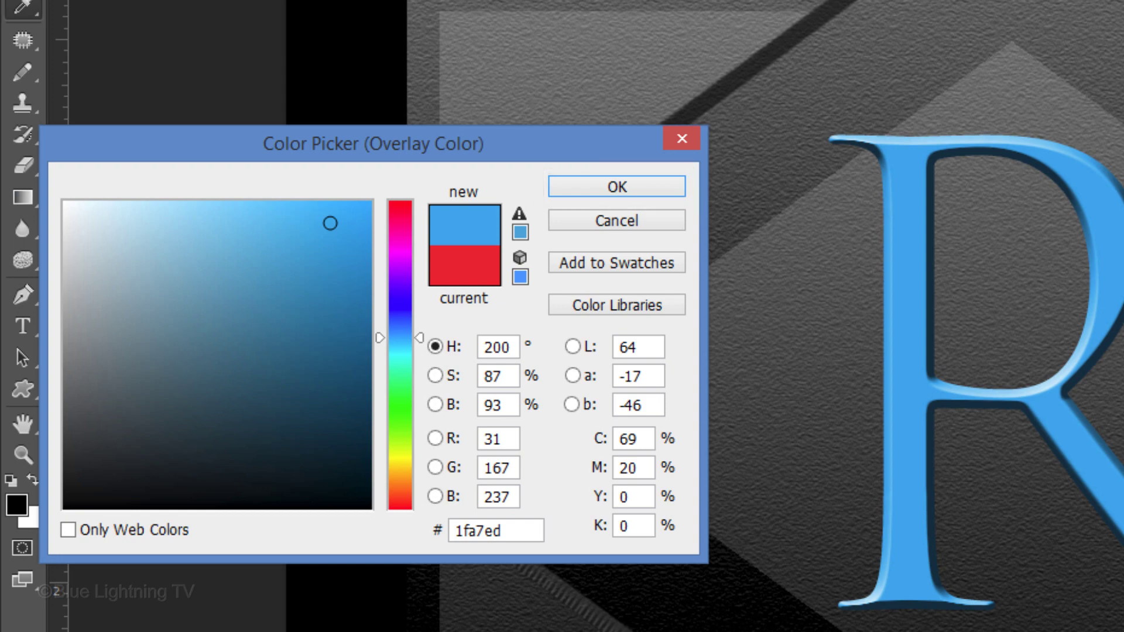
pyautogui.press('Return')
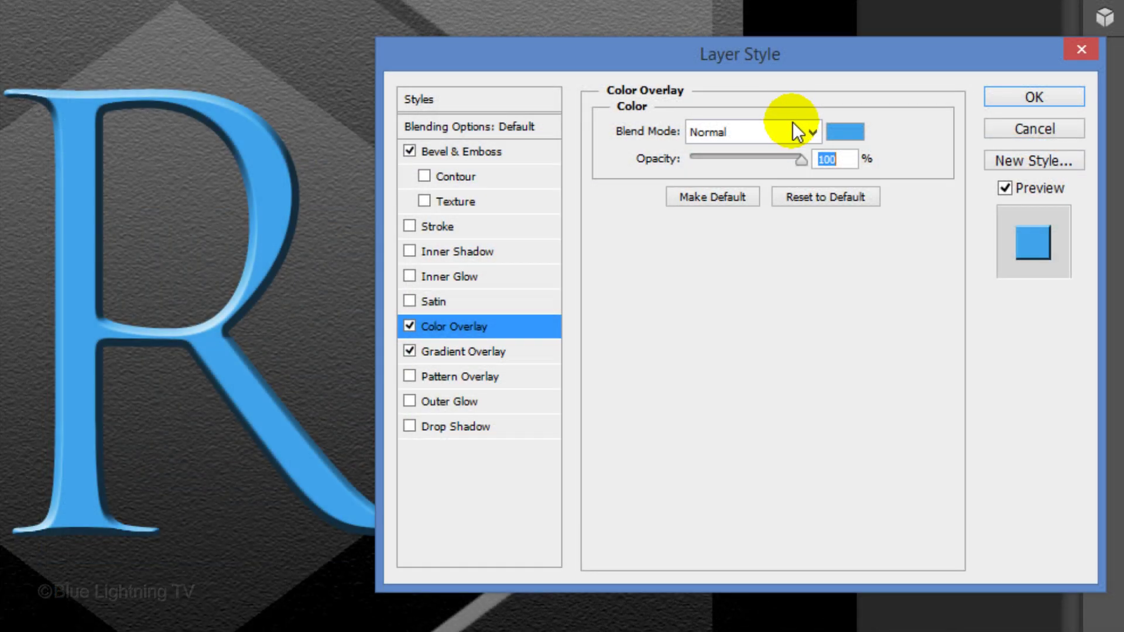
pyautogui.click(796, 133)
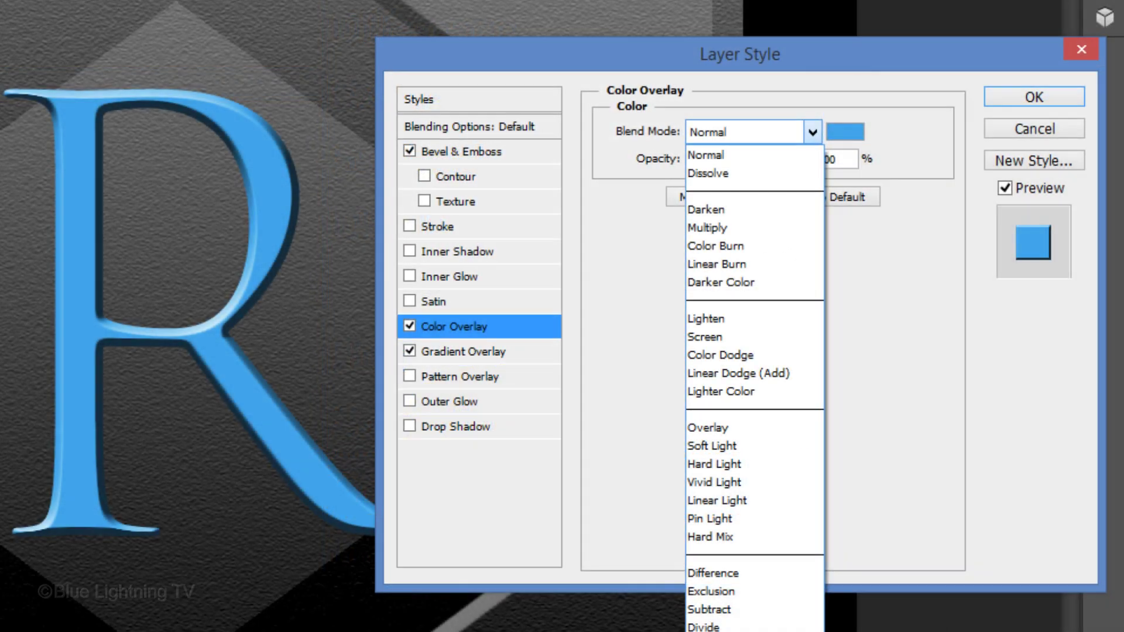
pyautogui.click(506, 508)
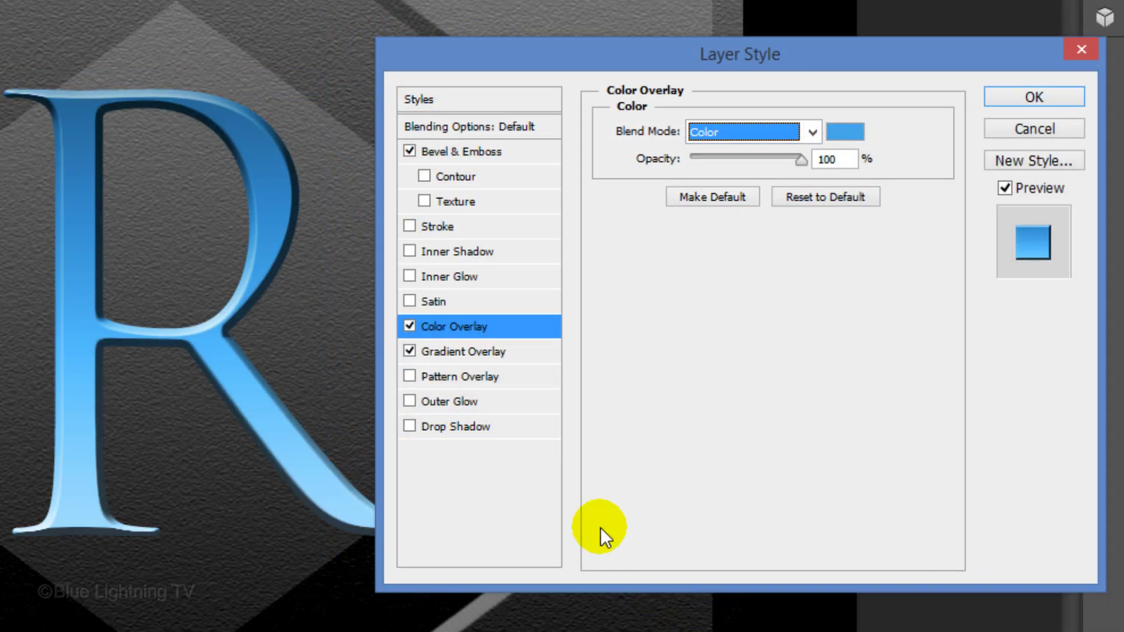
pyautogui.click(458, 276)
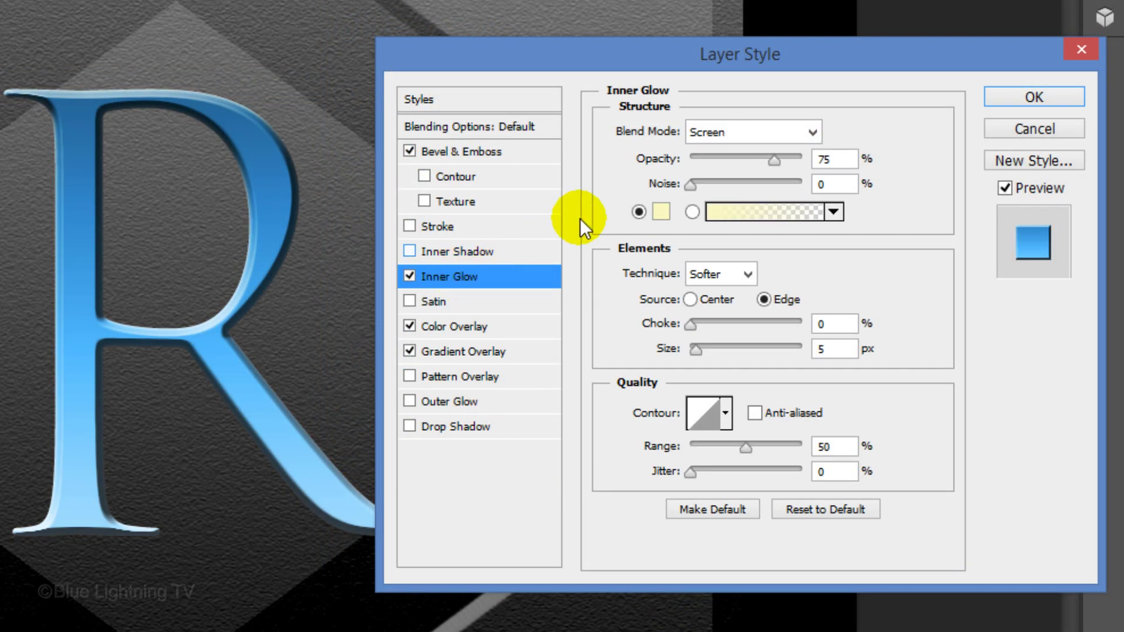
# - Set the R's Inner Glow to Hard Mix, colour 00fff6, Choke 22 and Size 15 px
pyautogui.click(733, 130)
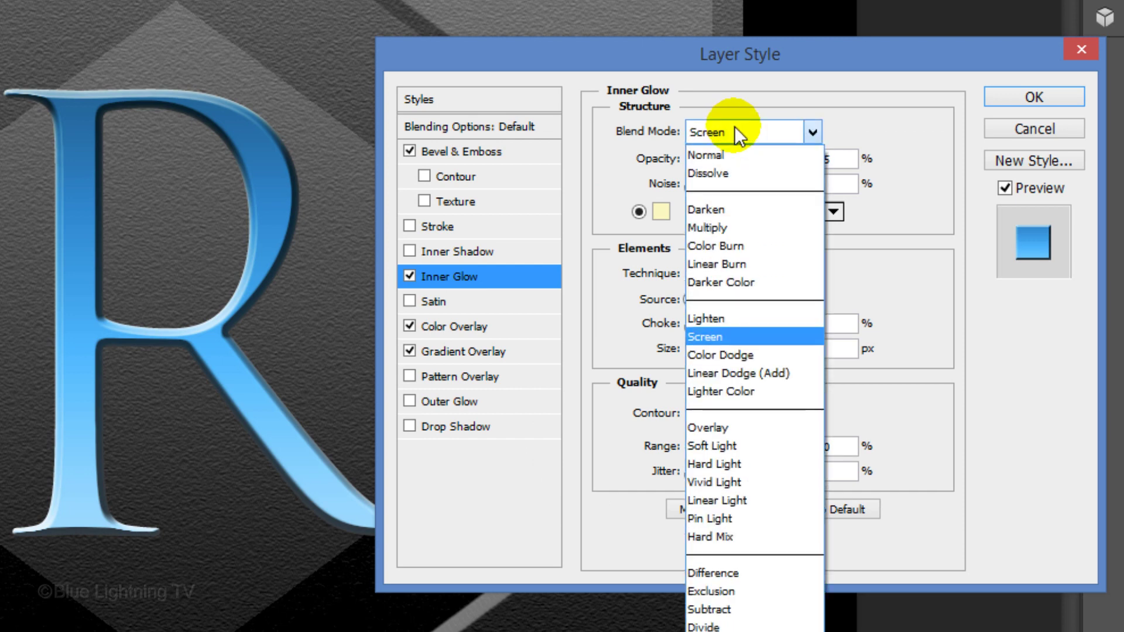
pyautogui.click(728, 535)
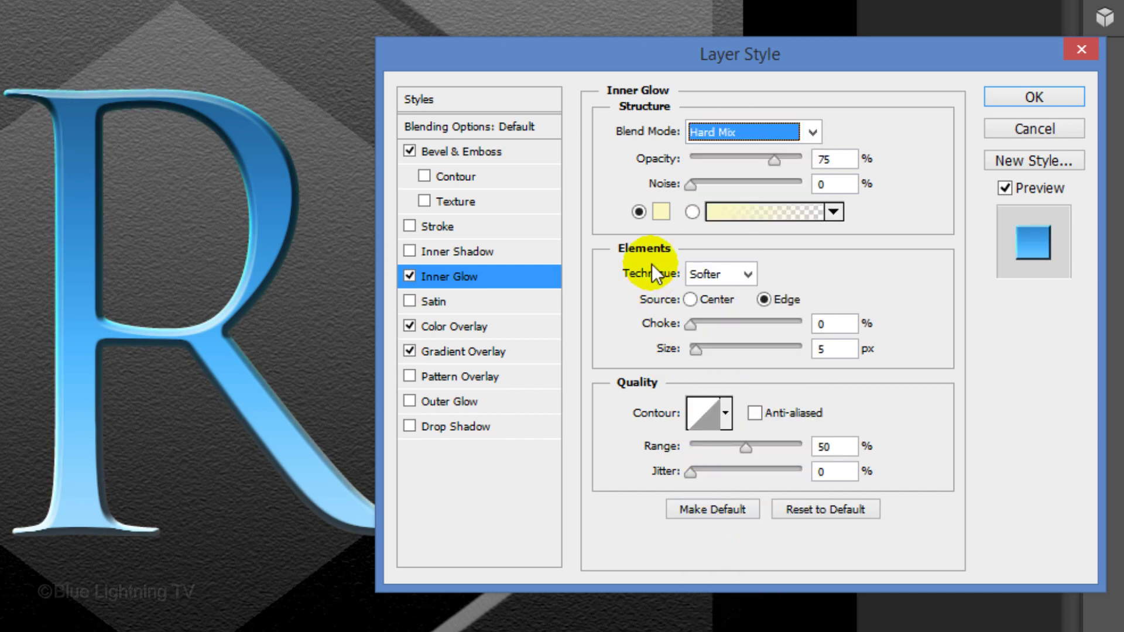
pyautogui.click(659, 214)
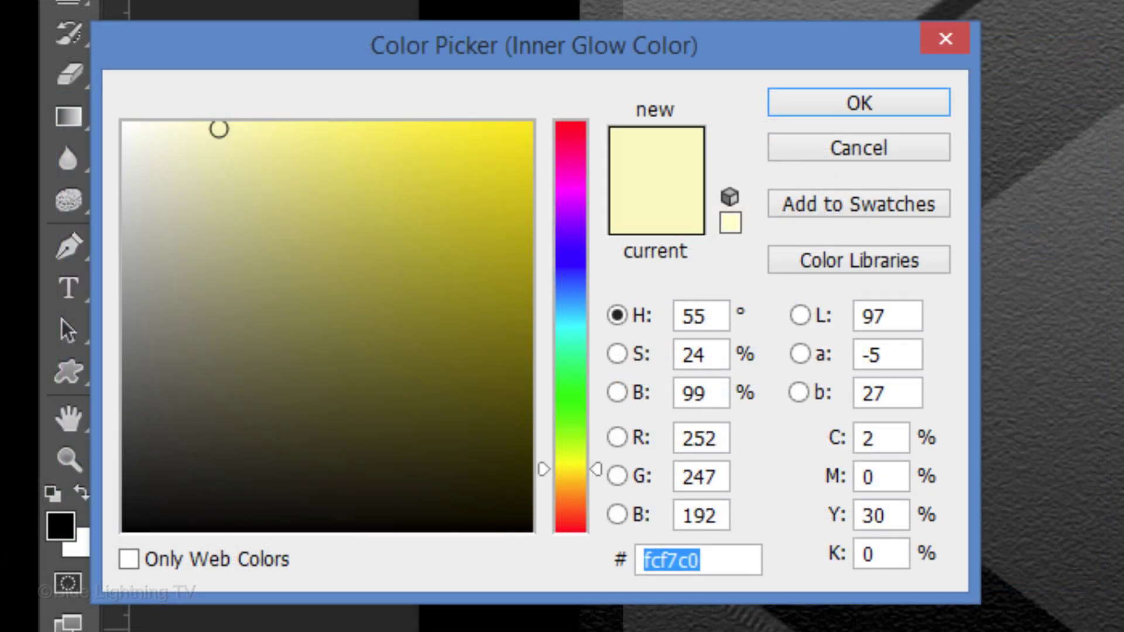
pyautogui.write('00')
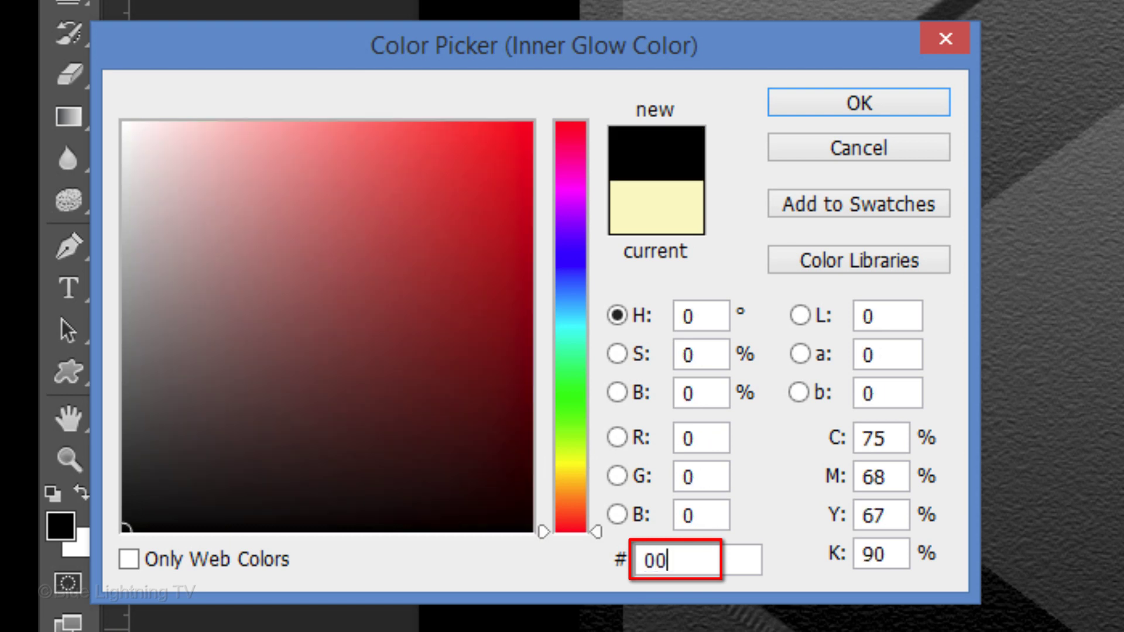
pyautogui.write('fff')
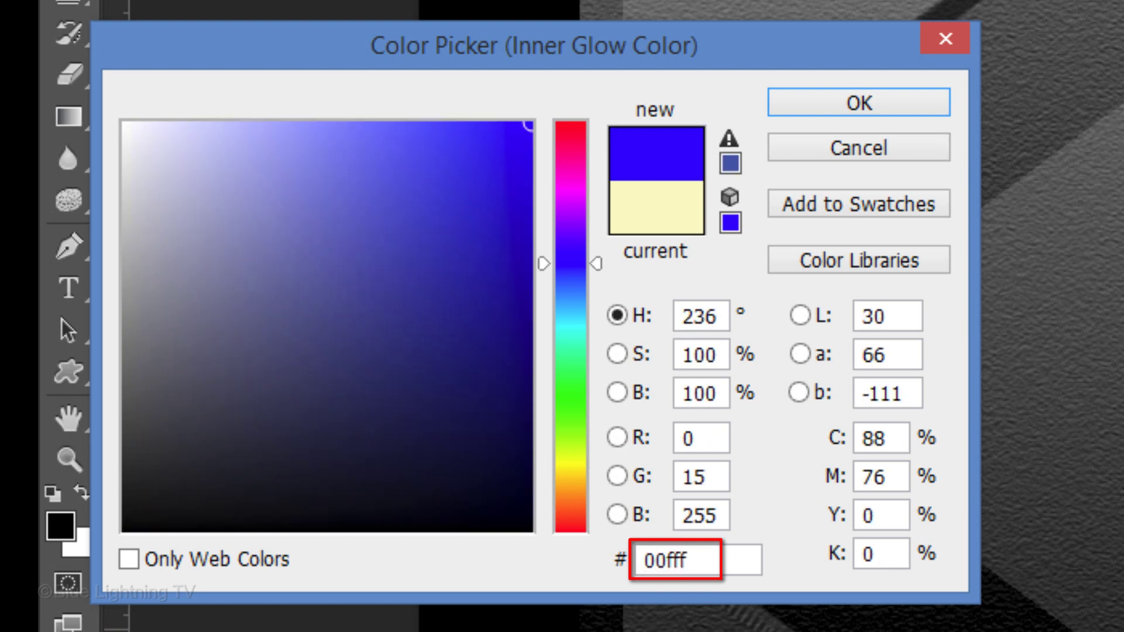
pyautogui.write('6')
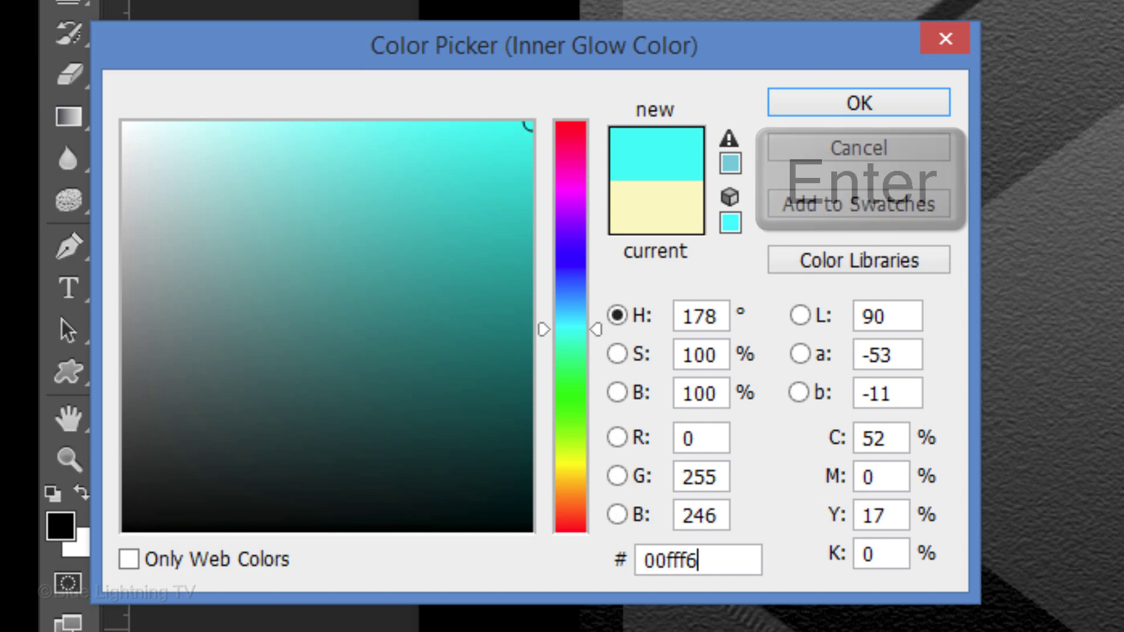
pyautogui.press('Return')
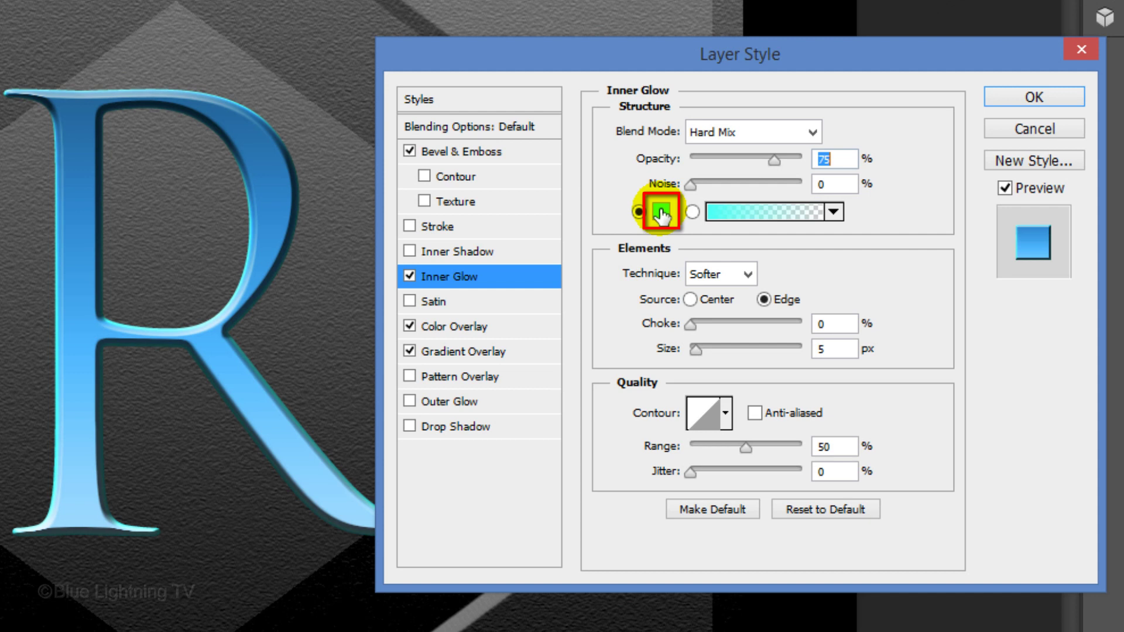
pyautogui.doubleClick(823, 323)
pyautogui.write('2')
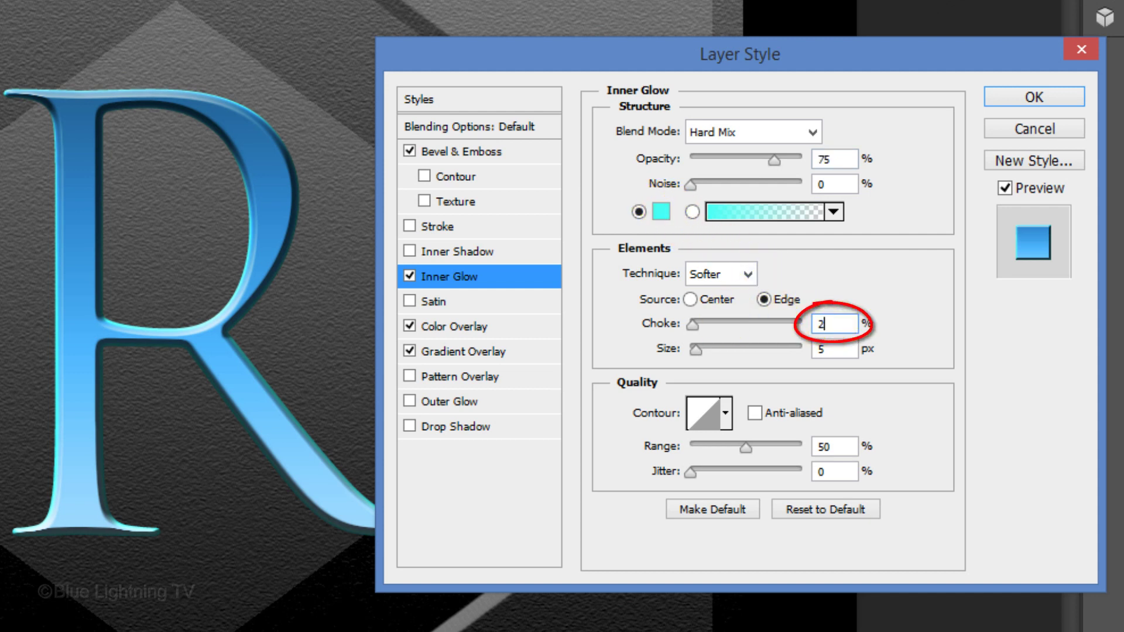
pyautogui.write('2')
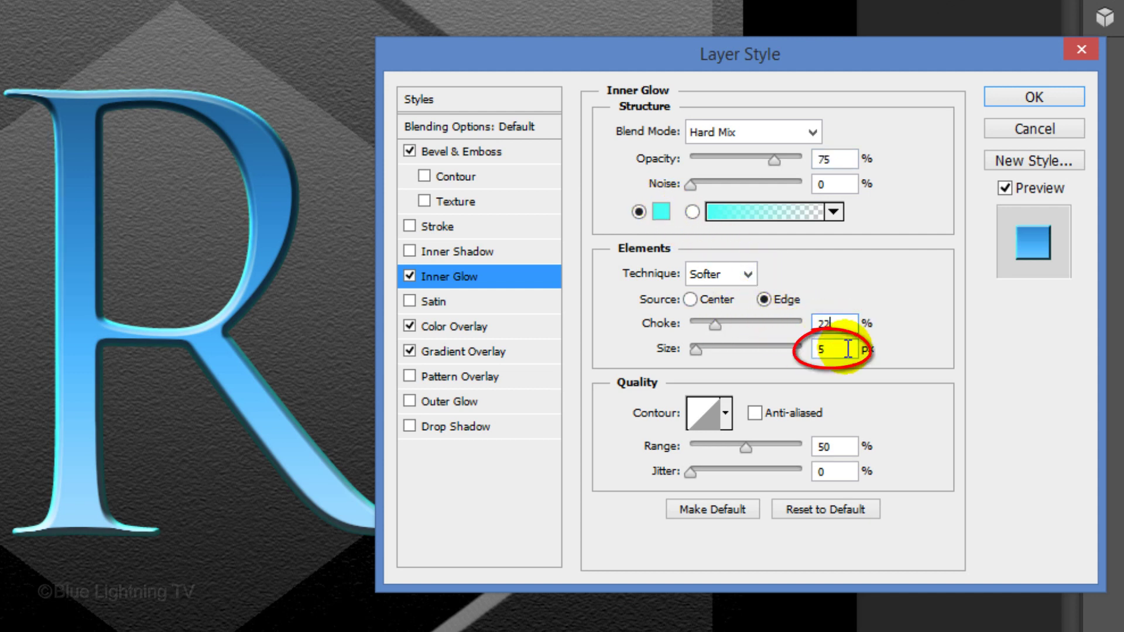
pyautogui.doubleClick(847, 349)
pyautogui.write('15')
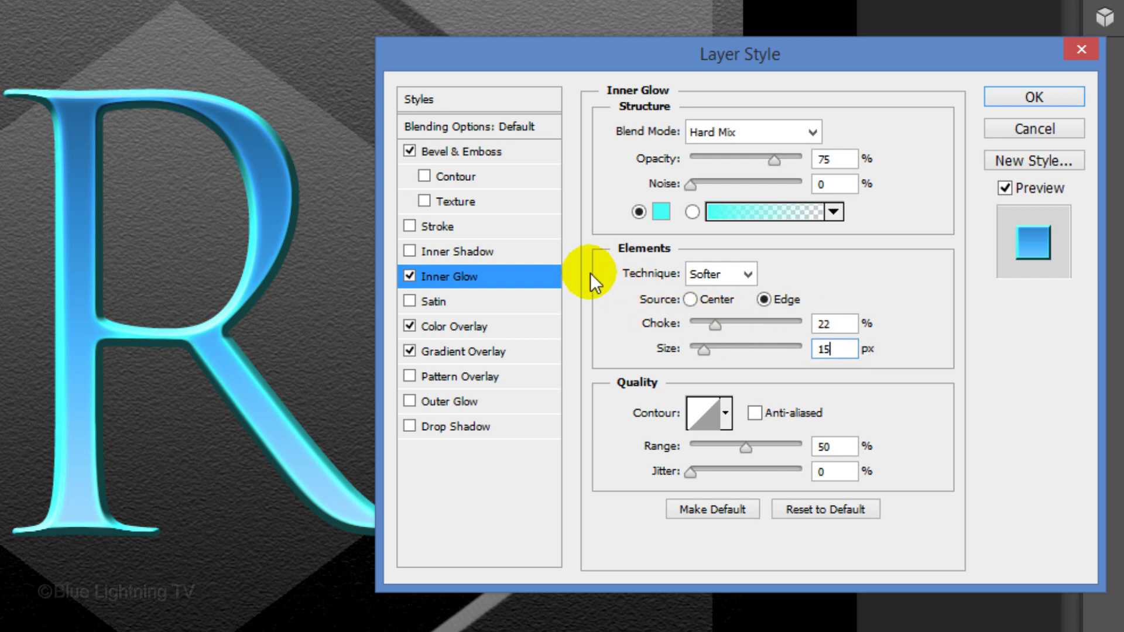
# - Add a 14 px black Stroke to the R and apply the layer styles
pyautogui.click(455, 226)
pyautogui.doubleClick(822, 129)
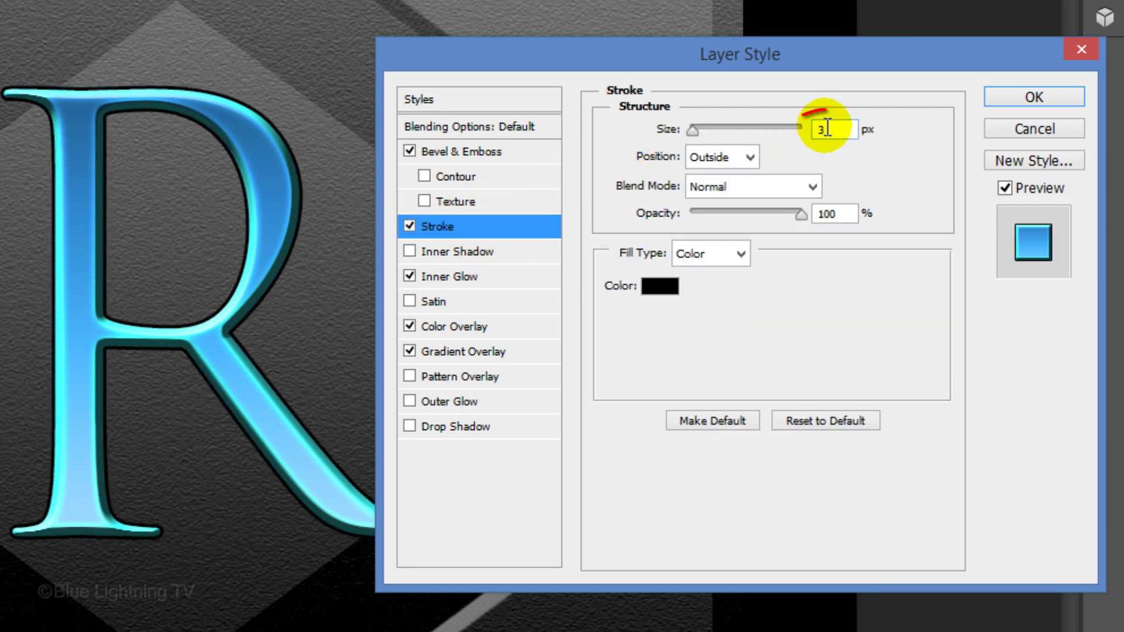
pyautogui.write('14')
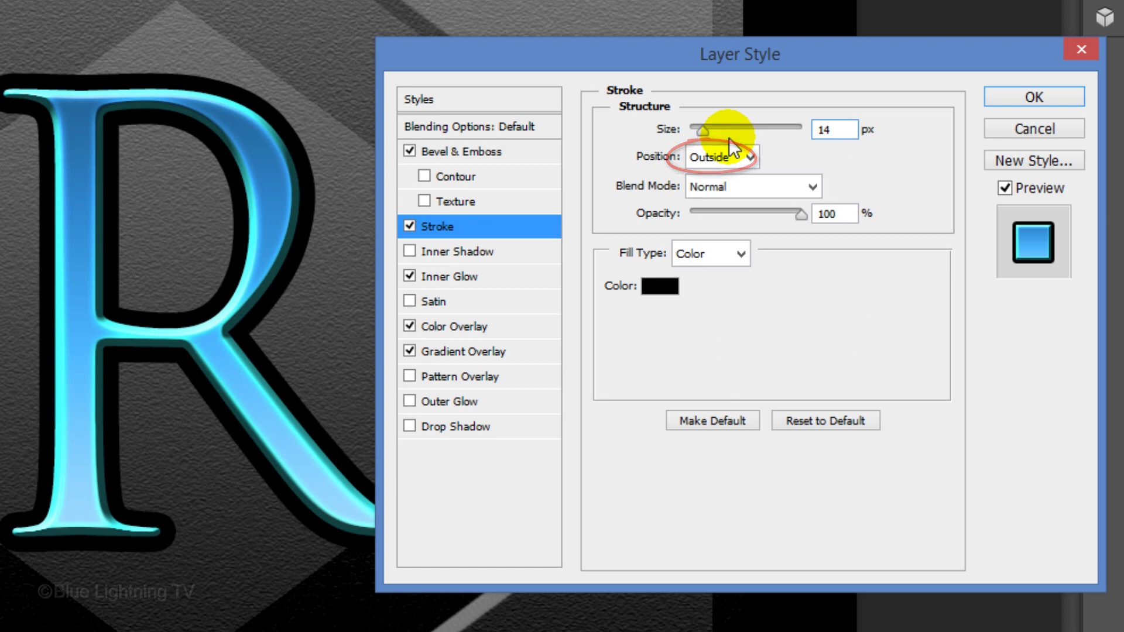
pyautogui.click(1034, 100)
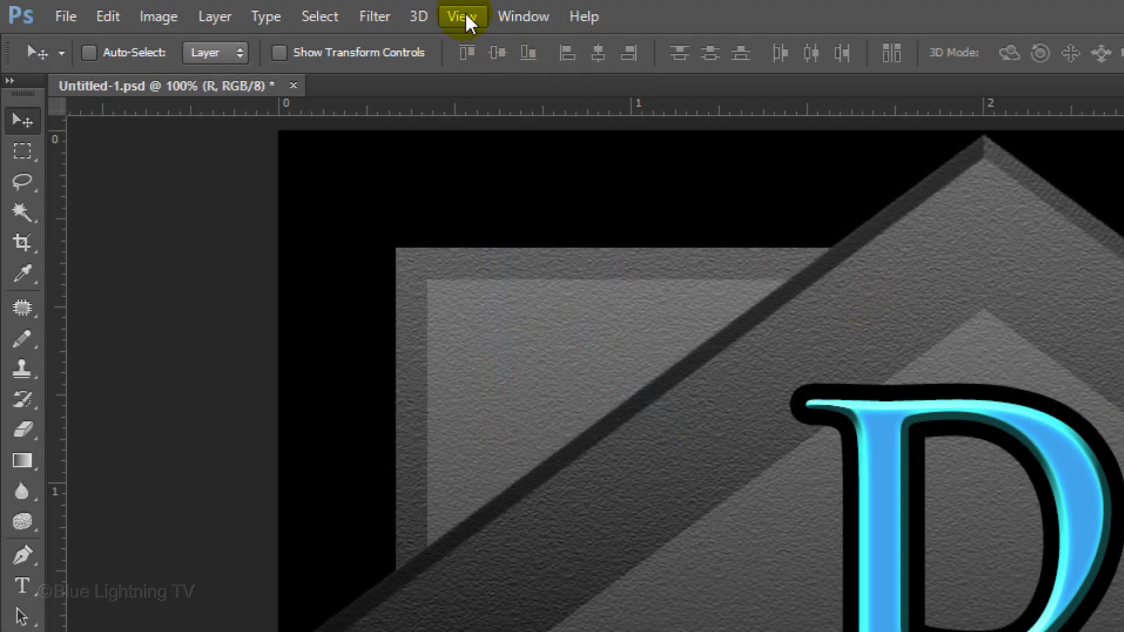
# - Turn off snapping, duplicate the R twice, and place one copy right and one left of it
pyautogui.click(464, 17)
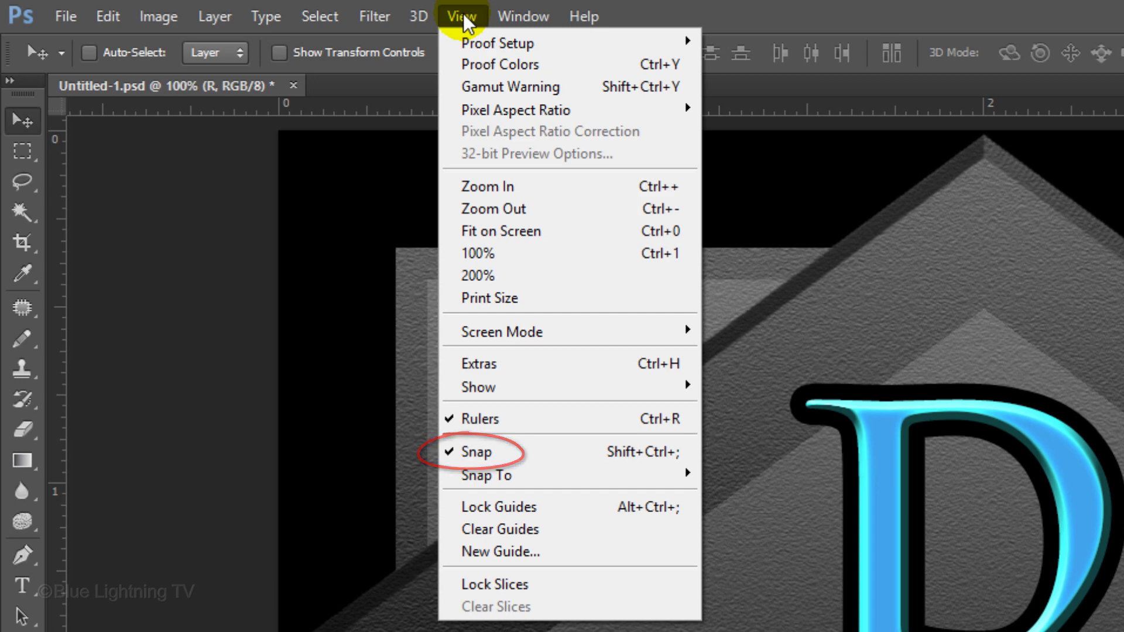
pyautogui.click(477, 454)
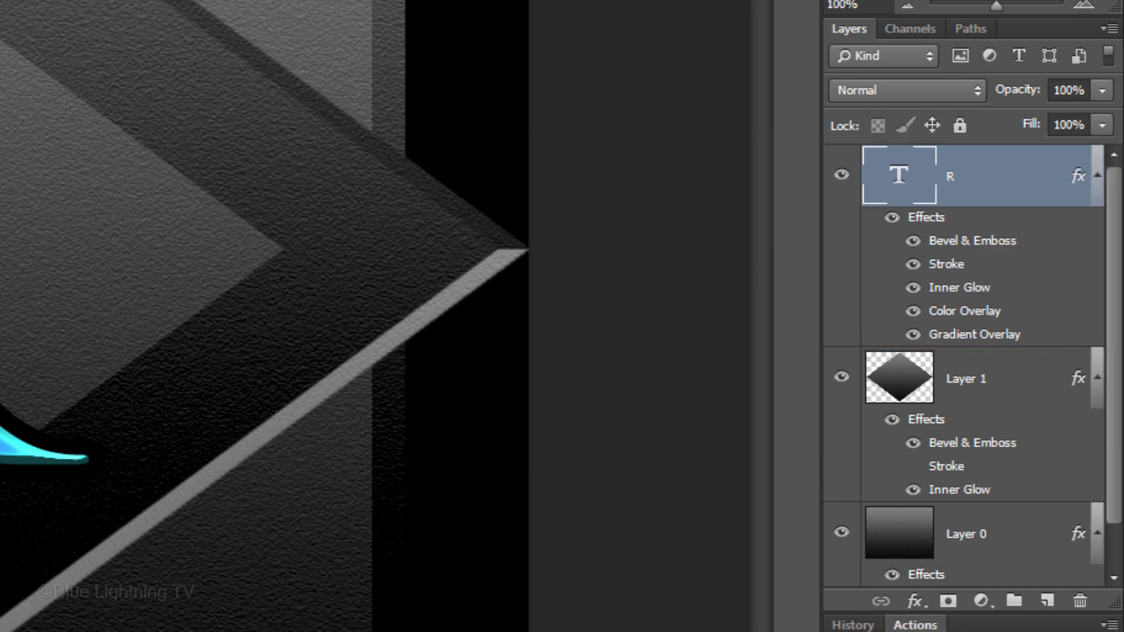
pyautogui.hotkey('ctrl', 'j')
pyautogui.hotkey('ctrl', 'j')
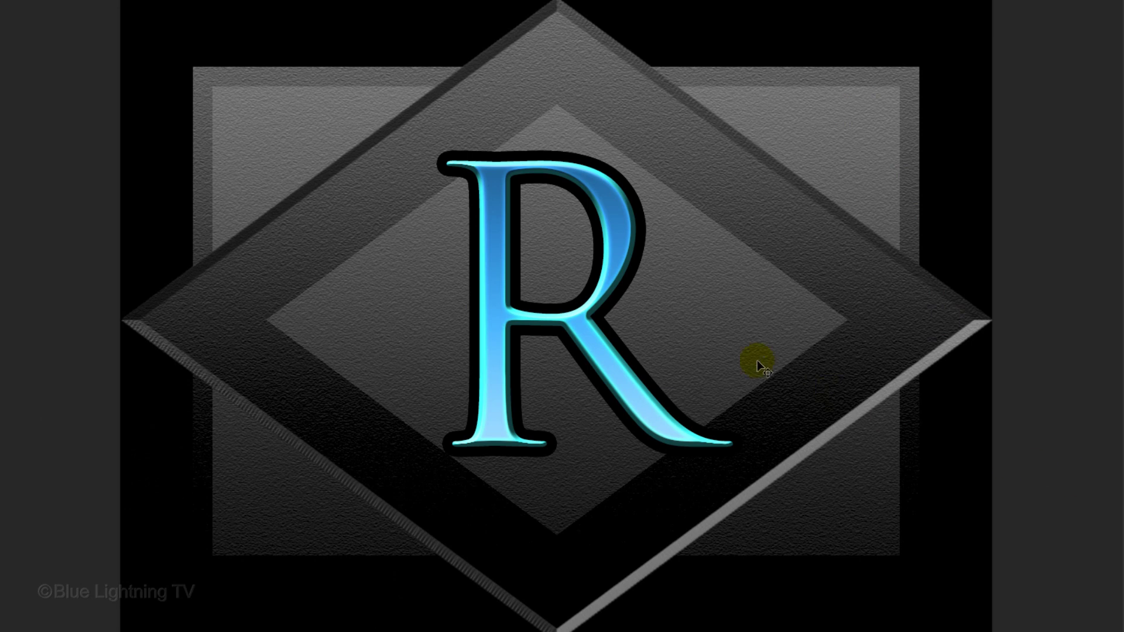
pyautogui.moveTo(599, 304); pyautogui.dragTo(852, 308)
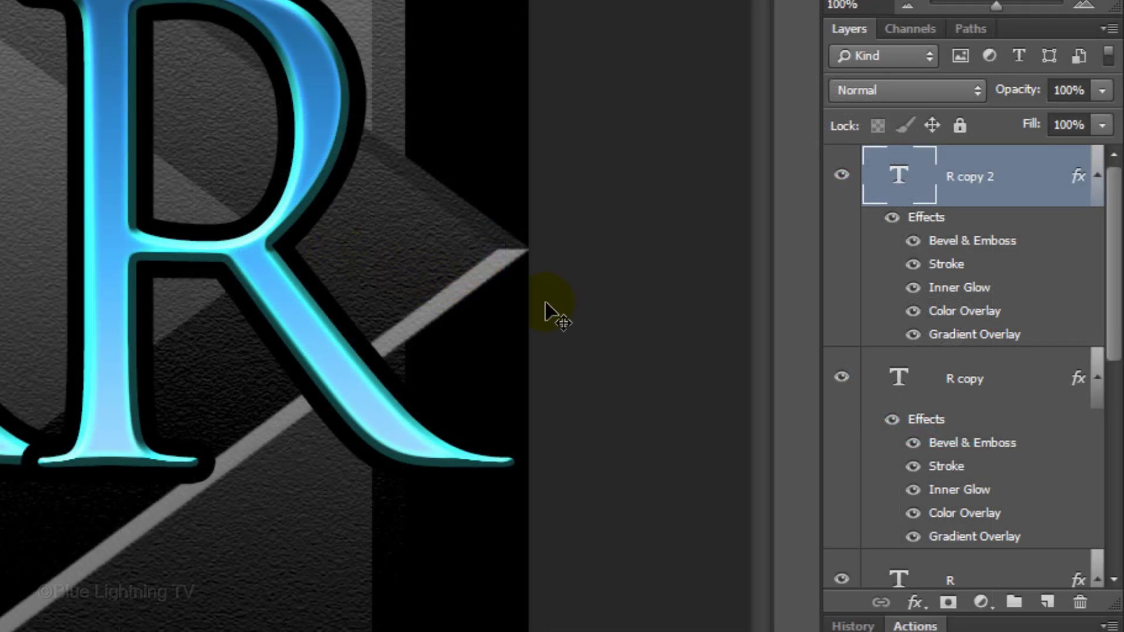
pyautogui.click(899, 377)
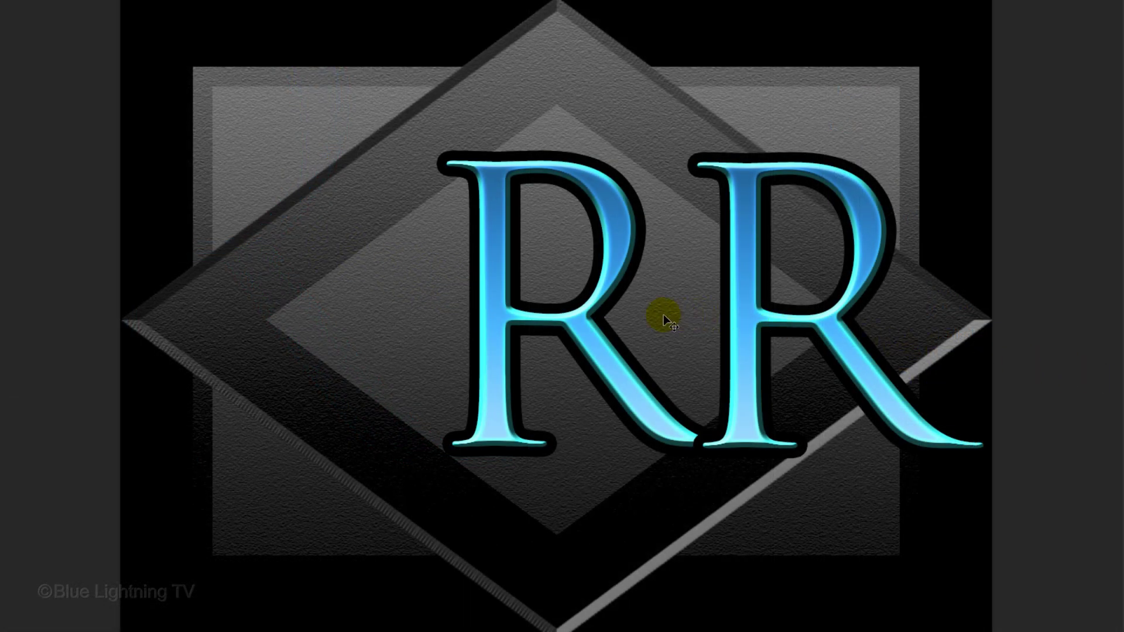
pyautogui.moveTo(579, 315); pyautogui.dragTo(332, 297)
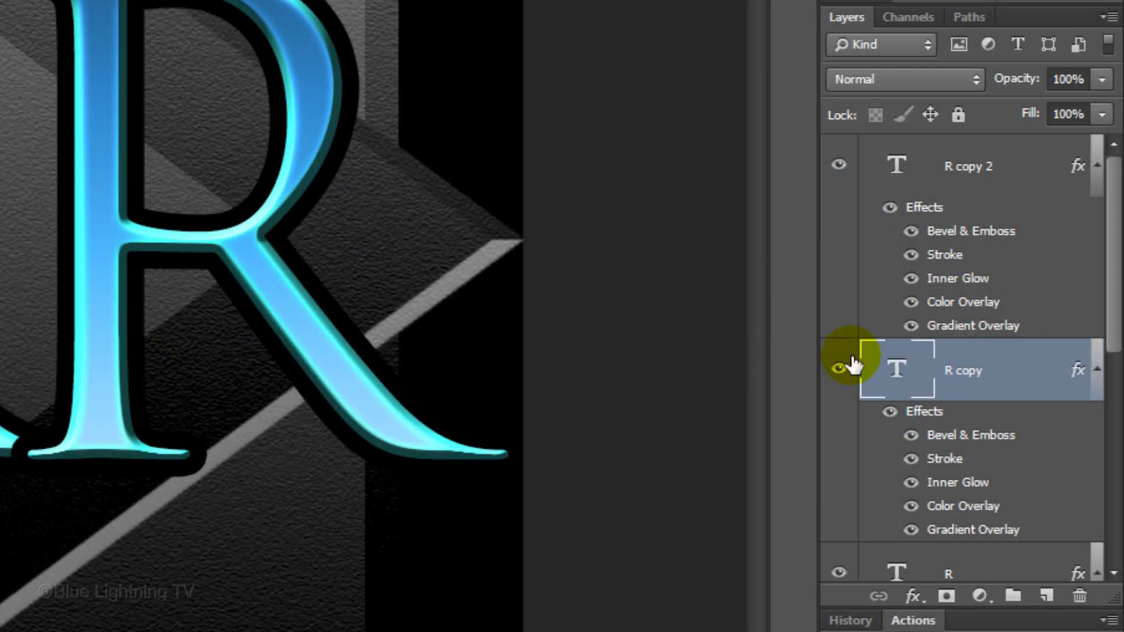
# - Rename the R copy layer to R and retype the R copy 2 letter as G
pyautogui.doubleClick(966, 371)
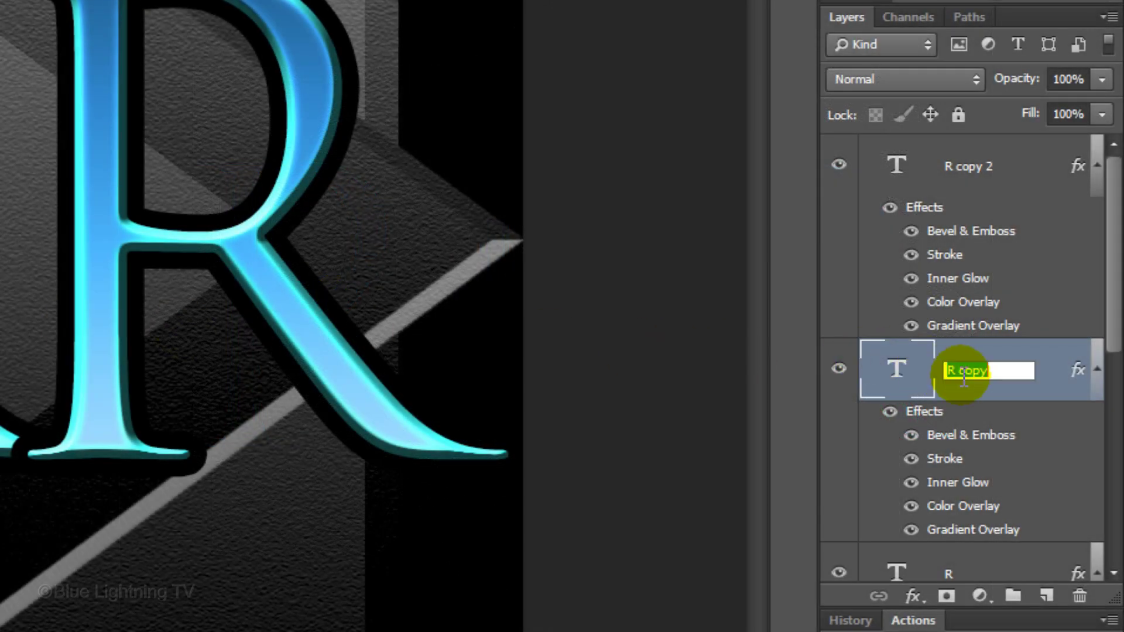
pyautogui.write('R')
pyautogui.press('Return')
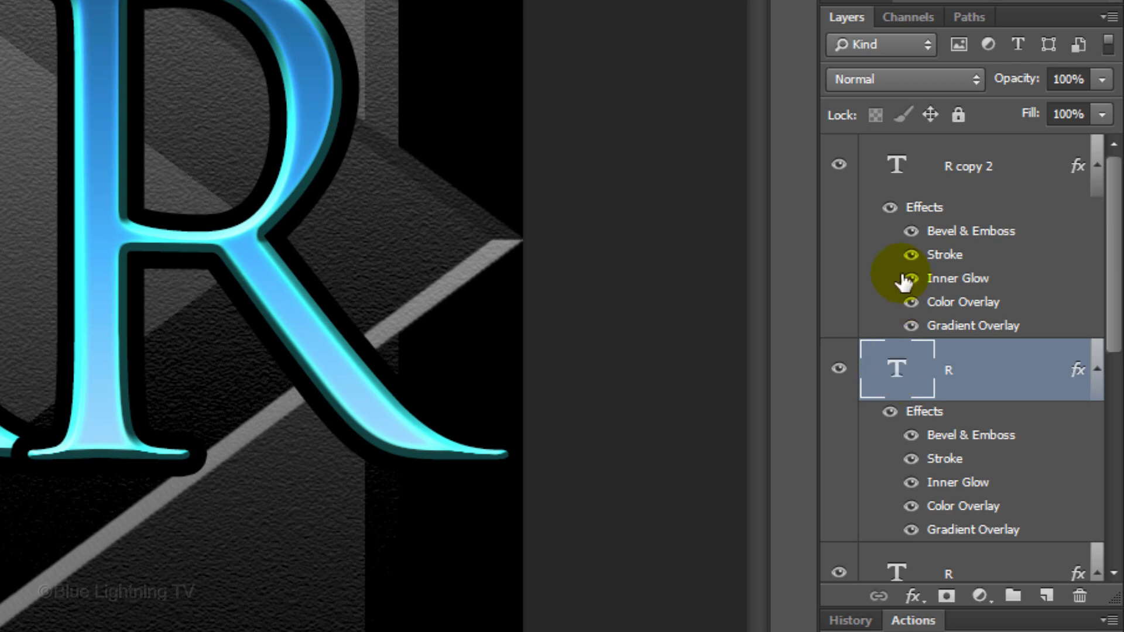
pyautogui.click(897, 168)
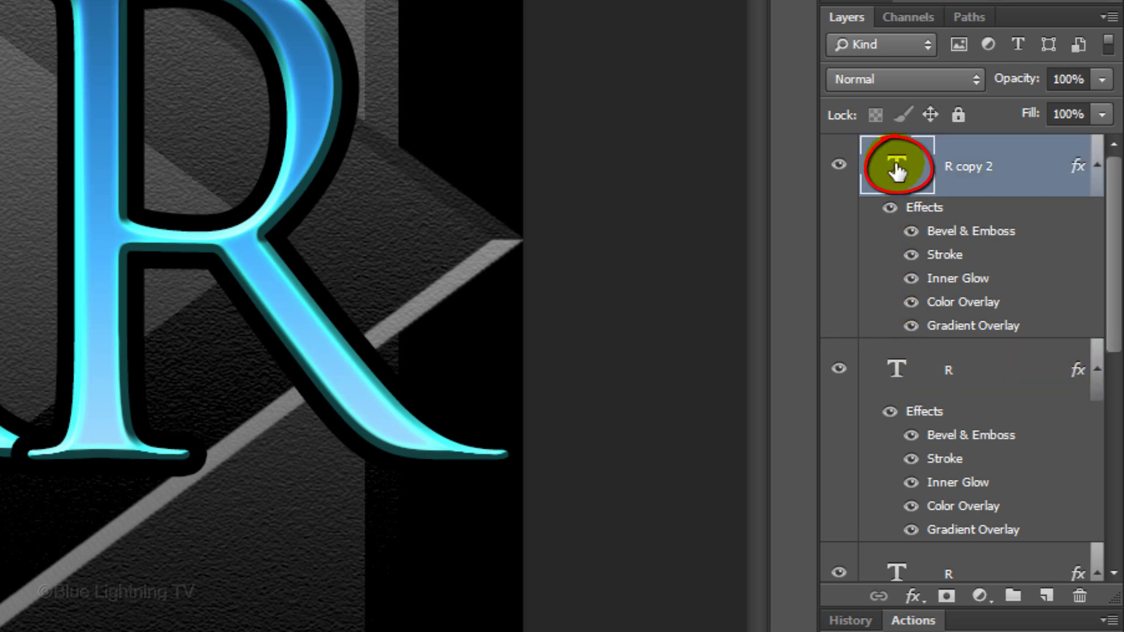
pyautogui.doubleClick(897, 170)
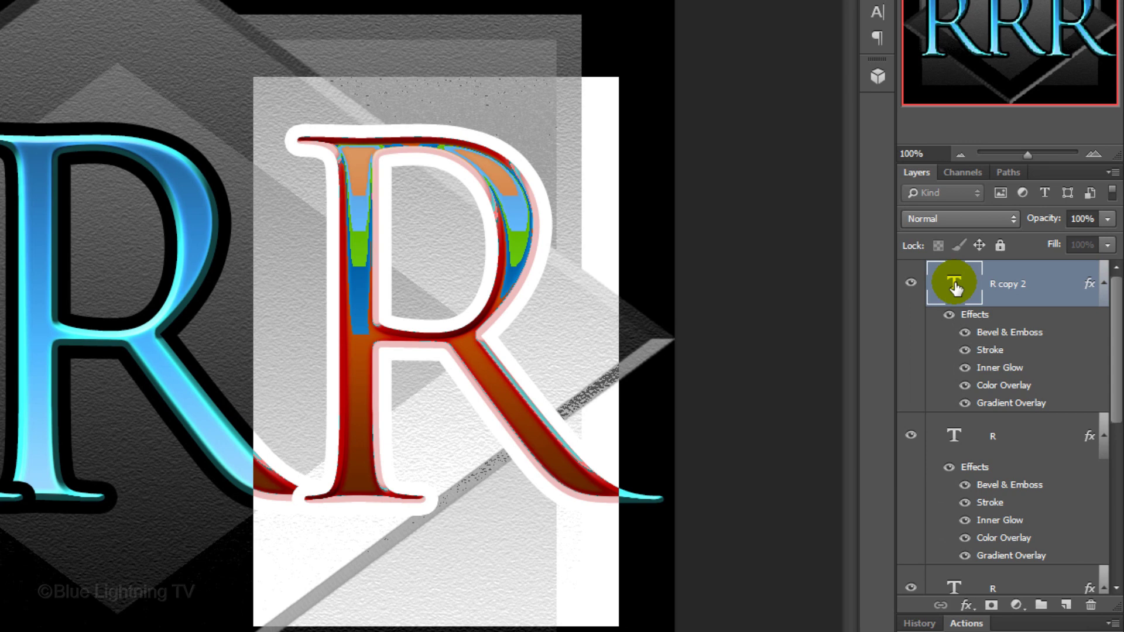
pyautogui.write('G')
pyautogui.hotkey('ctrl', 'Return')
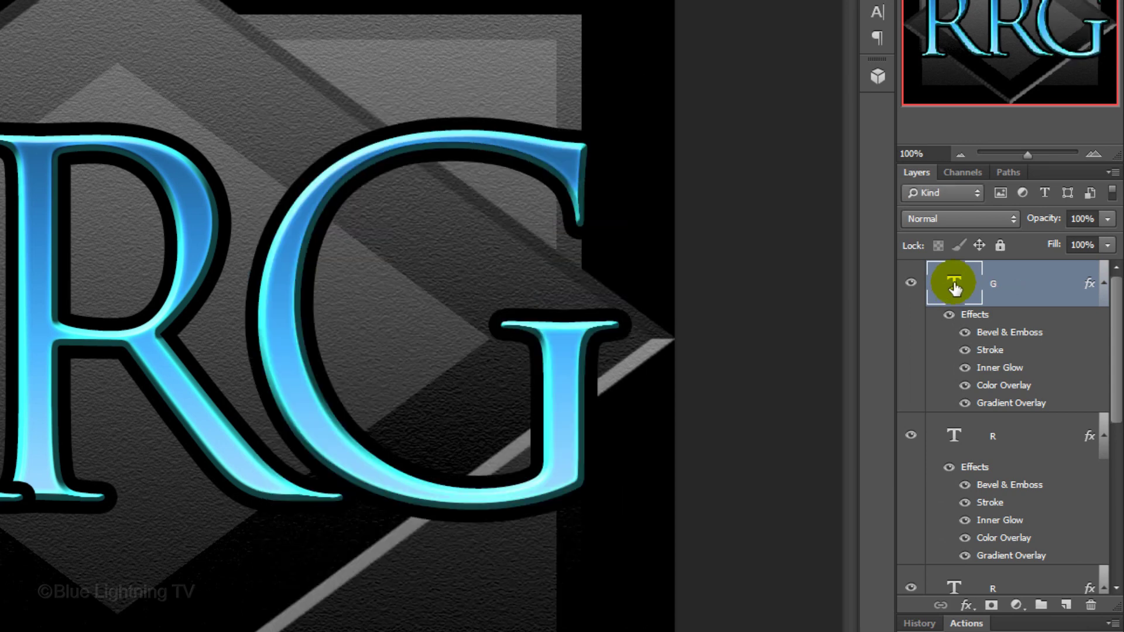
pyautogui.moveTo(1111, 308); pyautogui.dragTo(1112, 435)
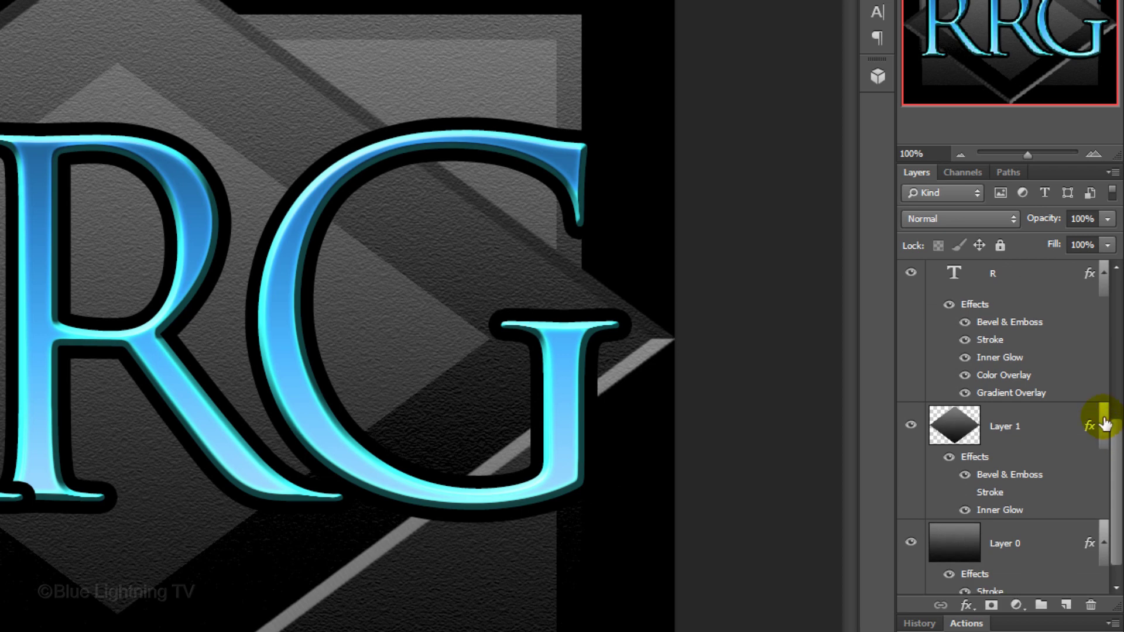
# - Retype the middle R as S at 180 pt and move it down between R and G
pyautogui.doubleClick(953, 283)
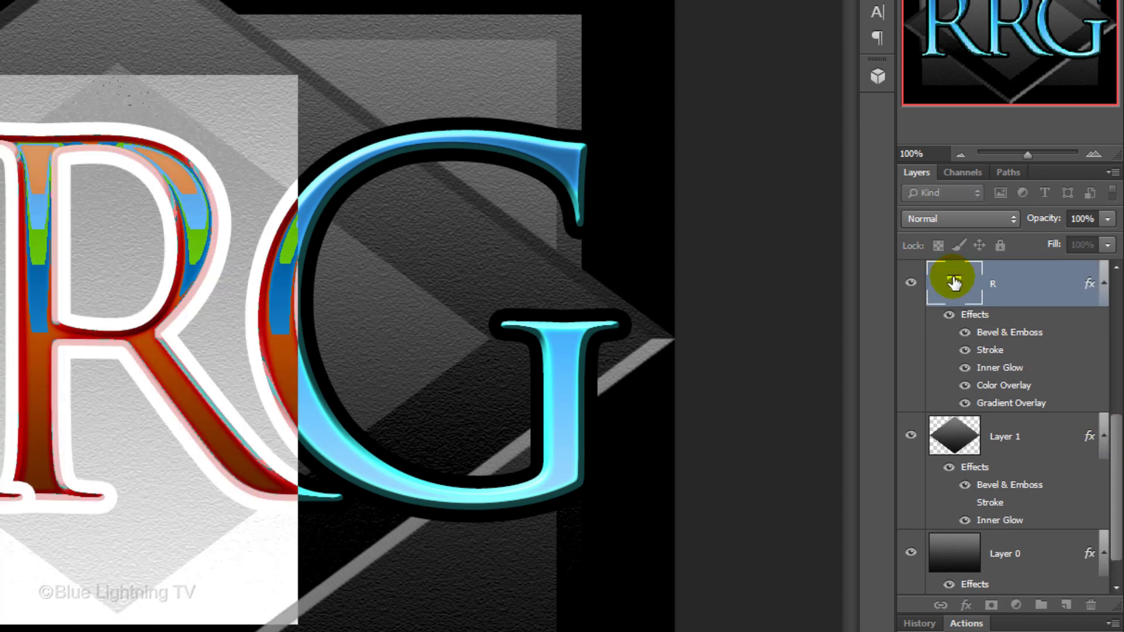
pyautogui.write('S')
pyautogui.doubleClick(953, 283)
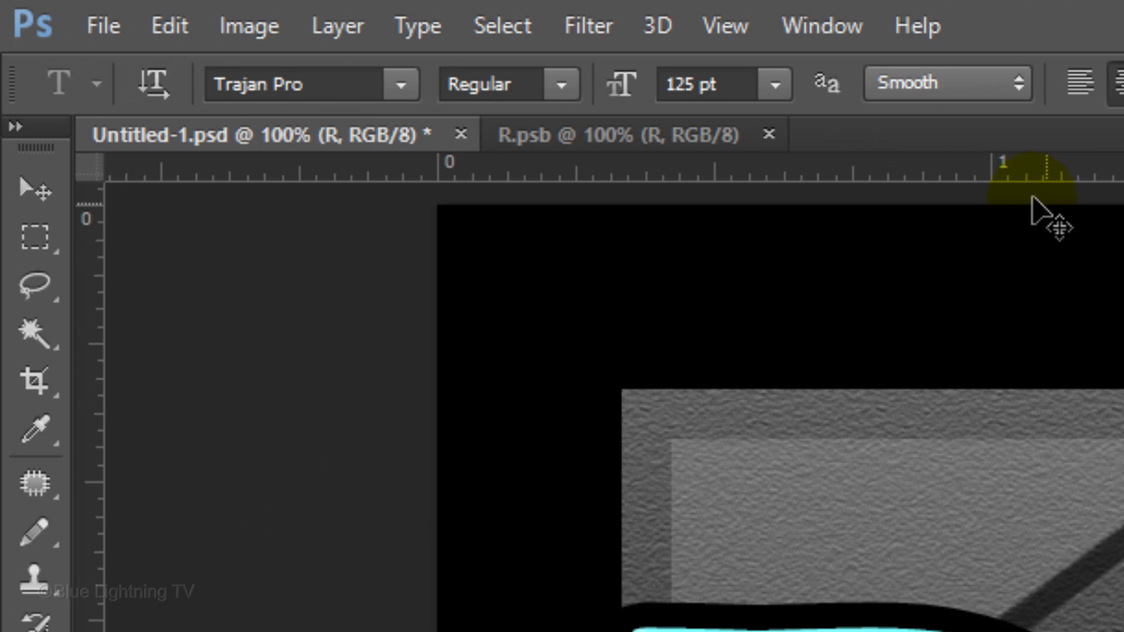
pyautogui.click(727, 80)
pyautogui.doubleClick(678, 84)
pyautogui.write('180')
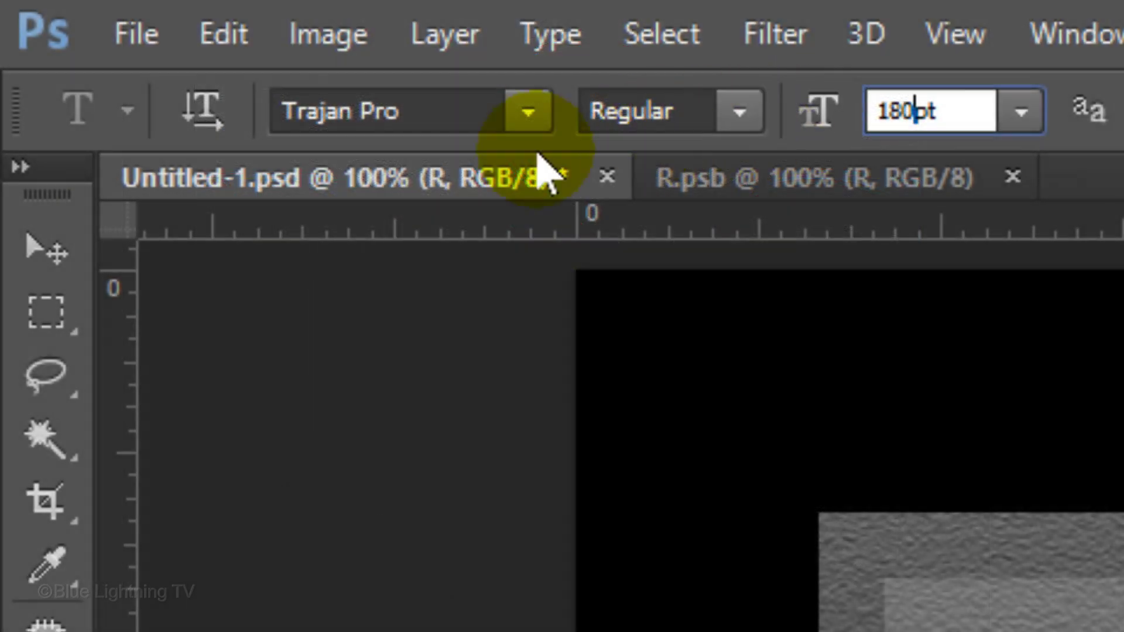
pyautogui.click(49, 240)
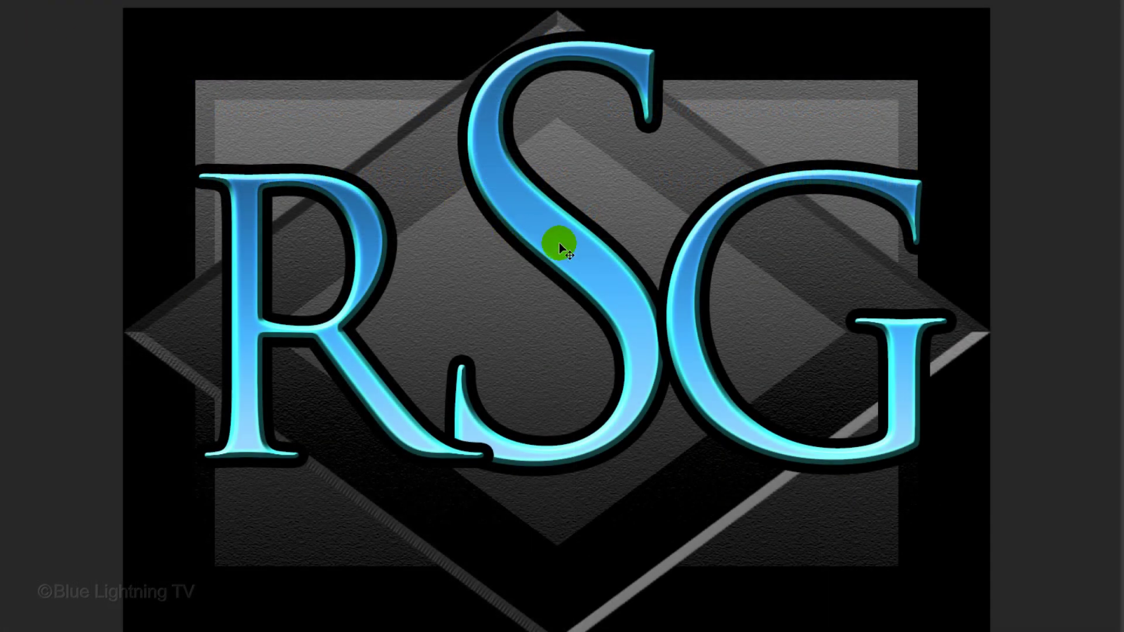
pyautogui.moveTo(560, 242); pyautogui.dragTo(560, 295)
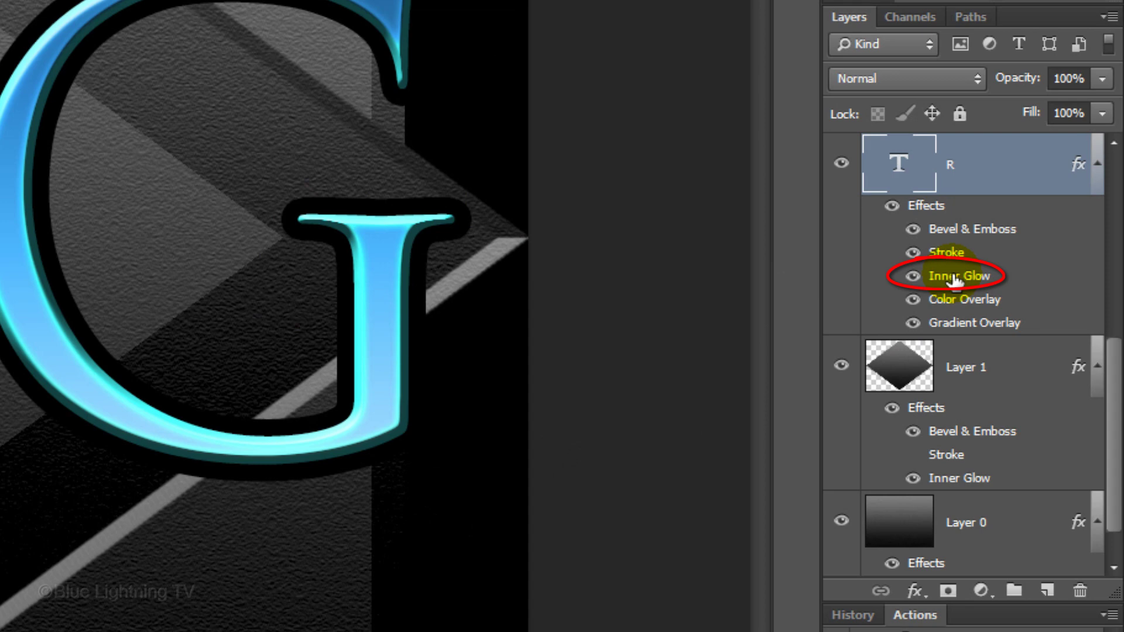
# - Change the S layer's Inner Glow to Choke 0 and Size 30 px and apply
pyautogui.doubleClick(953, 280)
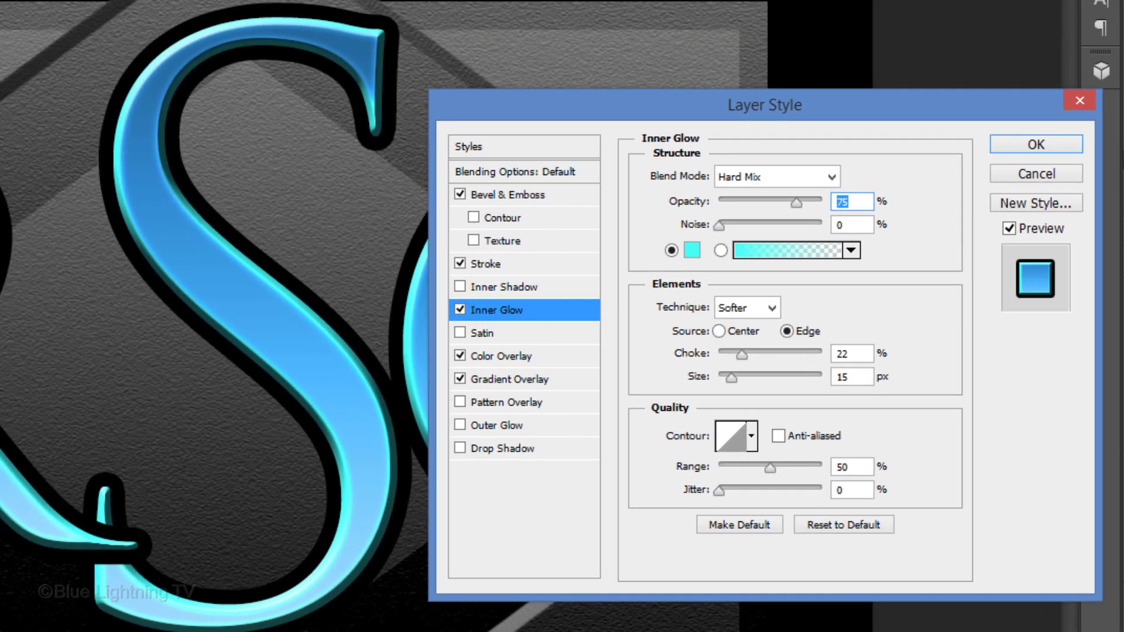
pyautogui.doubleClick(867, 354)
pyautogui.write('0')
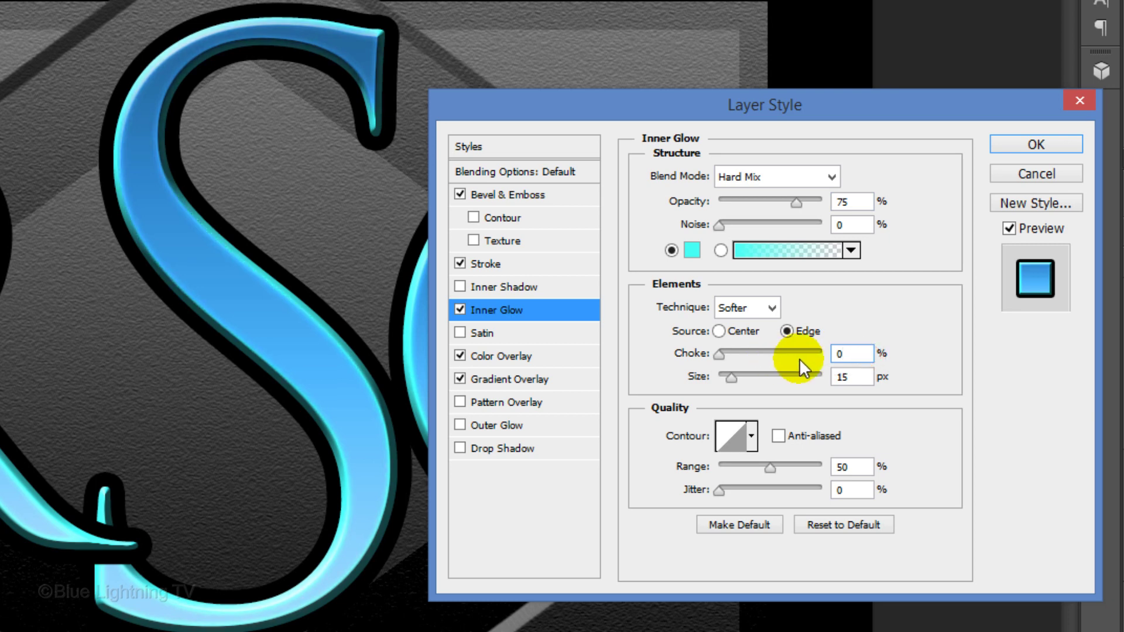
pyautogui.doubleClick(862, 376)
pyautogui.write('30')
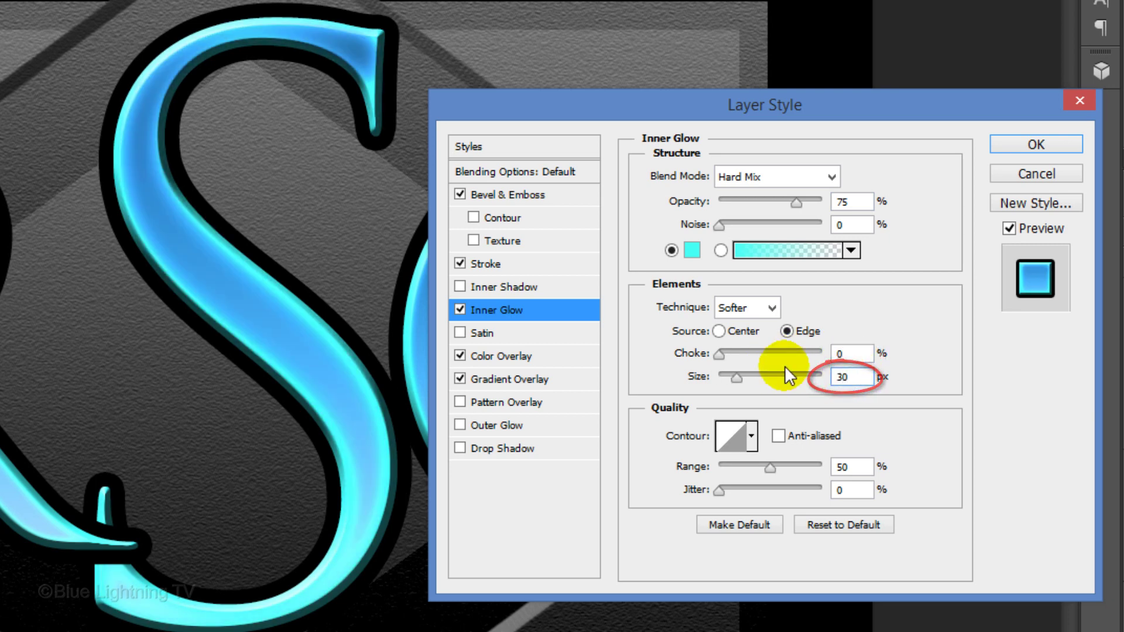
pyautogui.click(1002, 147)
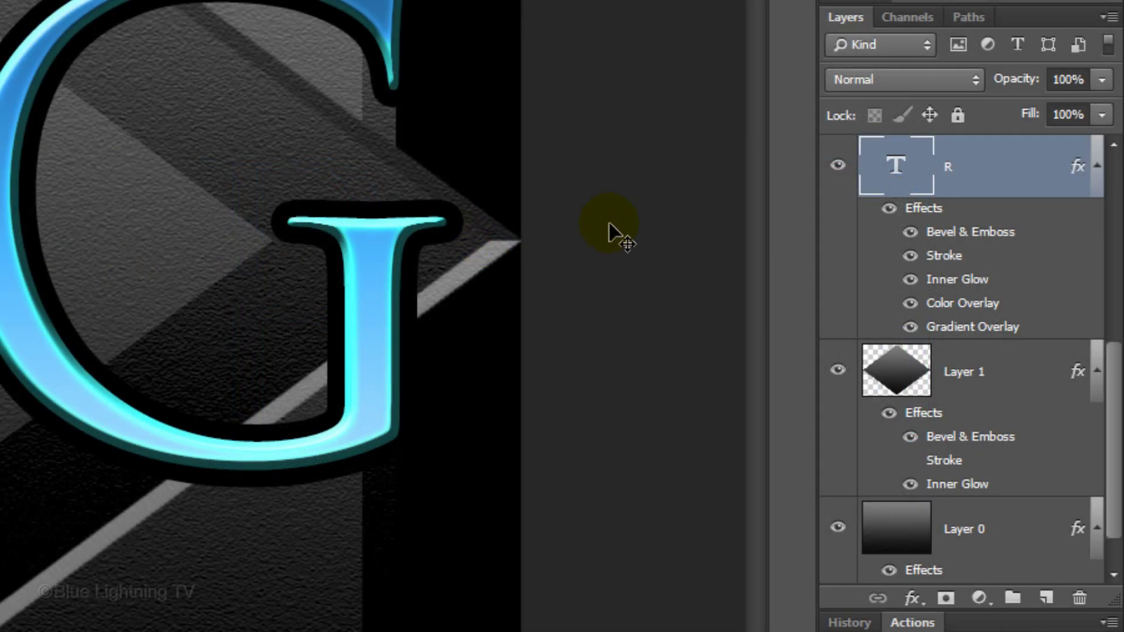
# - Collapse the effects lists of the G and both R layers
pyautogui.click(1096, 170)
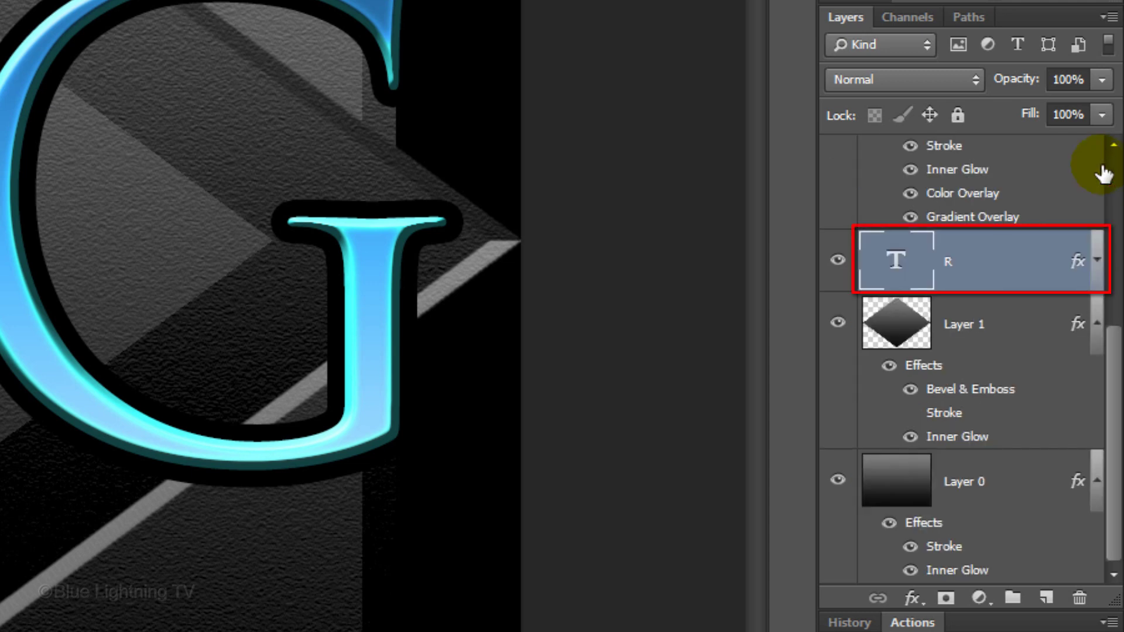
pyautogui.scroll(5, 1090, 238)
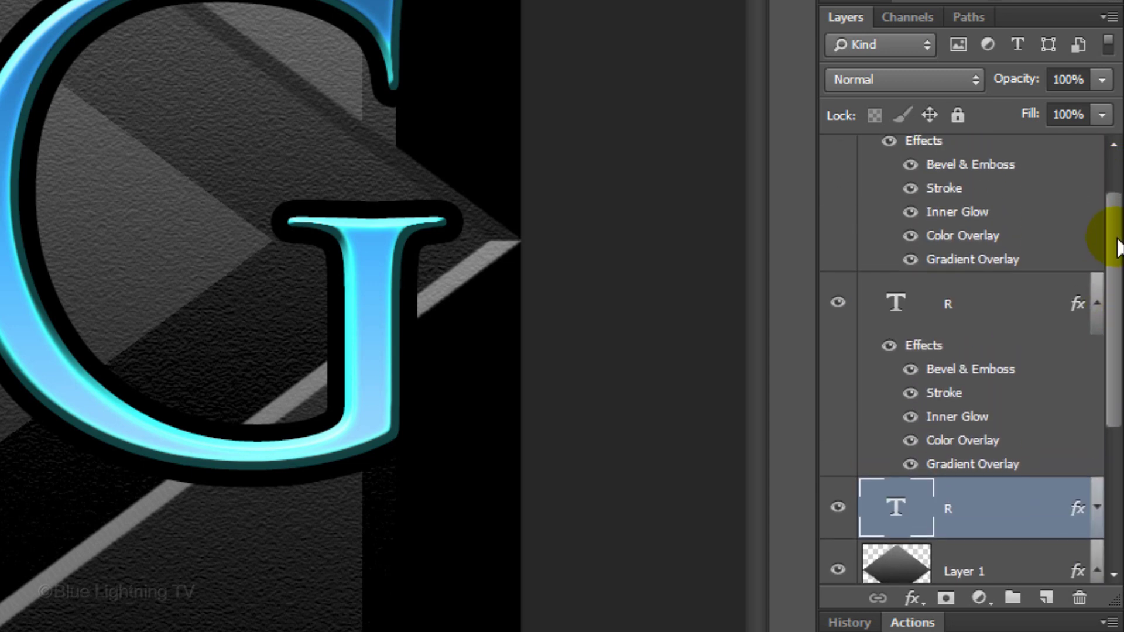
pyautogui.click(1096, 306)
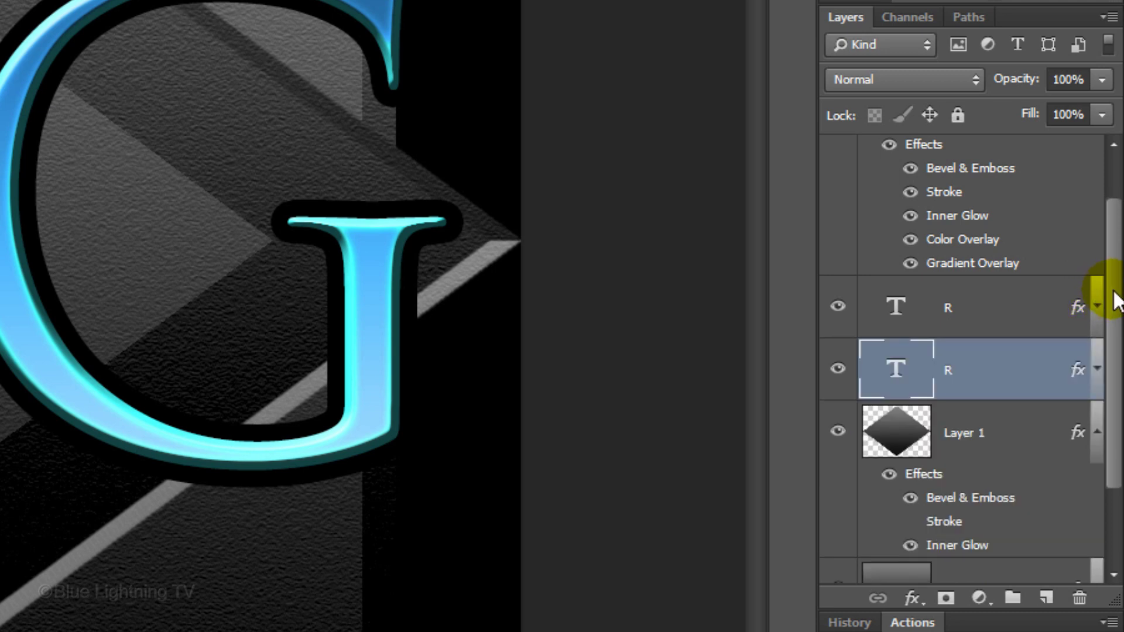
pyautogui.scroll(1, 1098, 301)
pyautogui.click(1097, 168)
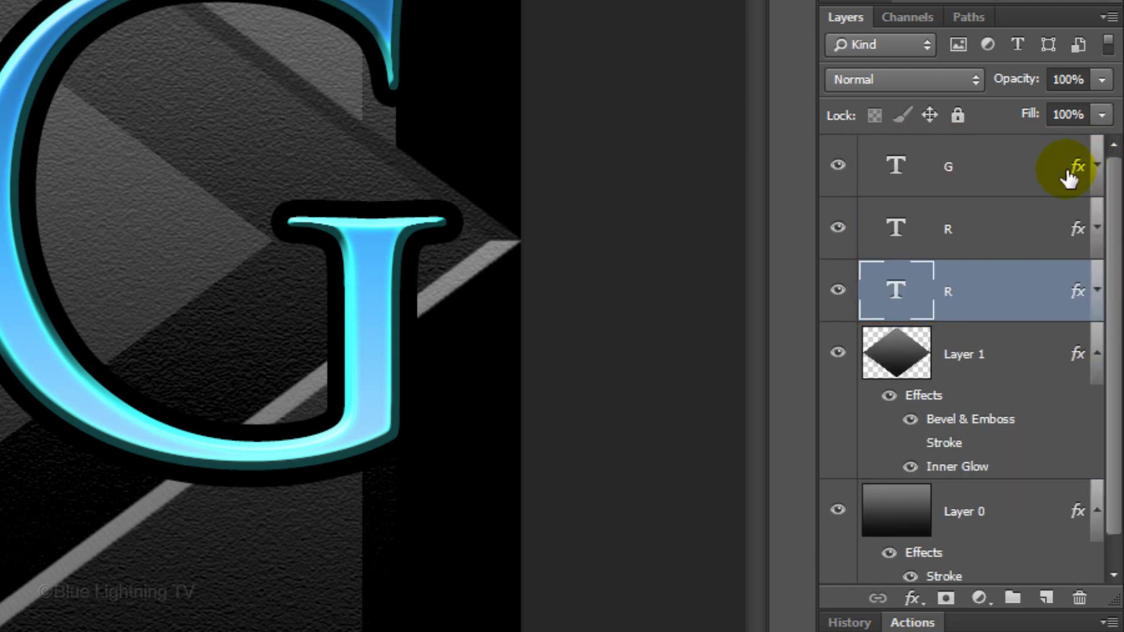
# - Group the three letter layers with Ctrl+G and name the group 'Original text'
pyautogui.keyDown('shift'); pyautogui.click(896, 174); pyautogui.keyUp('shift')
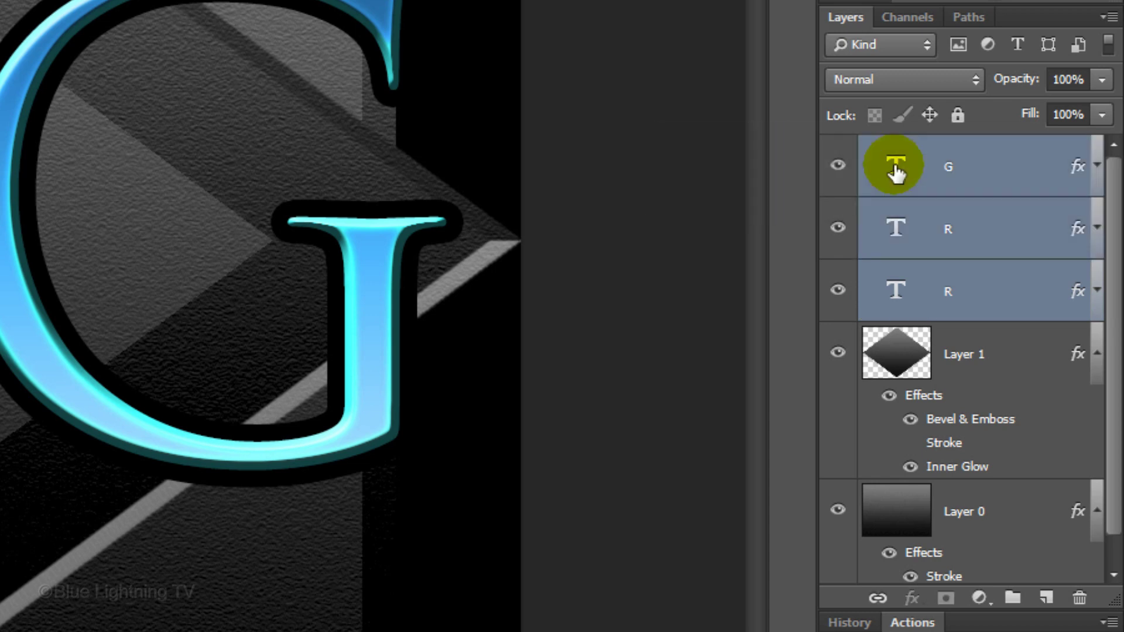
pyautogui.moveTo(895, 174); pyautogui.dragTo(888, 170)
pyautogui.hotkey('ctrl', 'g')
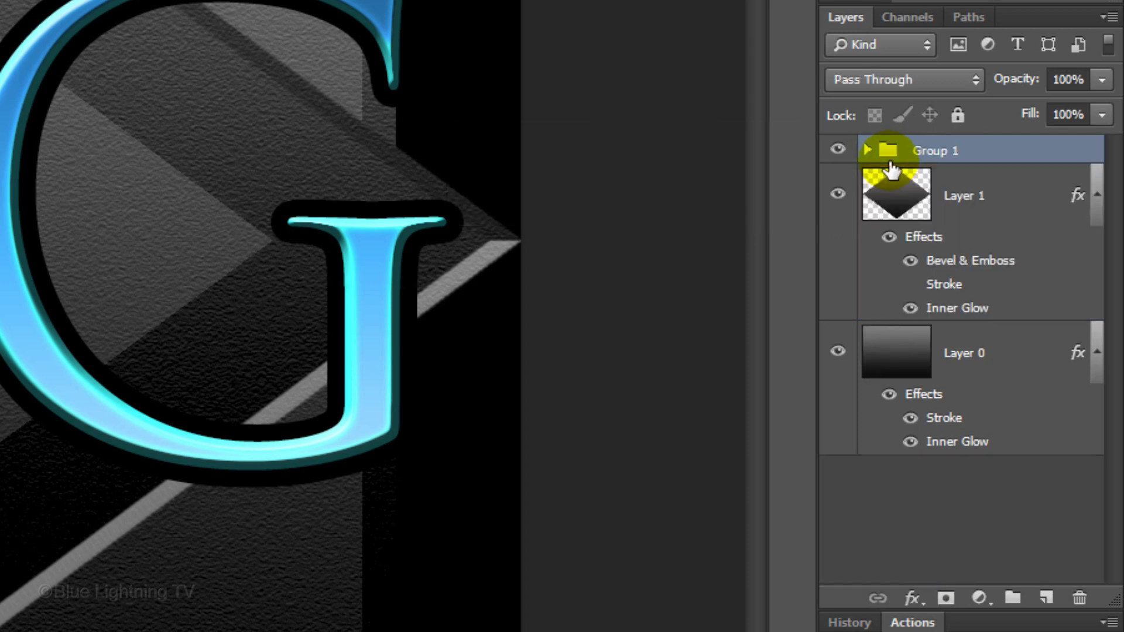
pyautogui.doubleClick(935, 150)
pyautogui.write('Orig')
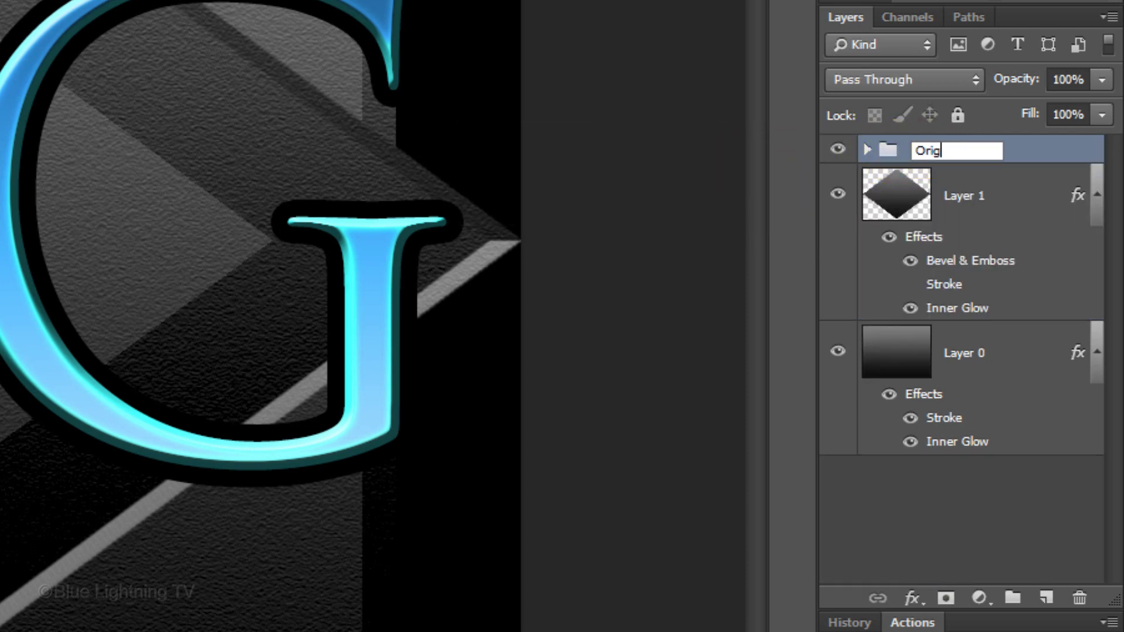
pyautogui.write('inal text')
pyautogui.click(725, 170)
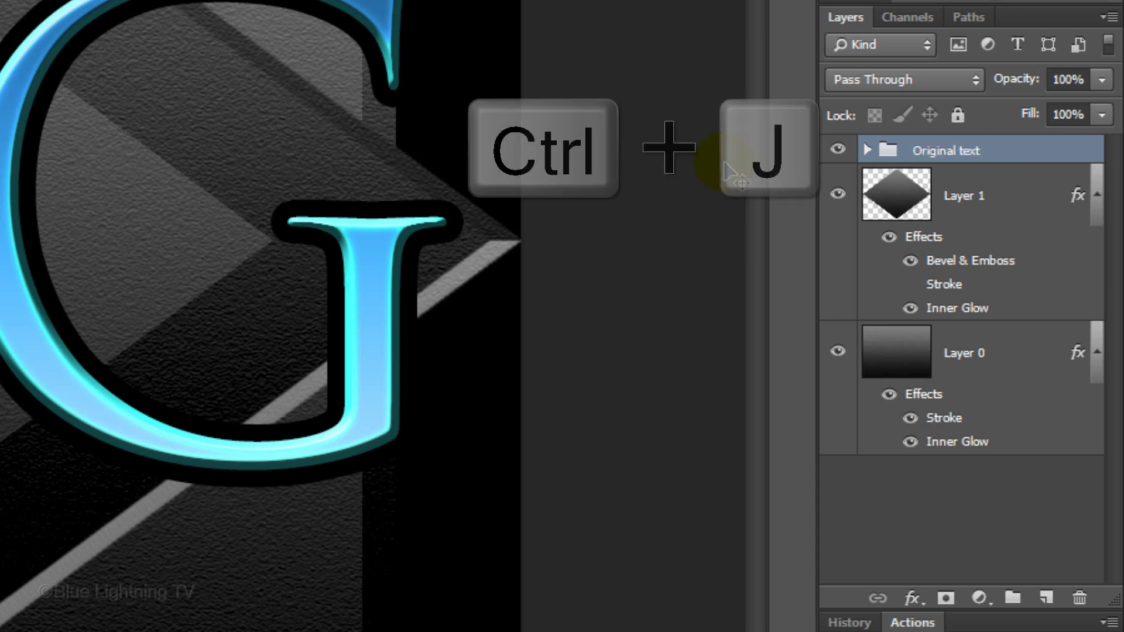
# - Duplicate the Original text group, hide the original, and expand the copy to select G
pyautogui.hotkey('ctrl', 'j')
pyautogui.click(838, 178)
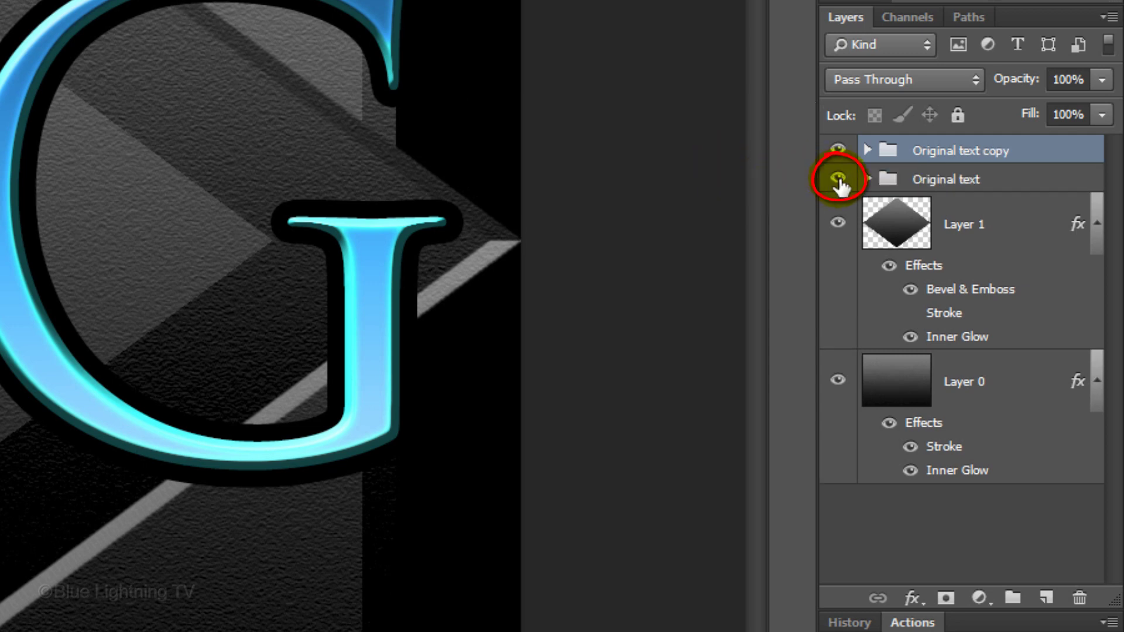
pyautogui.click(866, 150)
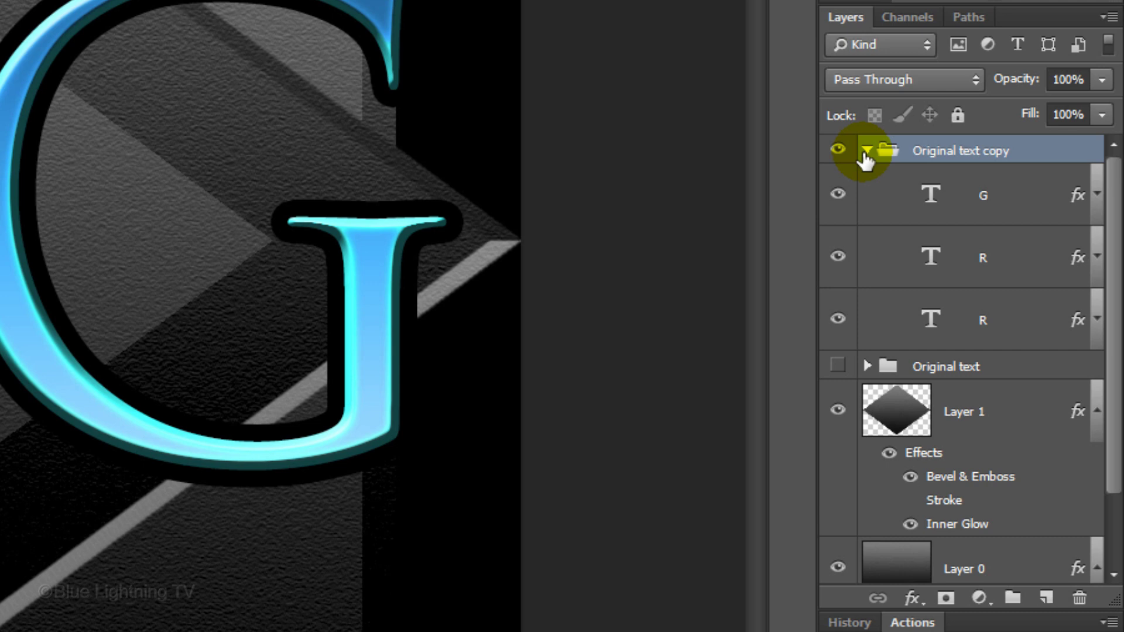
pyautogui.click(979, 197)
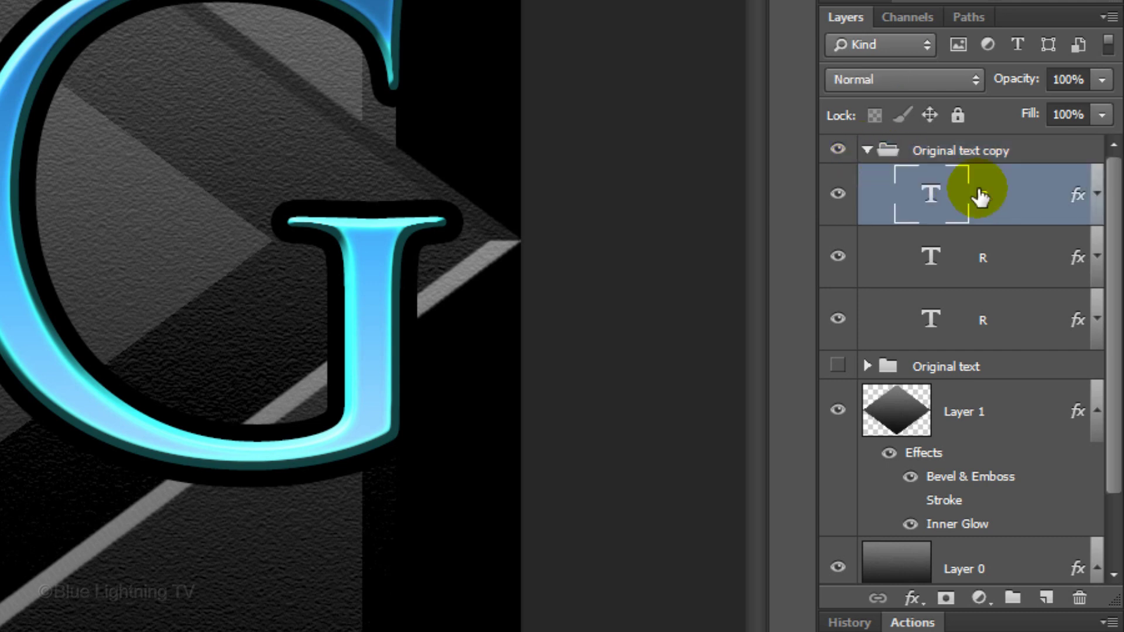
# - Convert the G, R and S letter layers each to a smart object via the Layers panel menu
pyautogui.click(1110, 18)
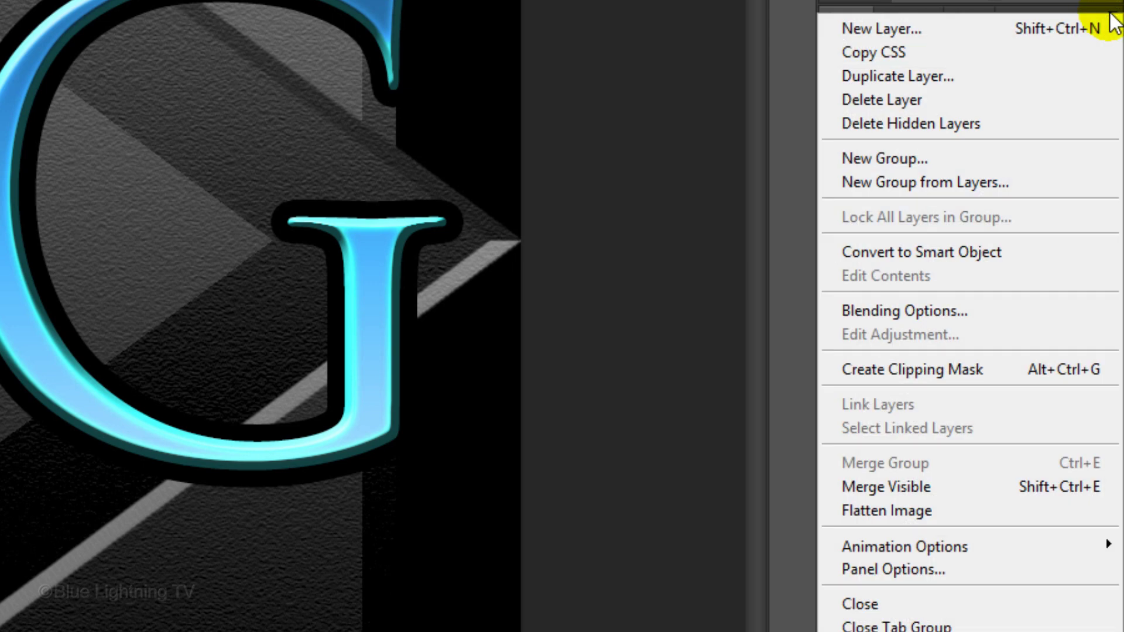
pyautogui.click(1051, 251)
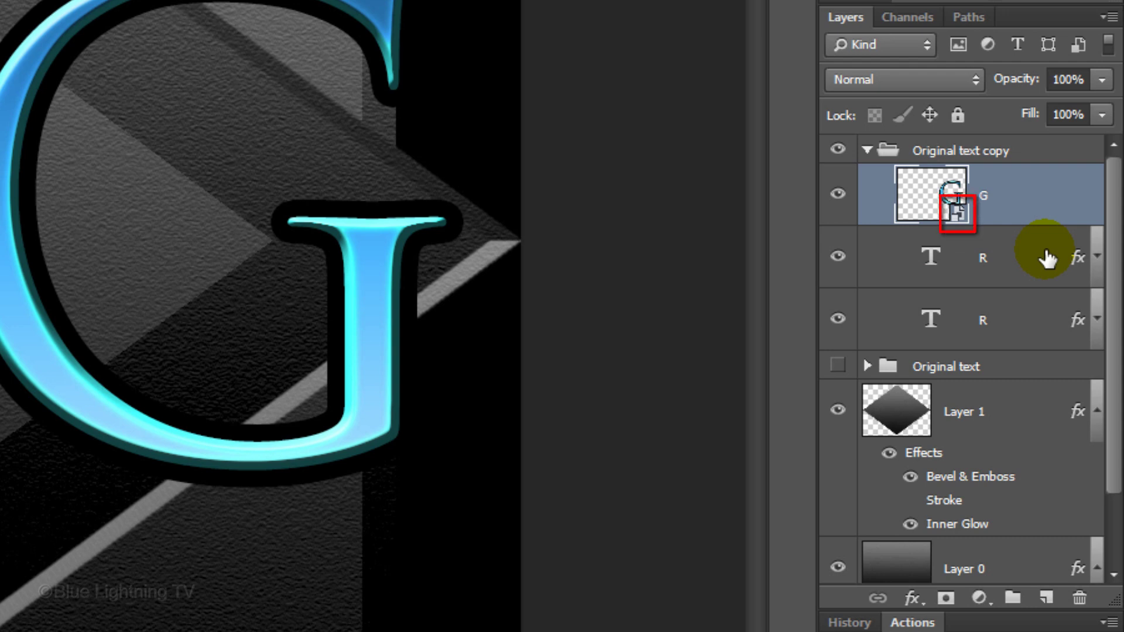
pyautogui.click(1046, 258)
pyautogui.click(1105, 16)
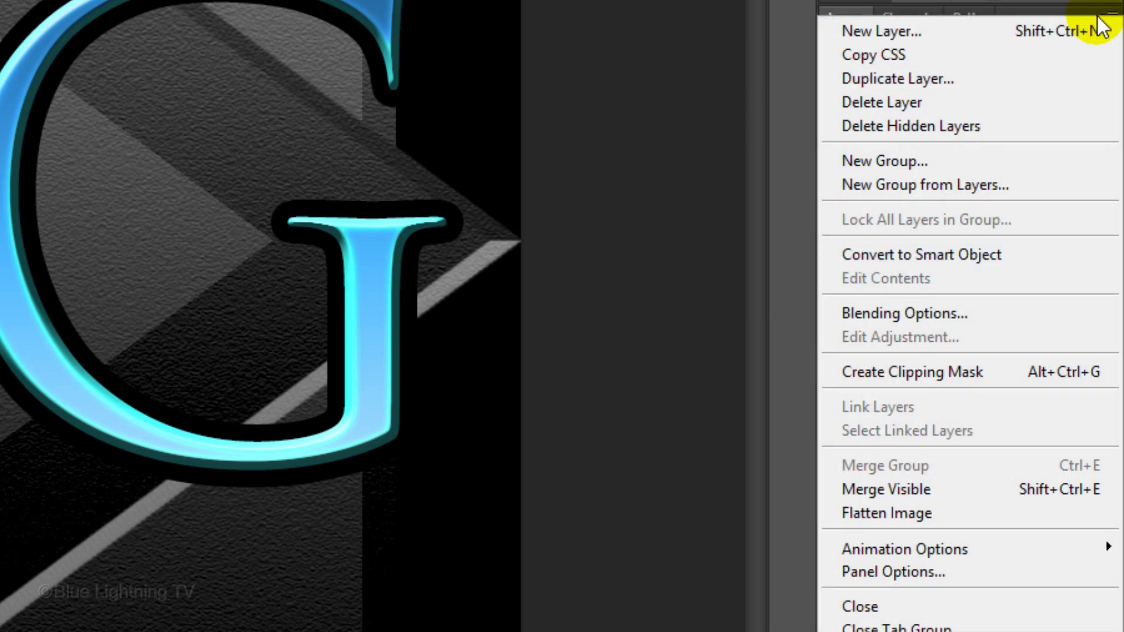
pyautogui.click(1048, 257)
pyautogui.click(1028, 321)
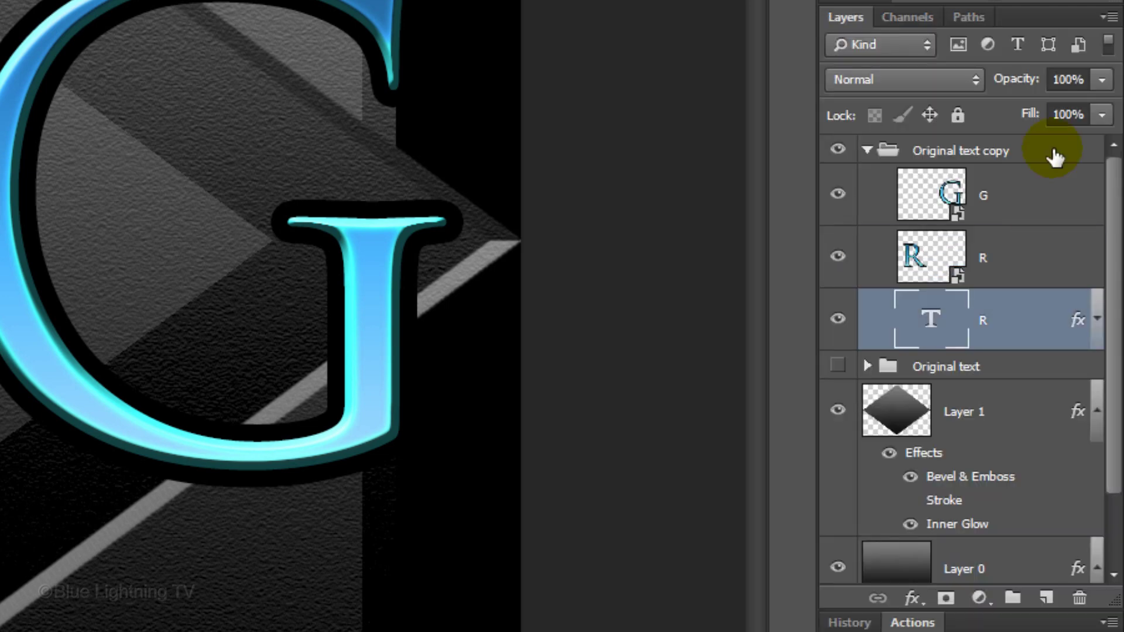
pyautogui.click(1105, 18)
pyautogui.click(1057, 254)
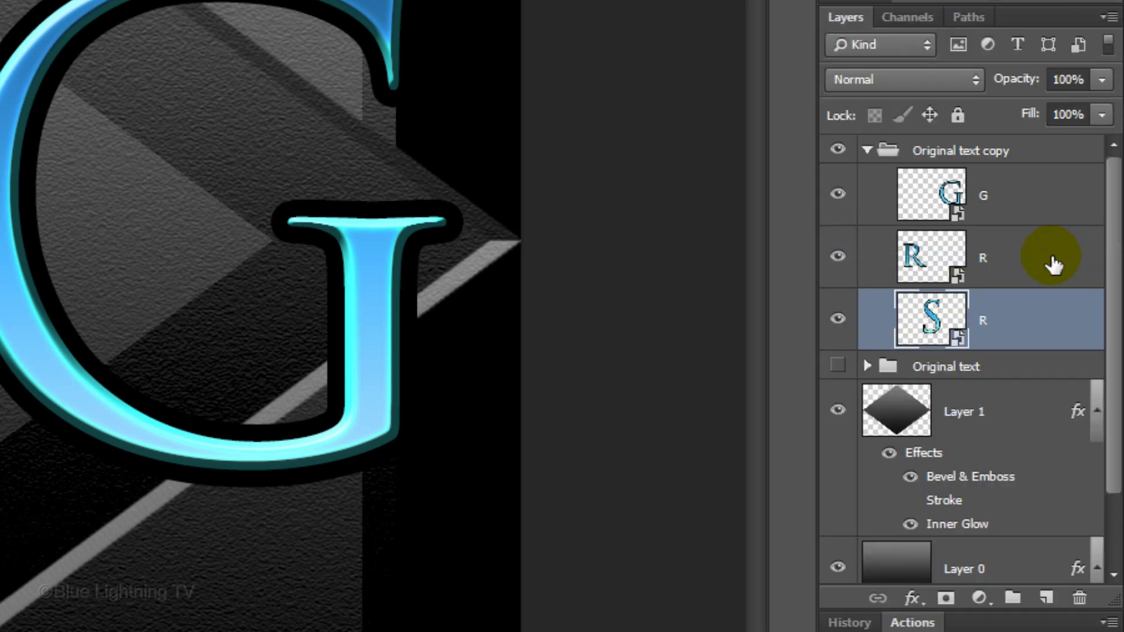
pyautogui.click(1023, 199)
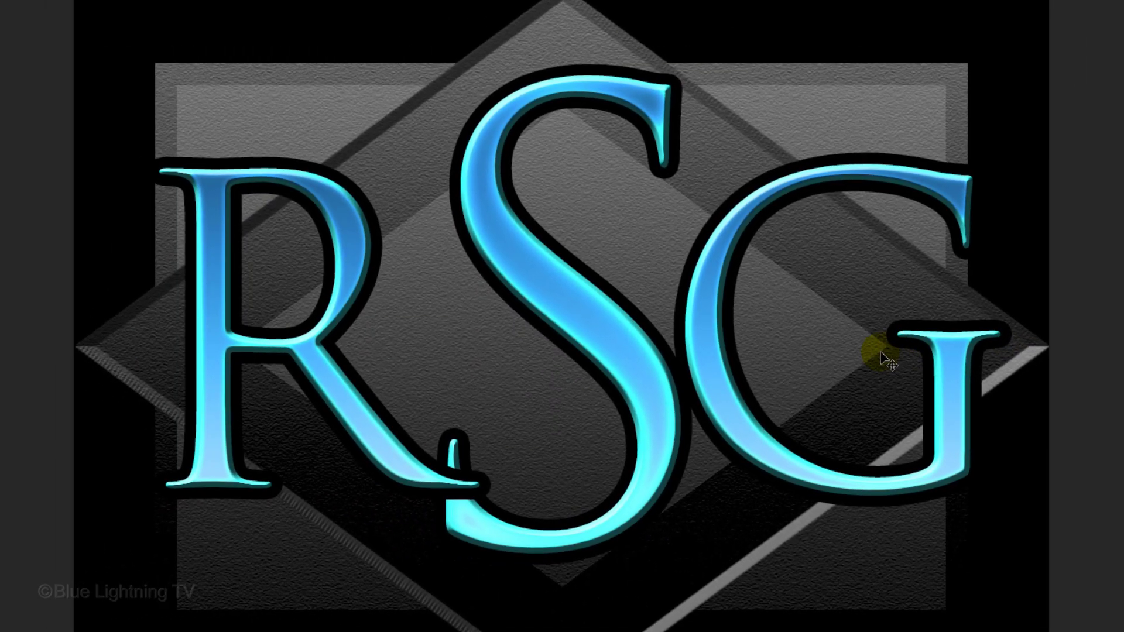
pyautogui.press('shift')
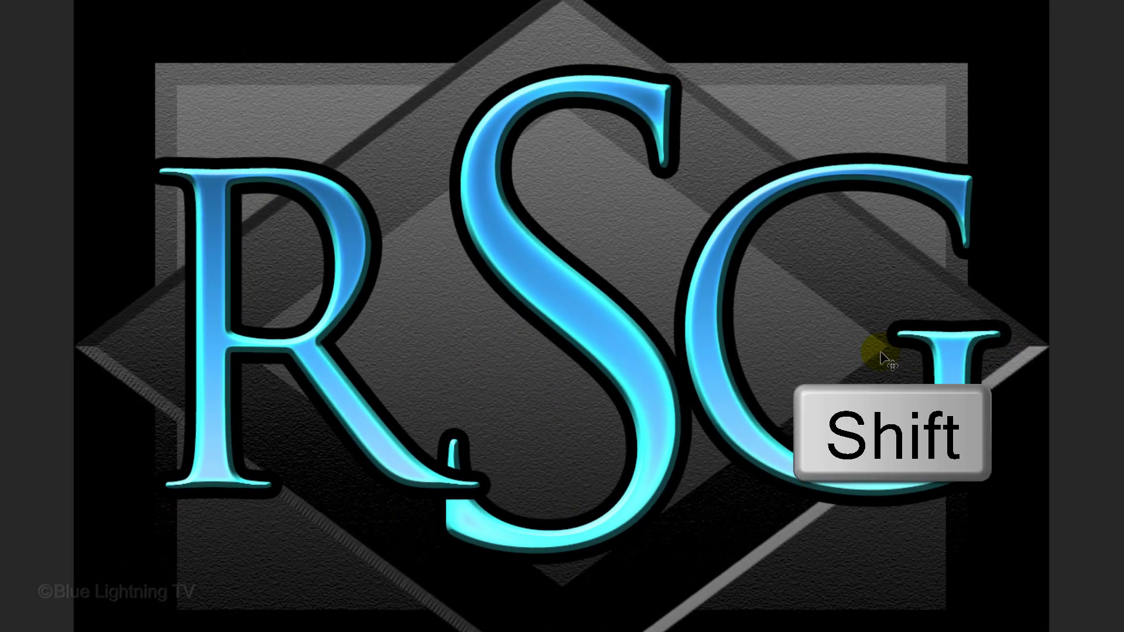
# - Shift-drag the G left and the R right to overlap the S, then load the R as a selection
pyautogui.moveTo(881, 353); pyautogui.dragTo(729, 364)
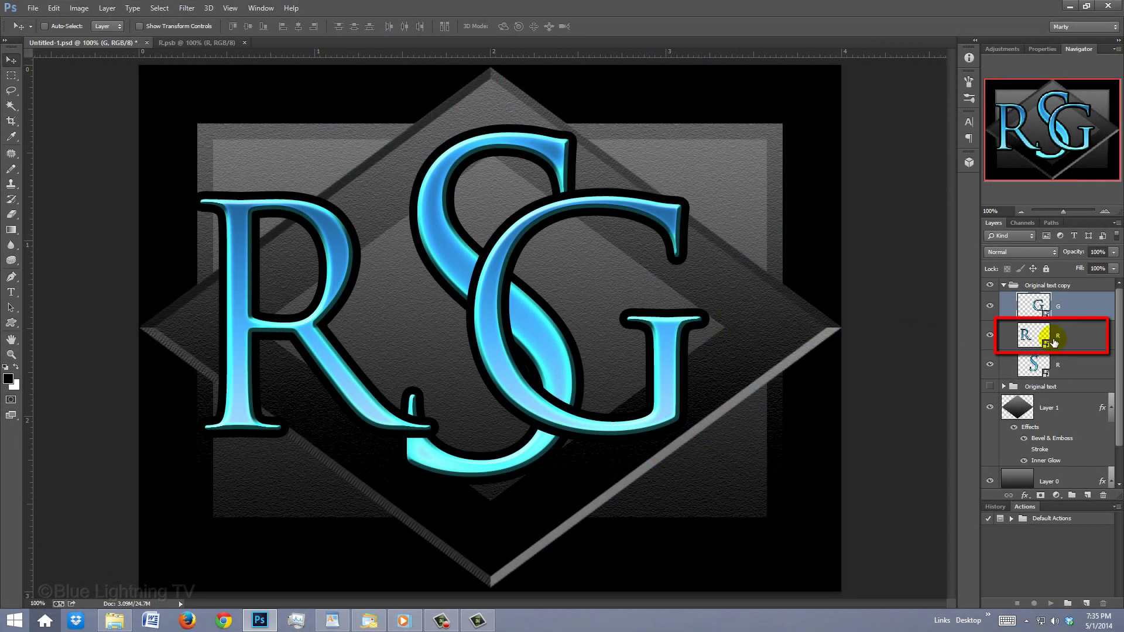
pyautogui.click(1059, 338)
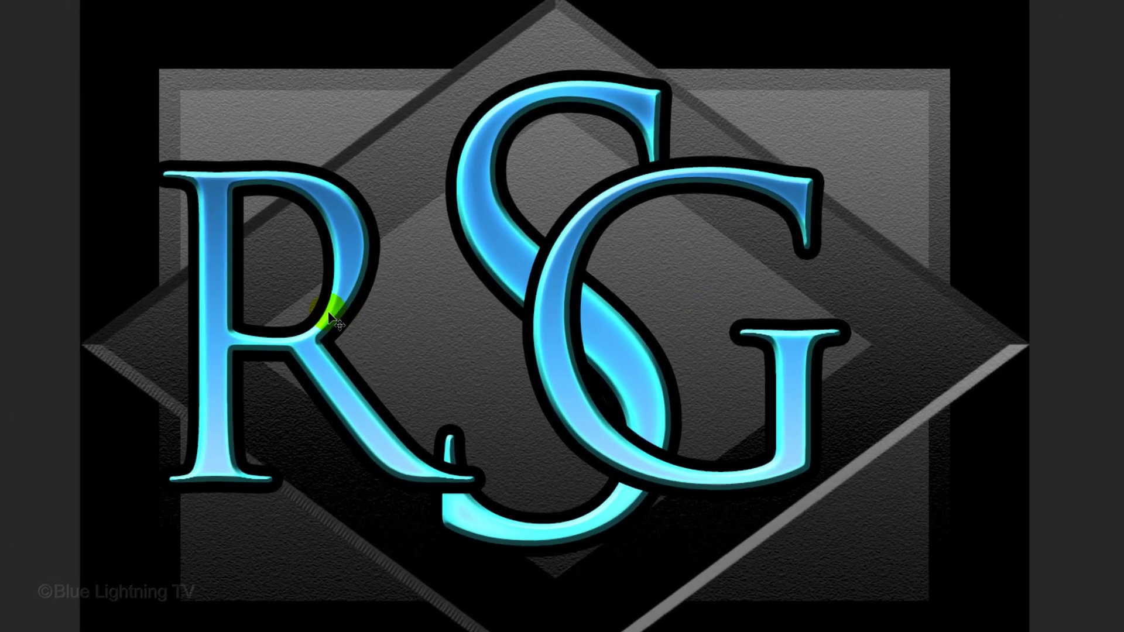
pyautogui.press('shift')
pyautogui.moveTo(329, 312); pyautogui.dragTo(450, 296)
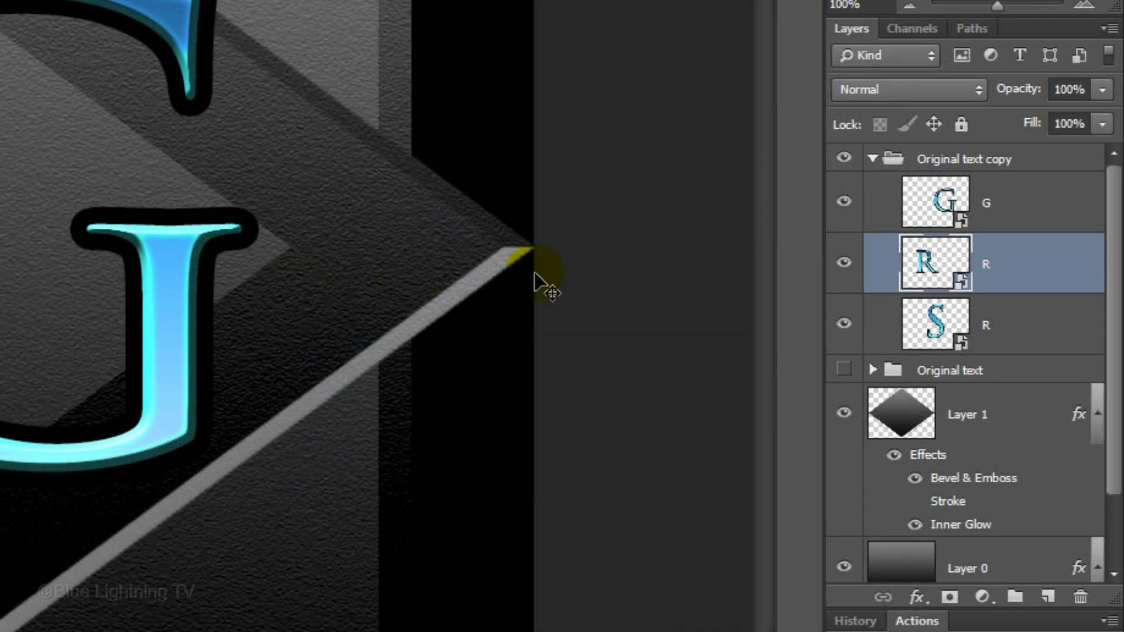
pyautogui.keyDown('ctrl'); pyautogui.click(923, 264); pyautogui.keyUp('ctrl')
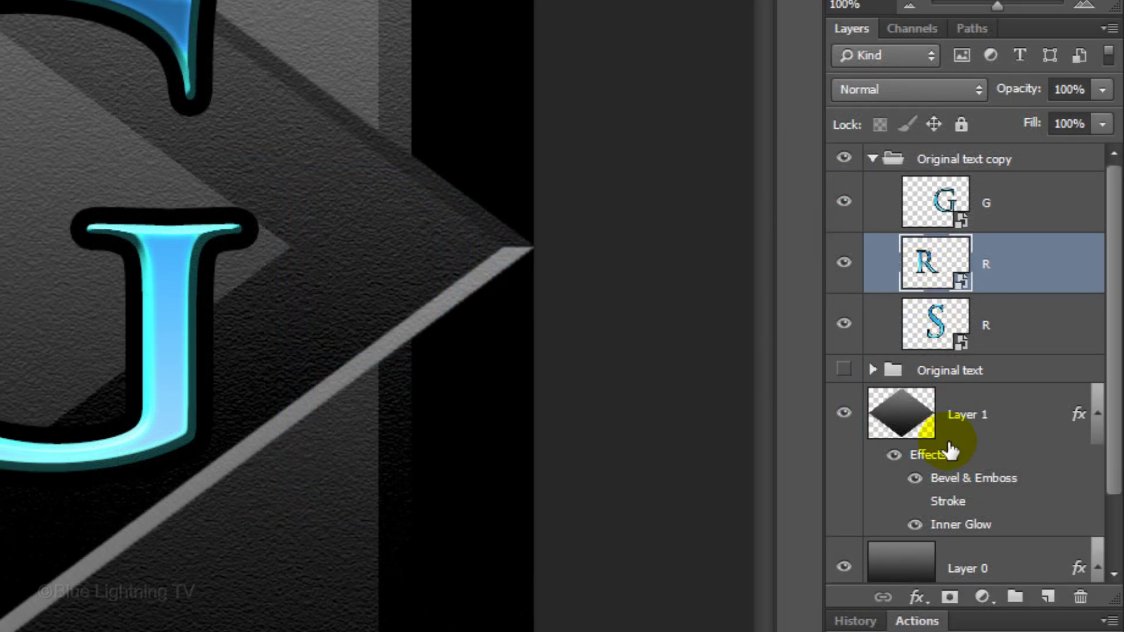
# - Add letter-shaped masks to the R and G layers, load the S selection, and hide extras with Ctrl+H
pyautogui.click(948, 597)
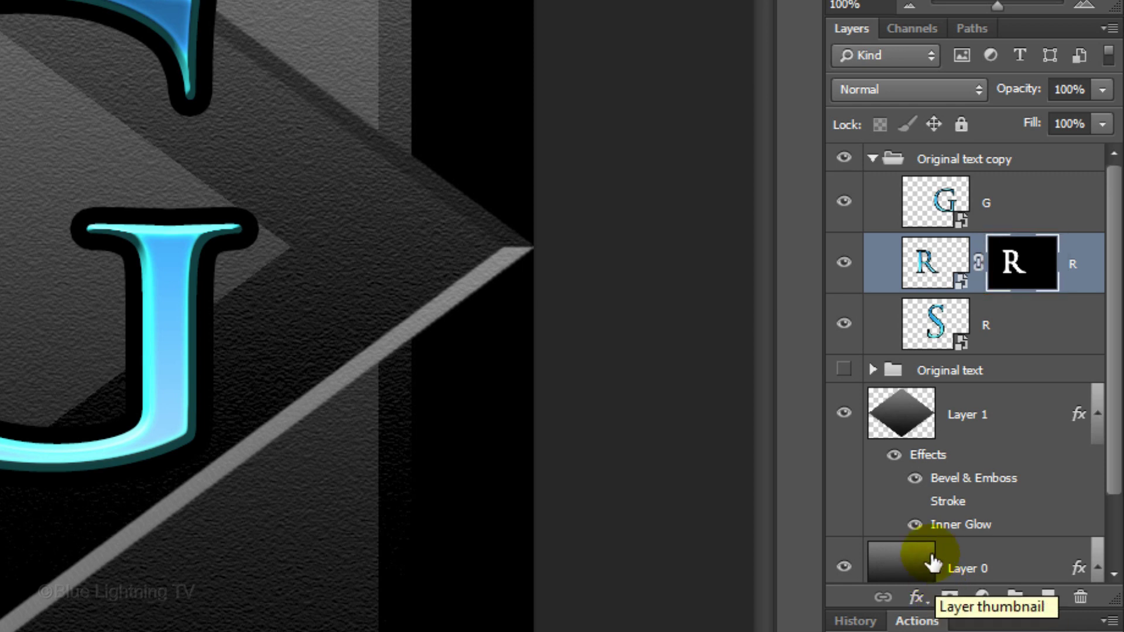
pyautogui.click(939, 202)
pyautogui.keyDown('ctrl'); pyautogui.click(942, 200); pyautogui.keyUp('ctrl')
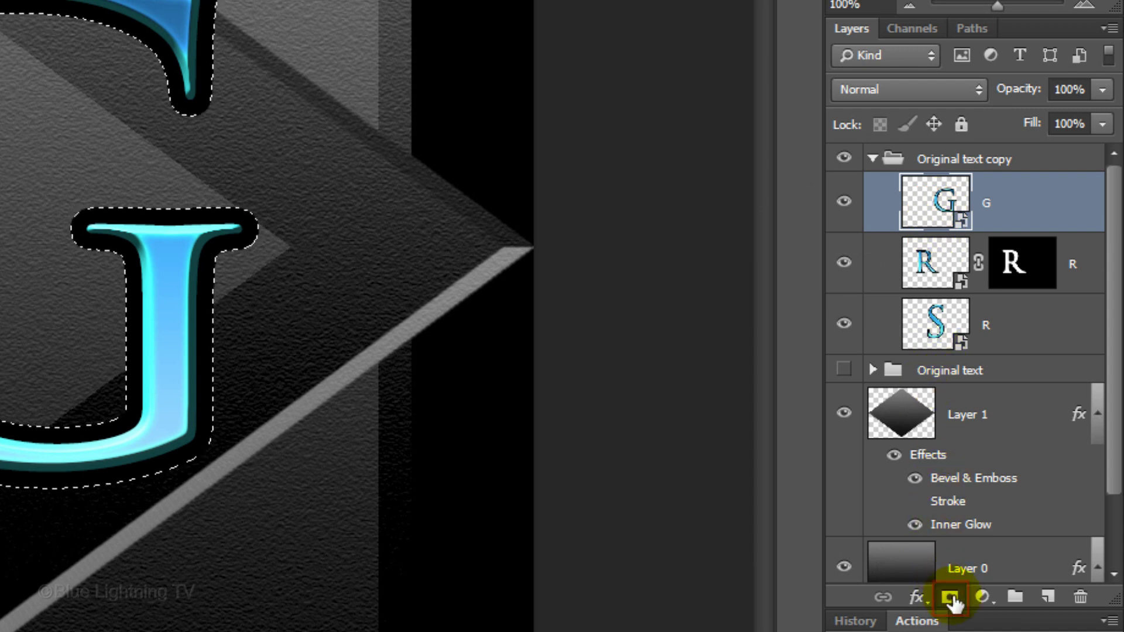
pyautogui.click(951, 598)
pyautogui.keyDown('ctrl'); pyautogui.click(935, 322); pyautogui.keyUp('ctrl')
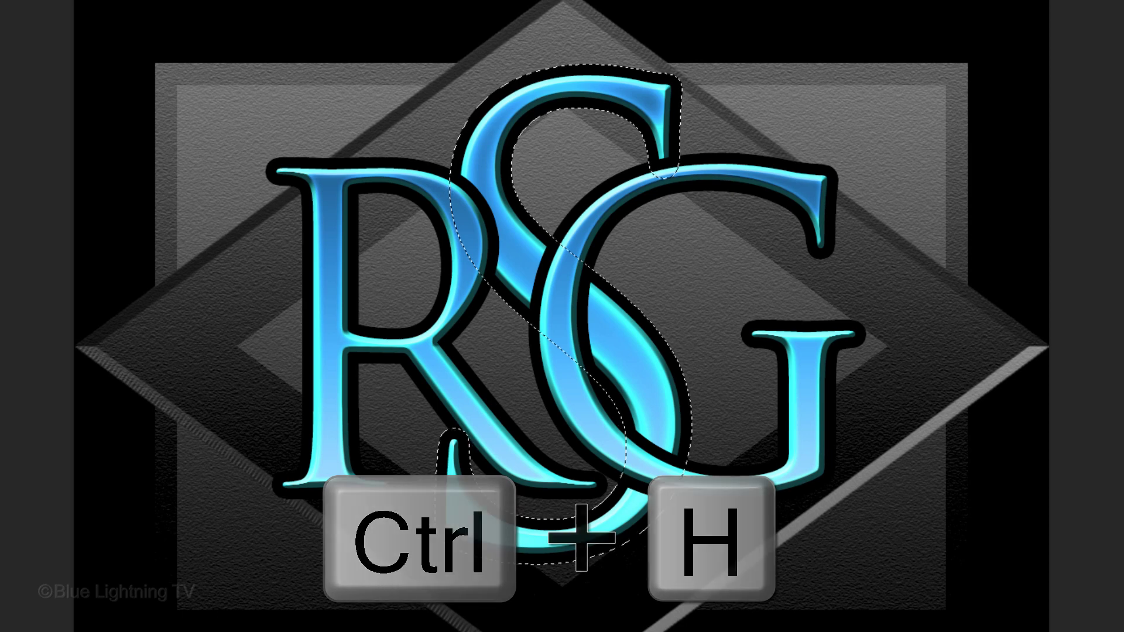
pyautogui.hotkey('ctrl', 'h')
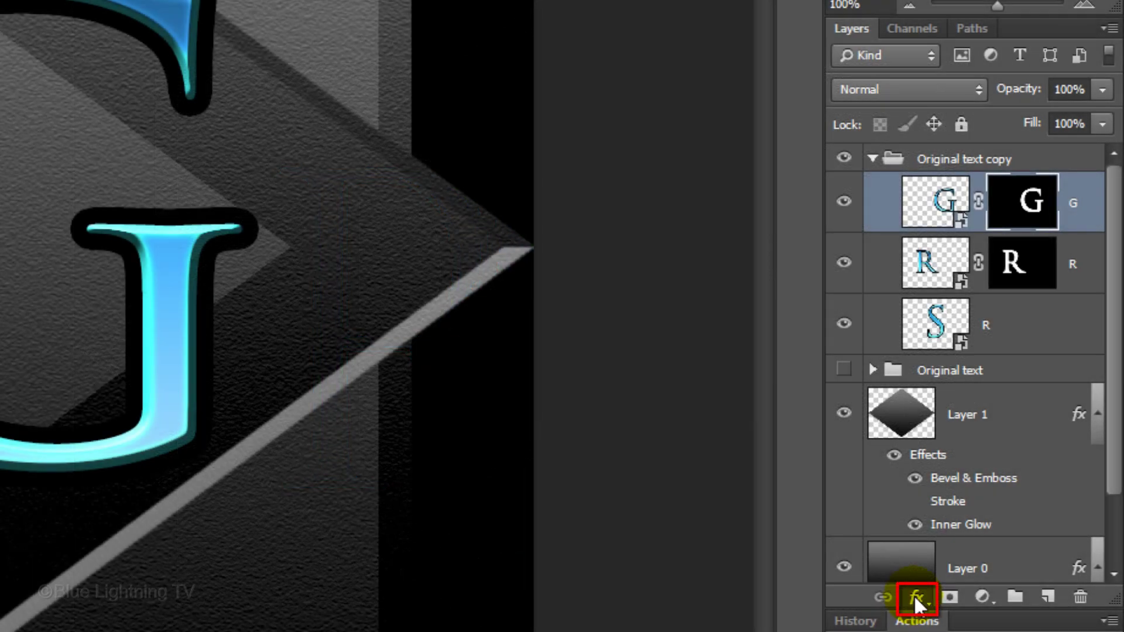
# - Add a Drop Shadow to the G layer with 35% opacity, 30 px distance and 10 px size
pyautogui.click(915, 598)
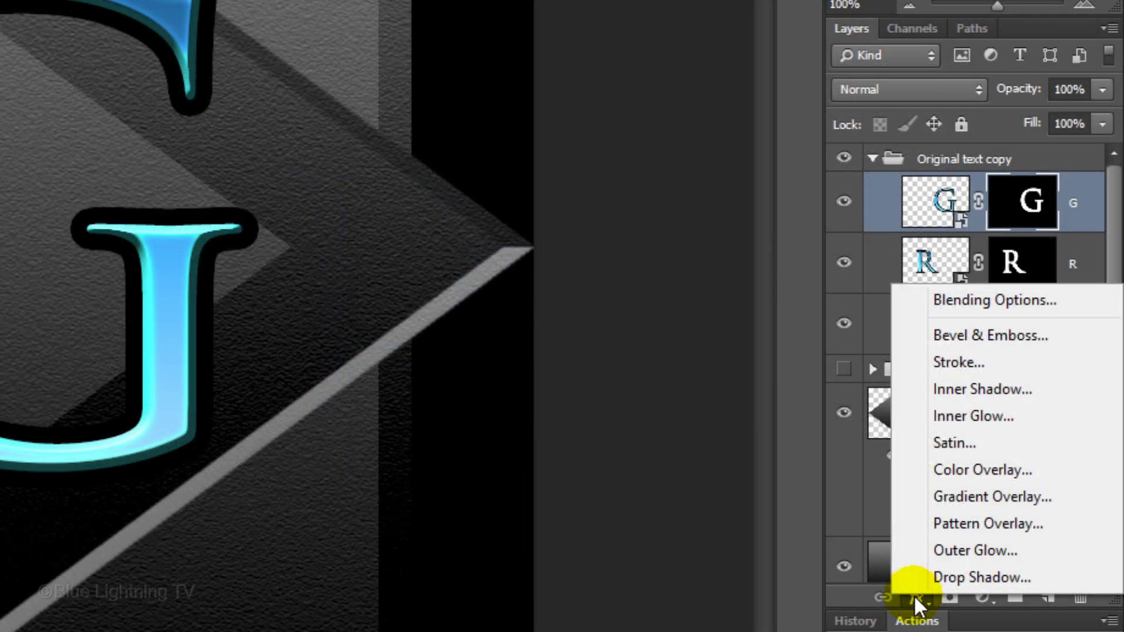
pyautogui.click(941, 577)
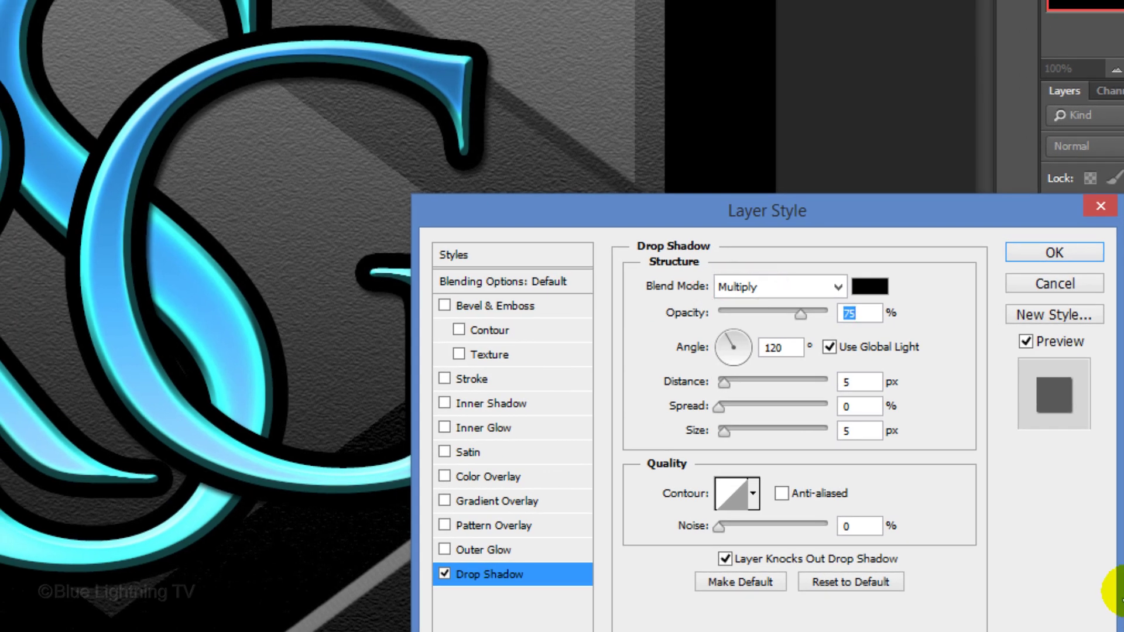
pyautogui.write('35')
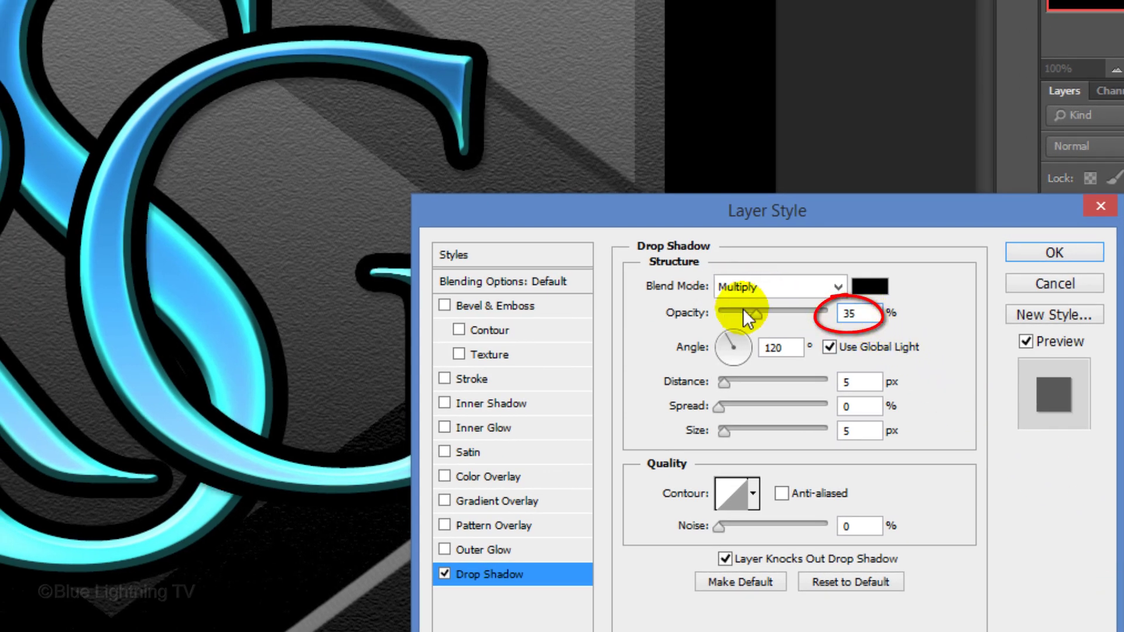
pyautogui.doubleClick(858, 383)
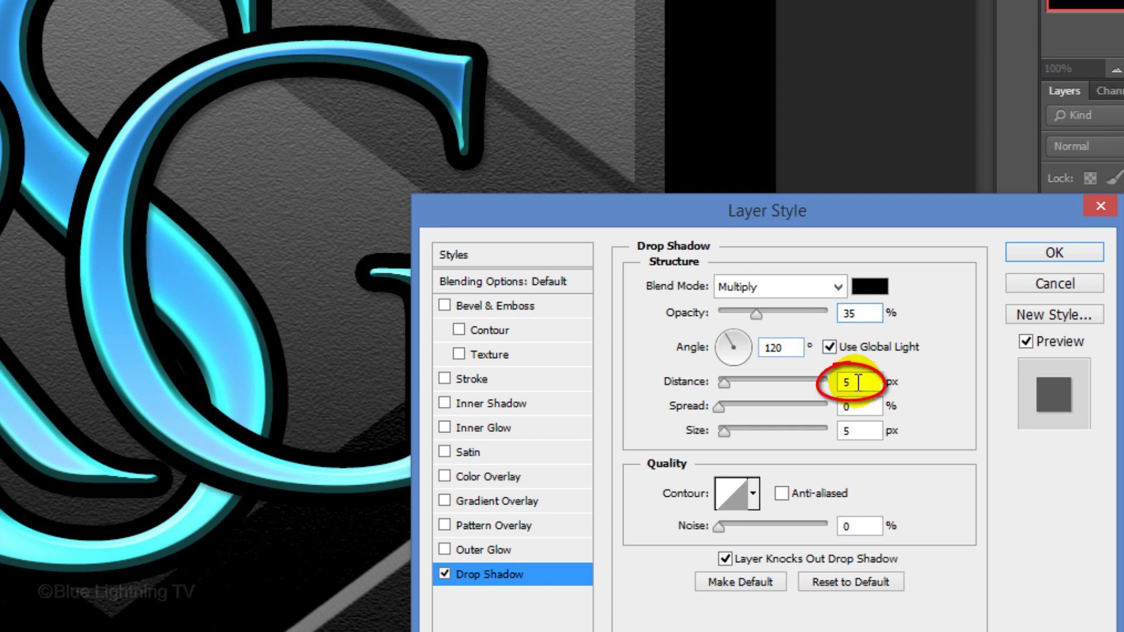
pyautogui.write('30')
pyautogui.doubleClick(847, 430)
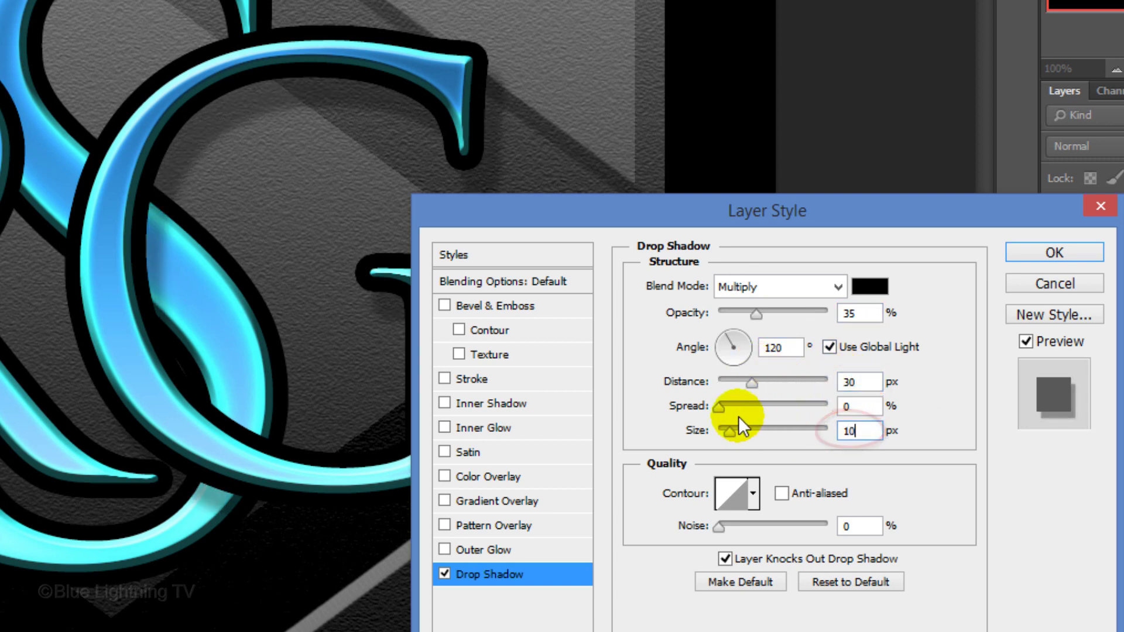
pyautogui.click(1032, 257)
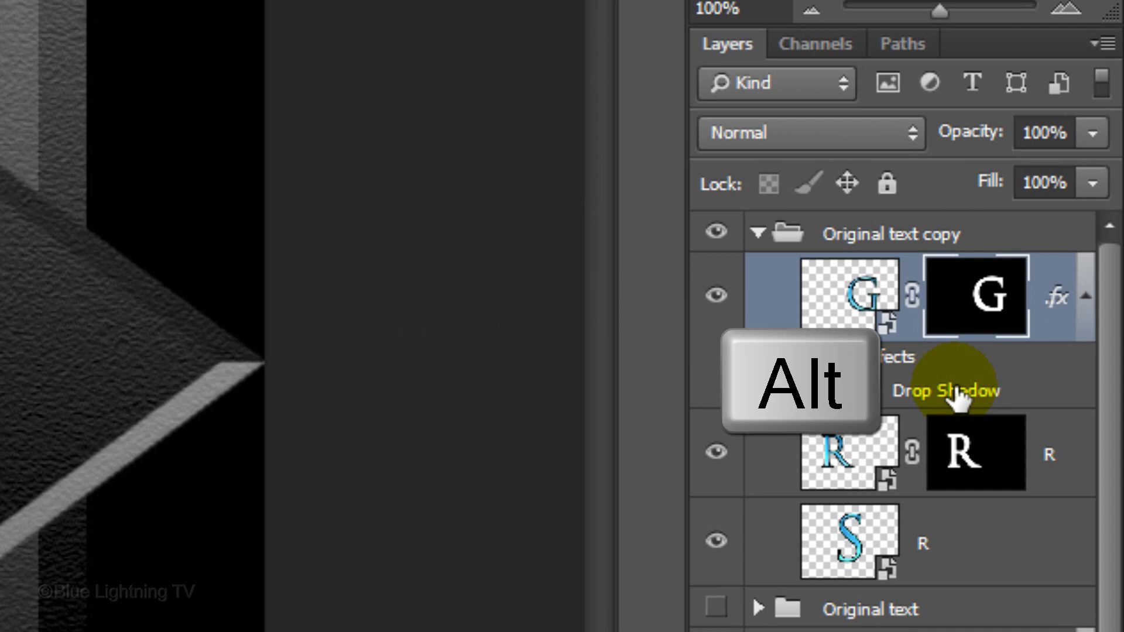
# - Alt-drag the G layer's Drop Shadow onto the R layer to duplicate it
pyautogui.moveTo(956, 398); pyautogui.dragTo(923, 477)
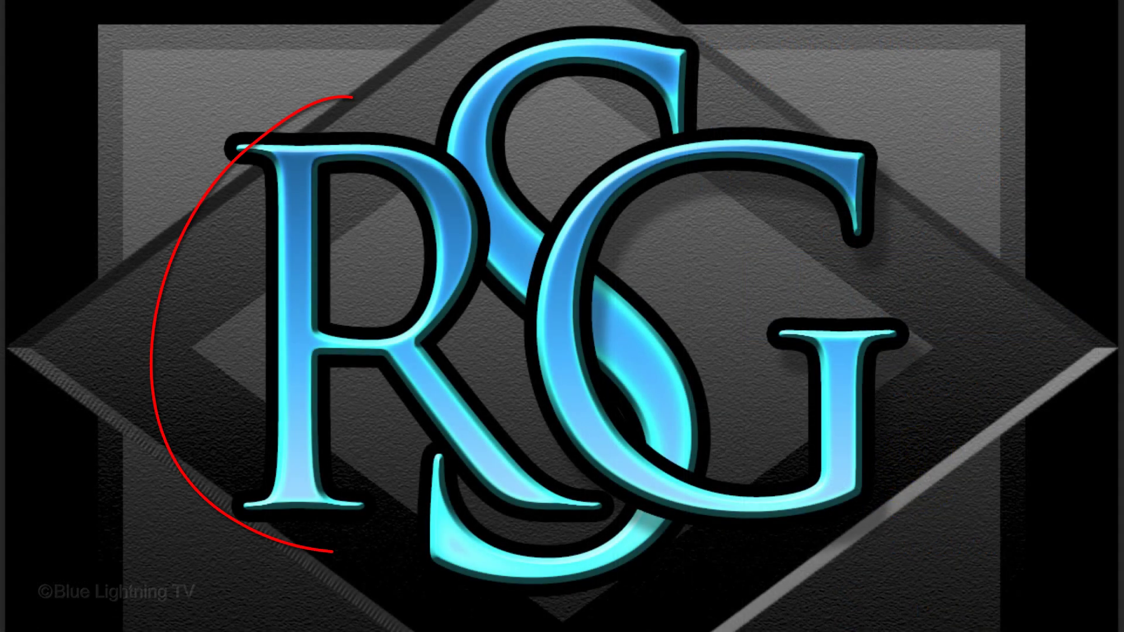